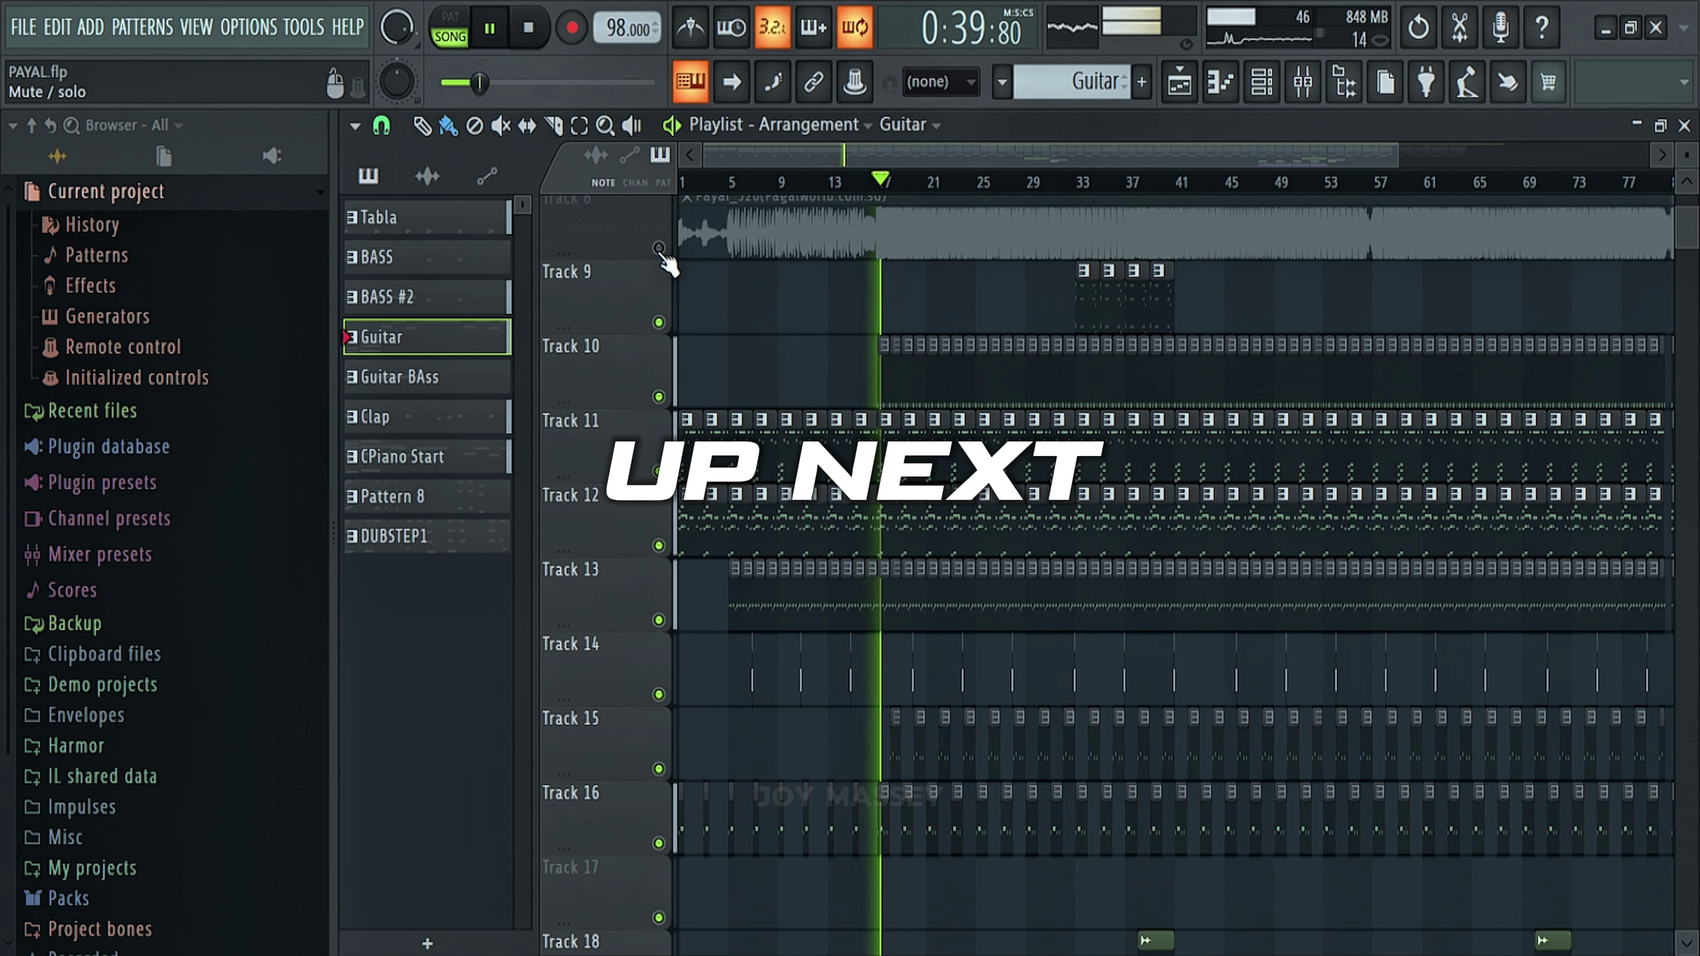
Step: Toggle the mute of Track 8 and look over the lower playlist tracks around bars 64 to 71
{"action": "left_click", "coordinate": [659, 249]}
{"action": "left_click", "coordinate": [660, 248]}
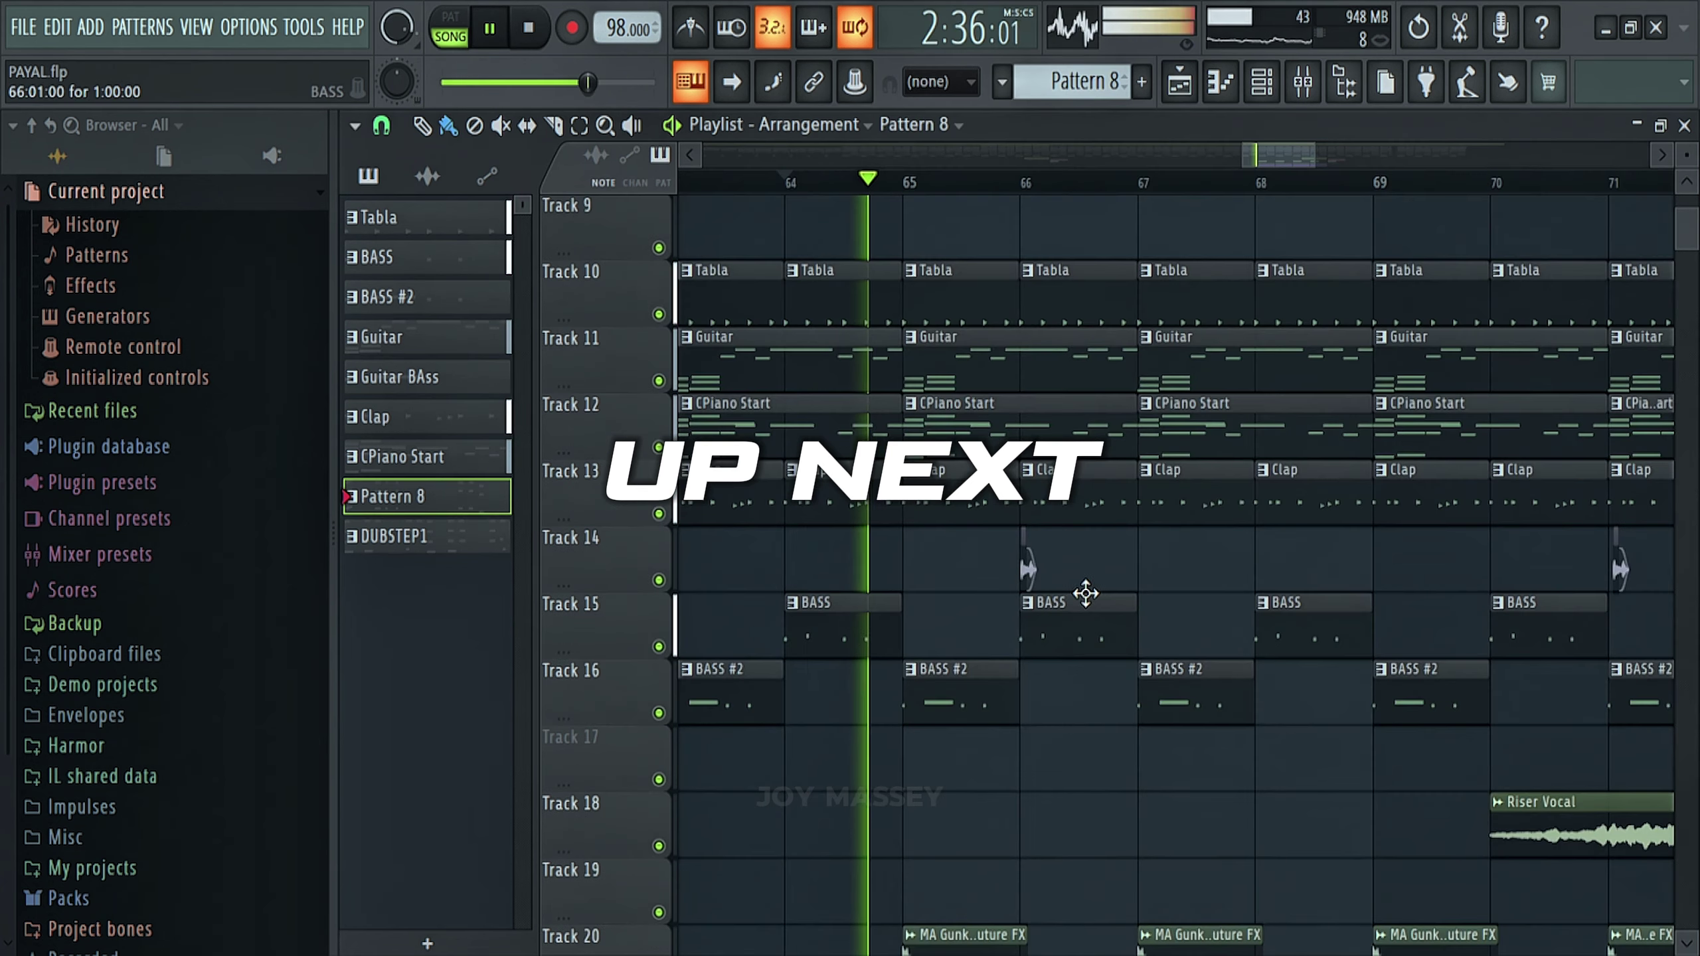
{"action": "scroll", "coordinate": [1098, 583], "scroll_direction": "down", "scroll_amount": 7}
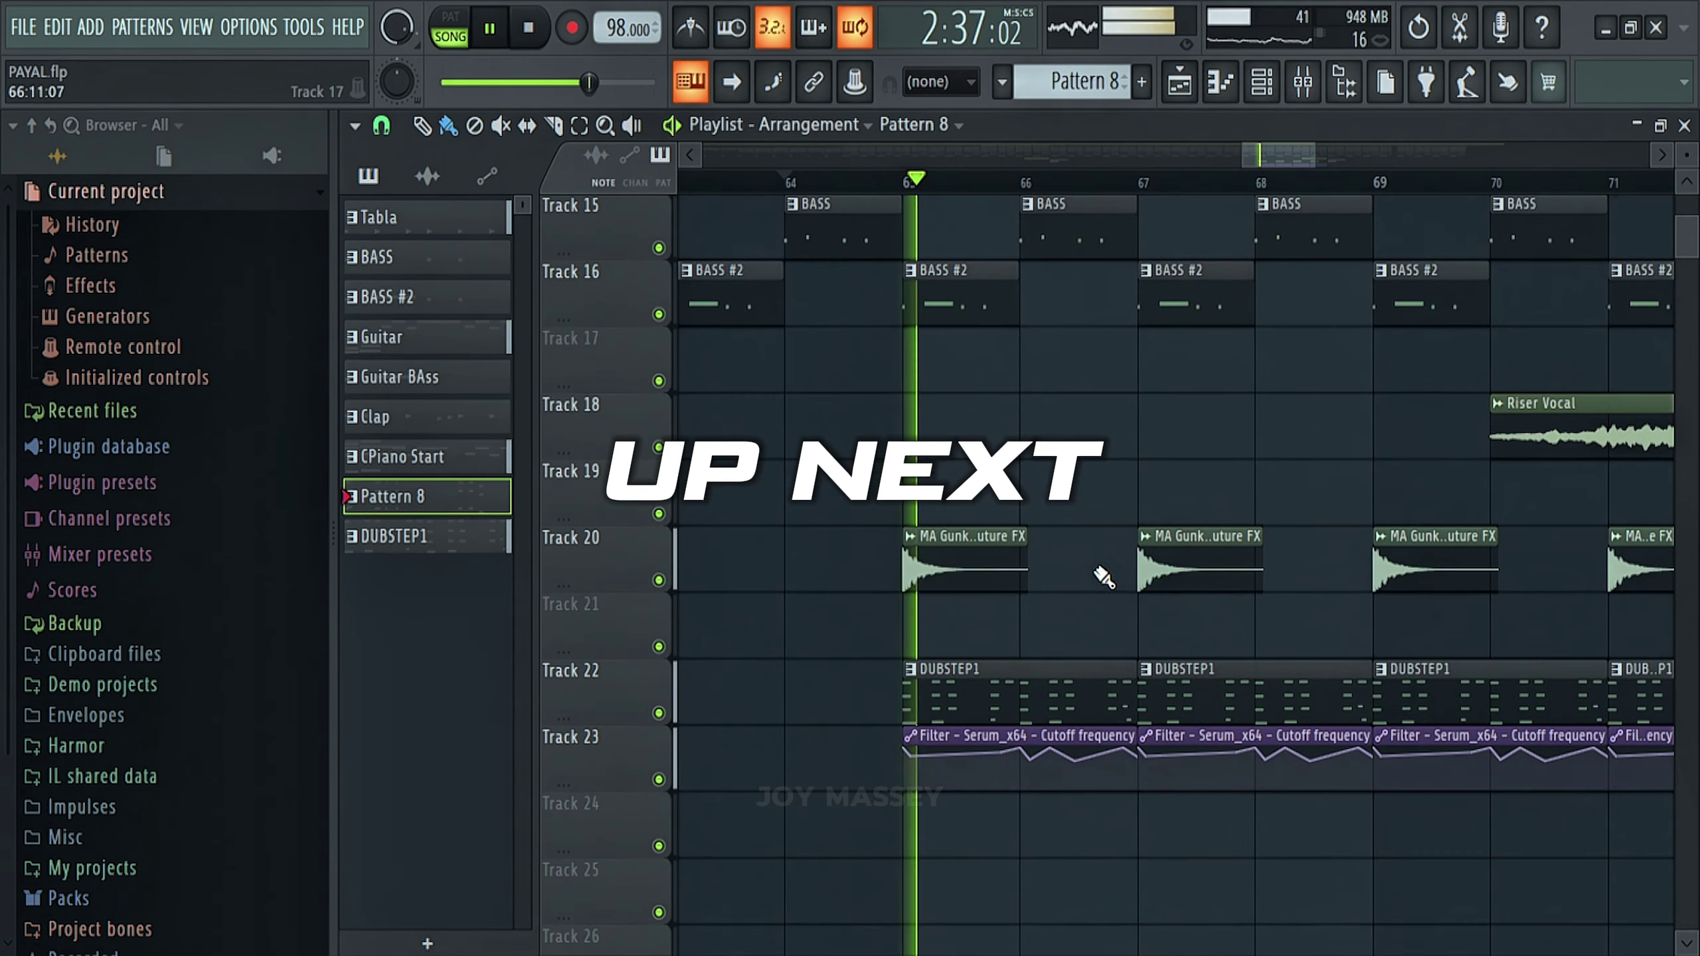
{"action": "left_click_drag", "start_coordinate": [1301, 159], "coordinate": [1339, 149]}
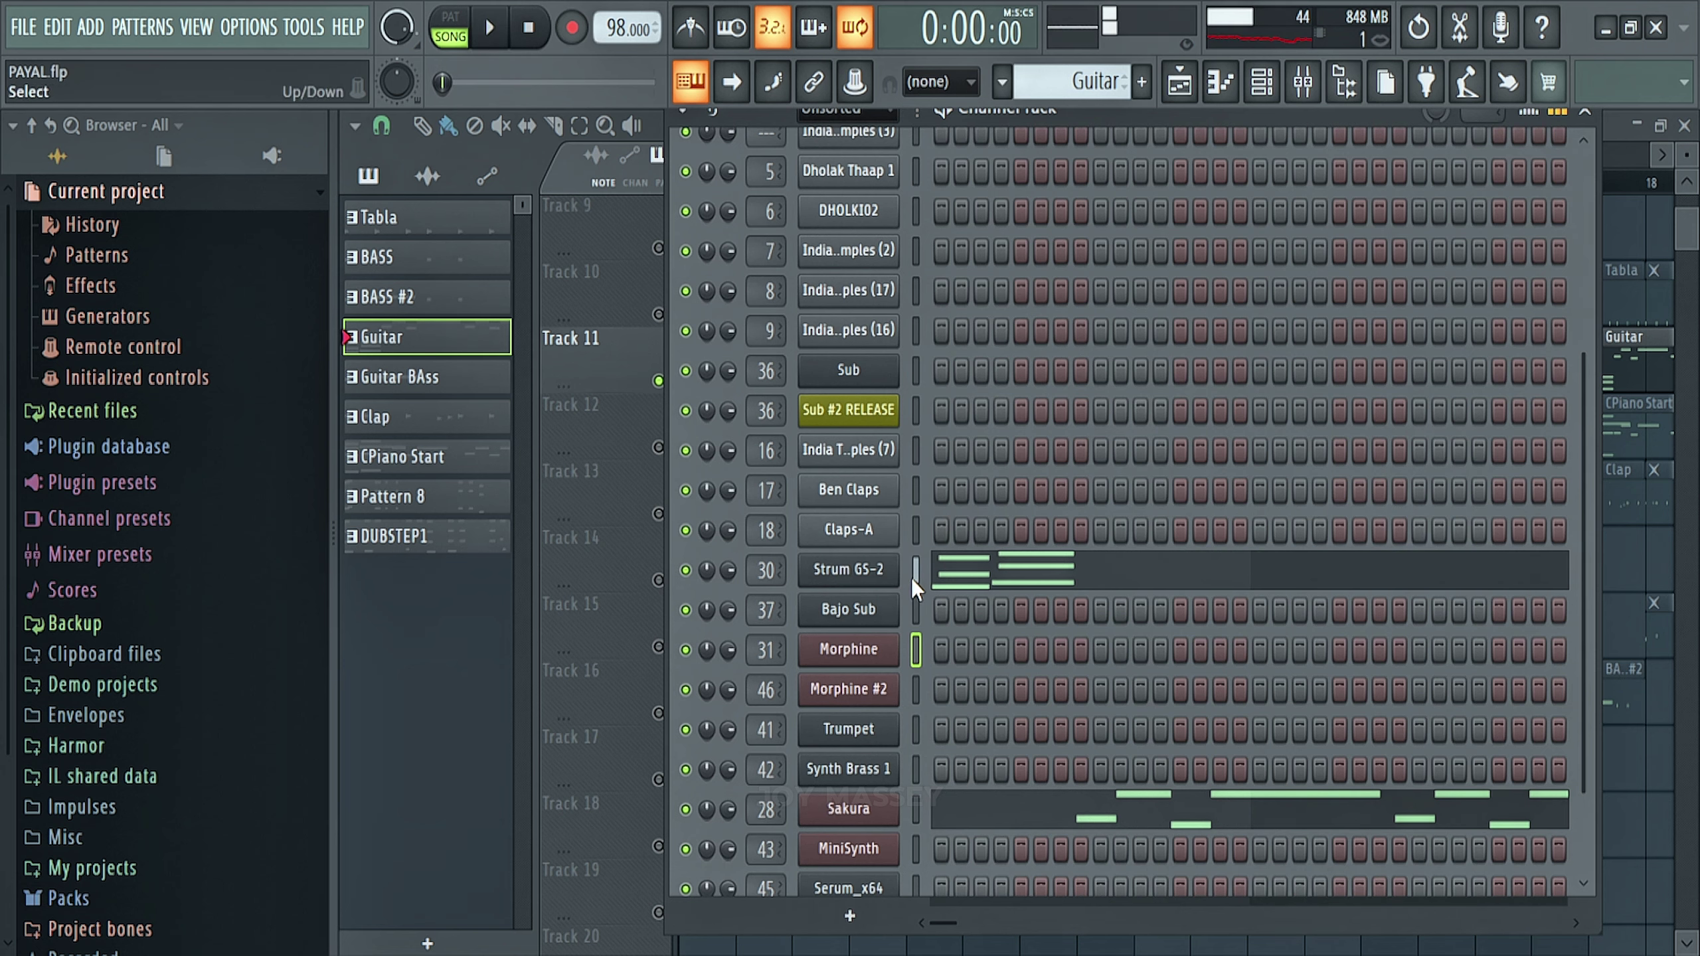
Step: Play the Guitar pattern's Strum GS-2 and Sakura notes in their piano rolls, and open the mixer
{"action": "left_click", "coordinate": [1017, 574]}
{"action": "left_click", "coordinate": [749, 125]}
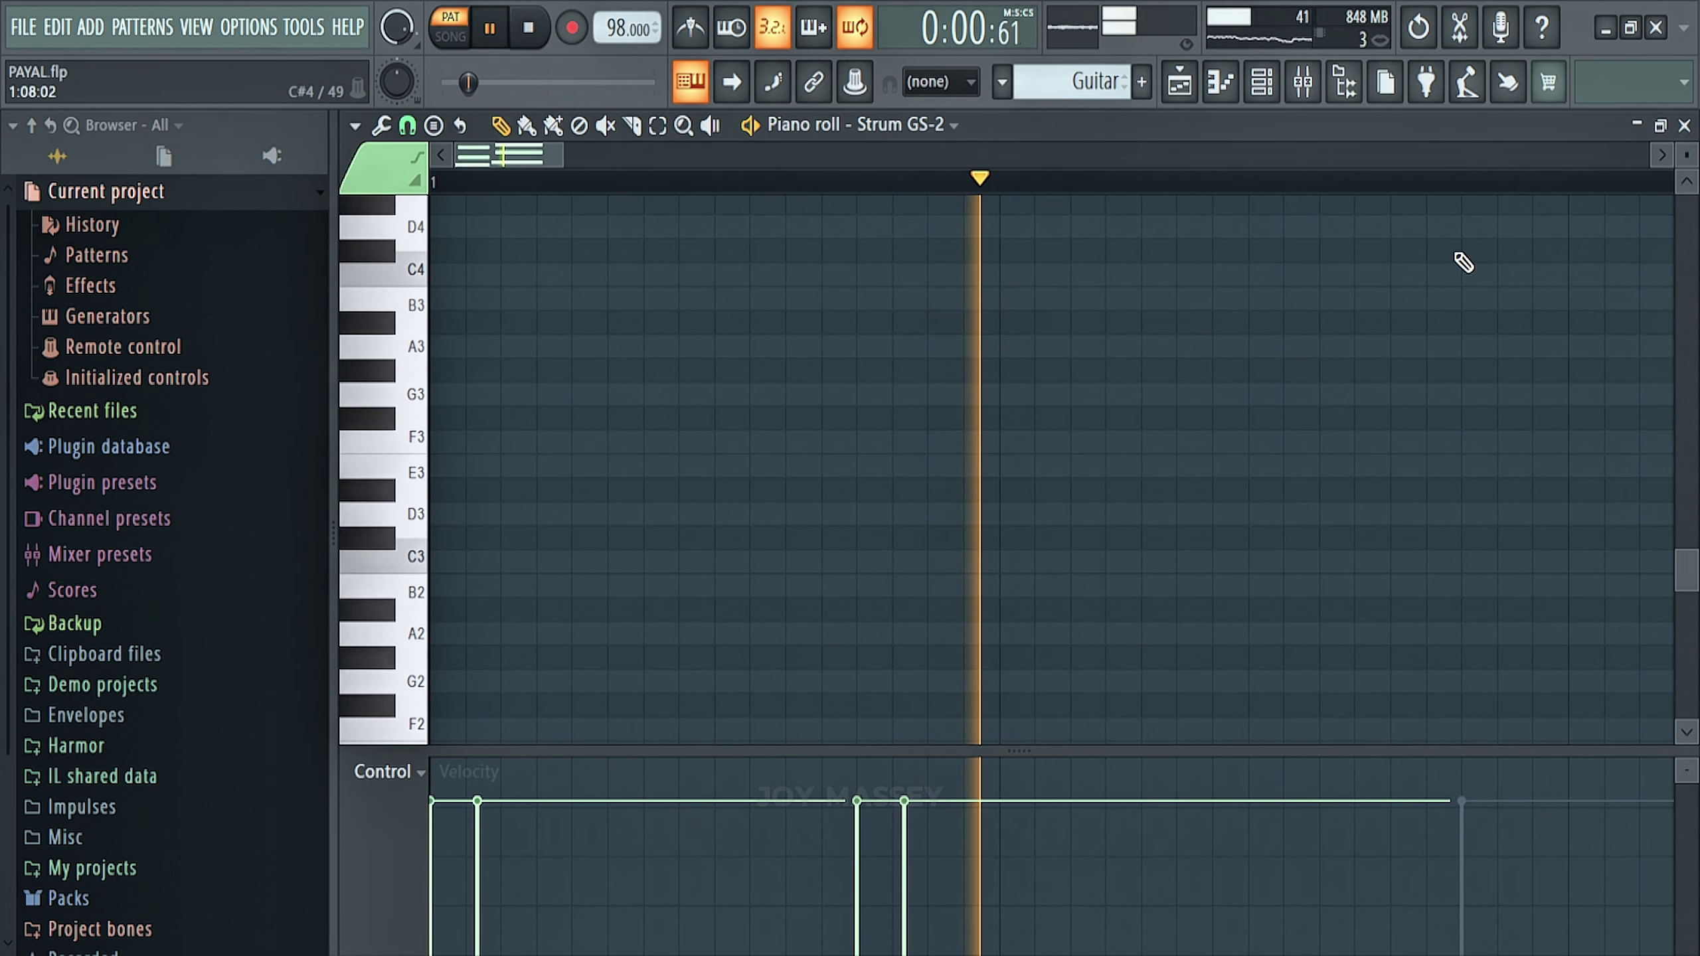
{"action": "left_click", "coordinate": [1685, 125]}
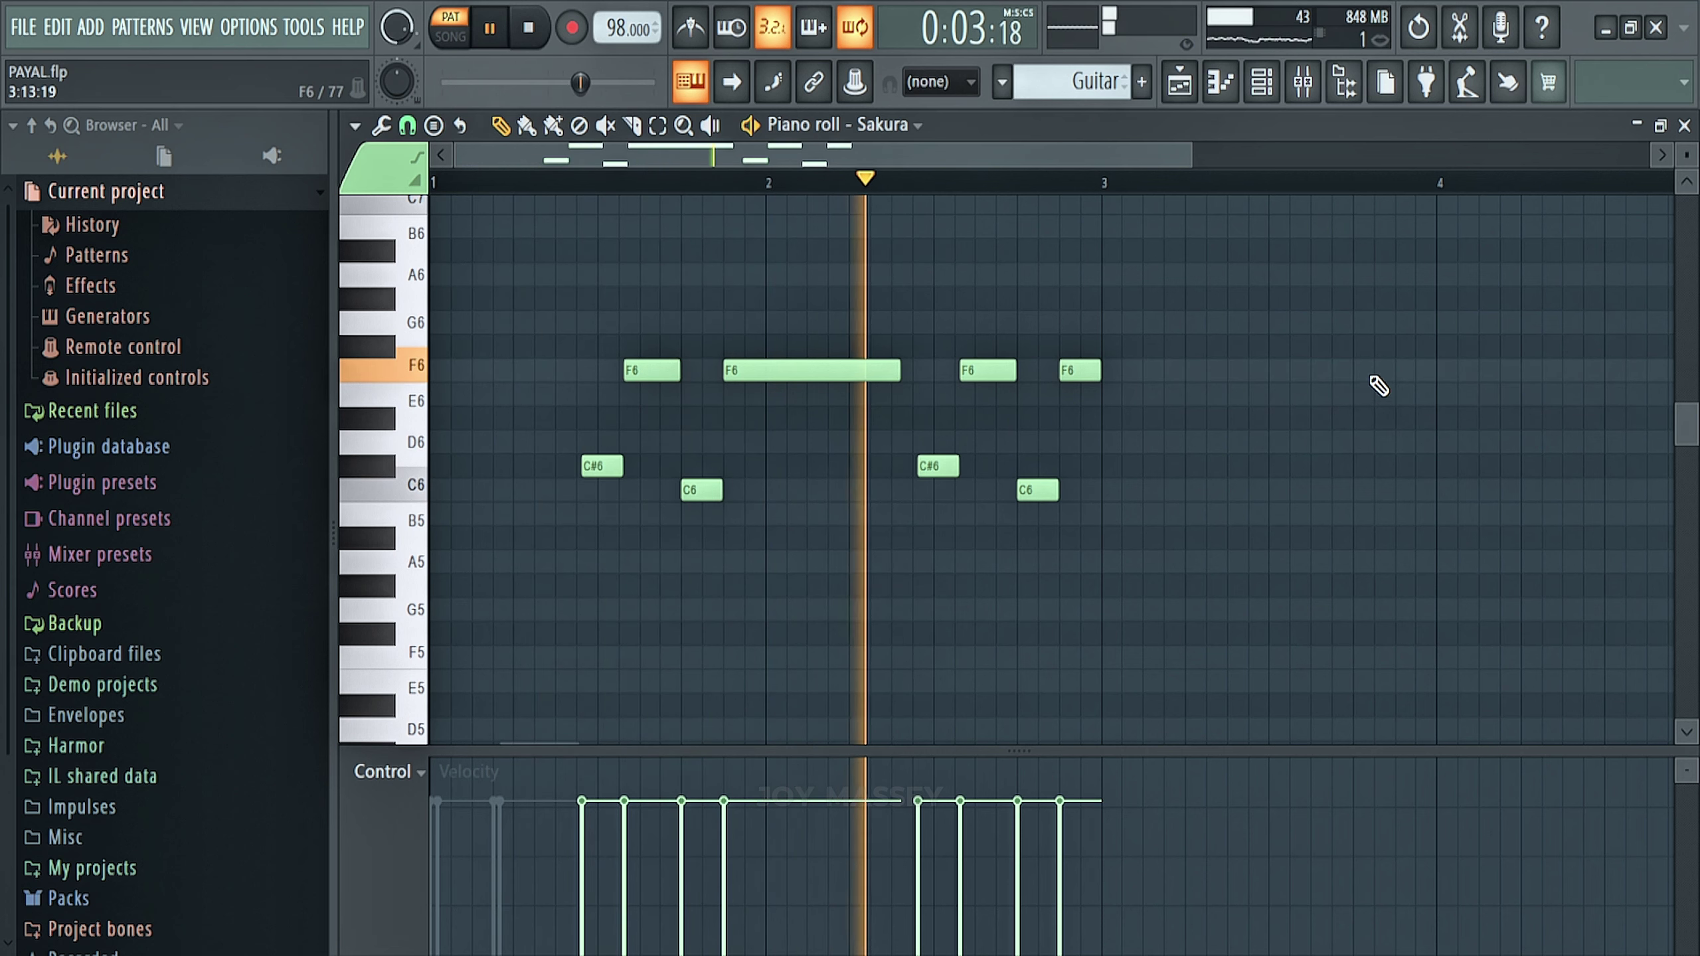
{"action": "key", "text": "space"}
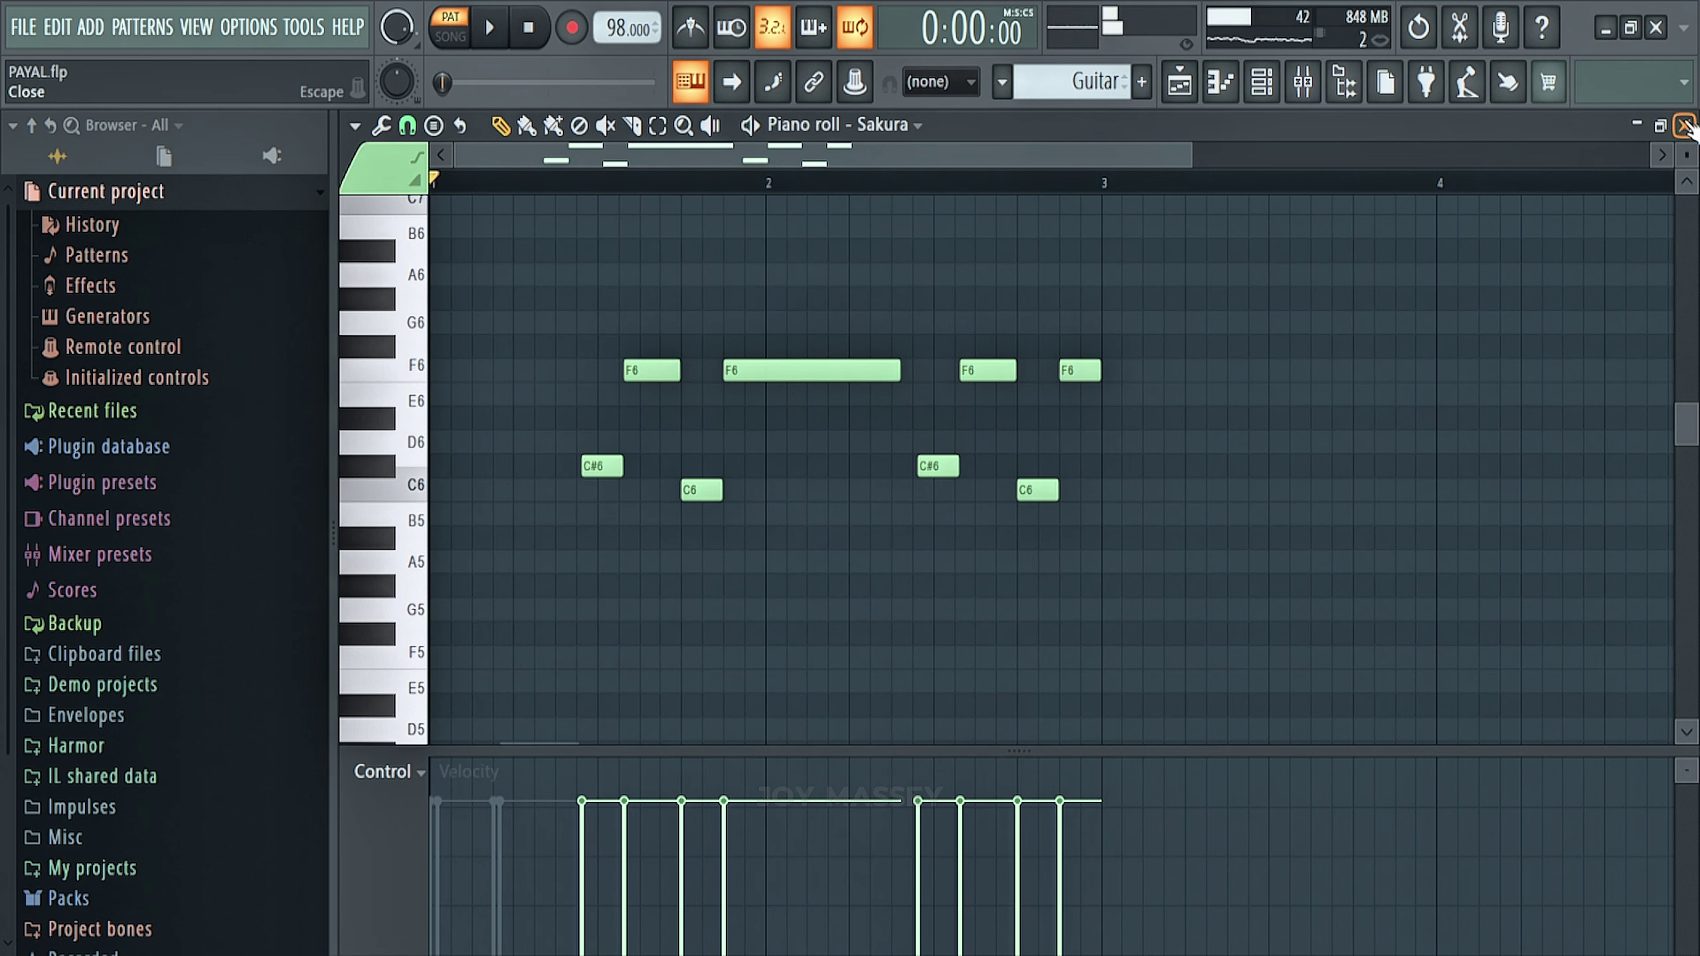
{"action": "left_click", "coordinate": [1685, 126]}
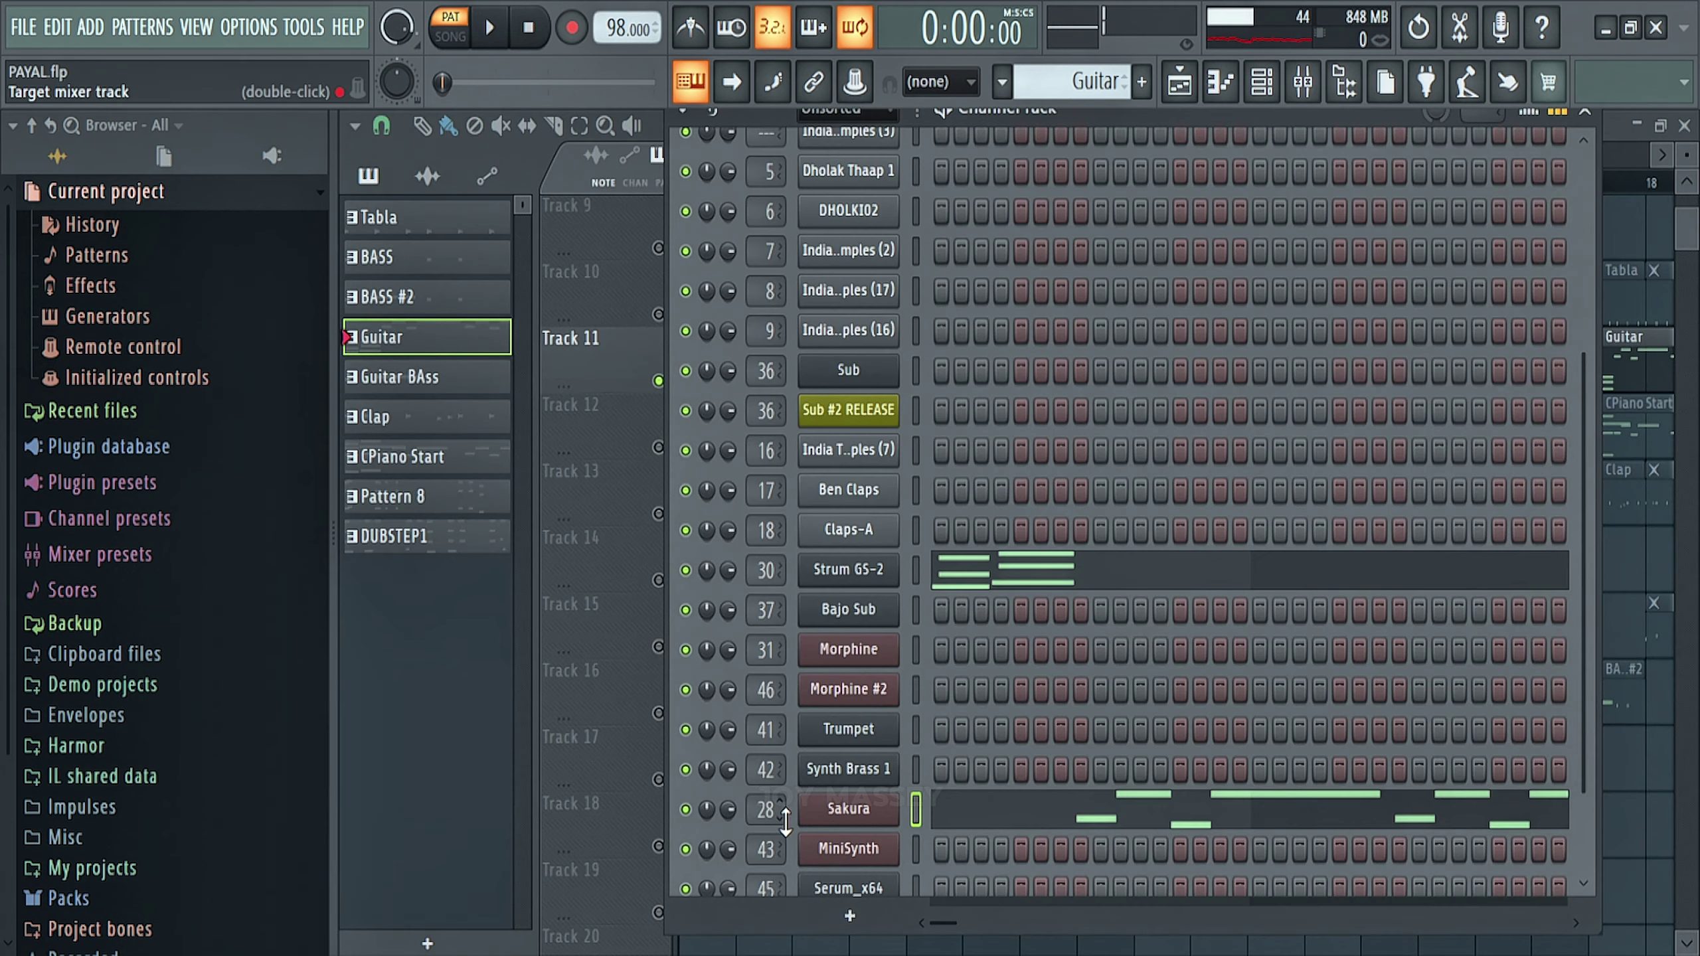
{"action": "left_click", "coordinate": [1302, 81]}
{"action": "scroll", "coordinate": [1195, 271], "scroll_direction": "down", "scroll_amount": 3}
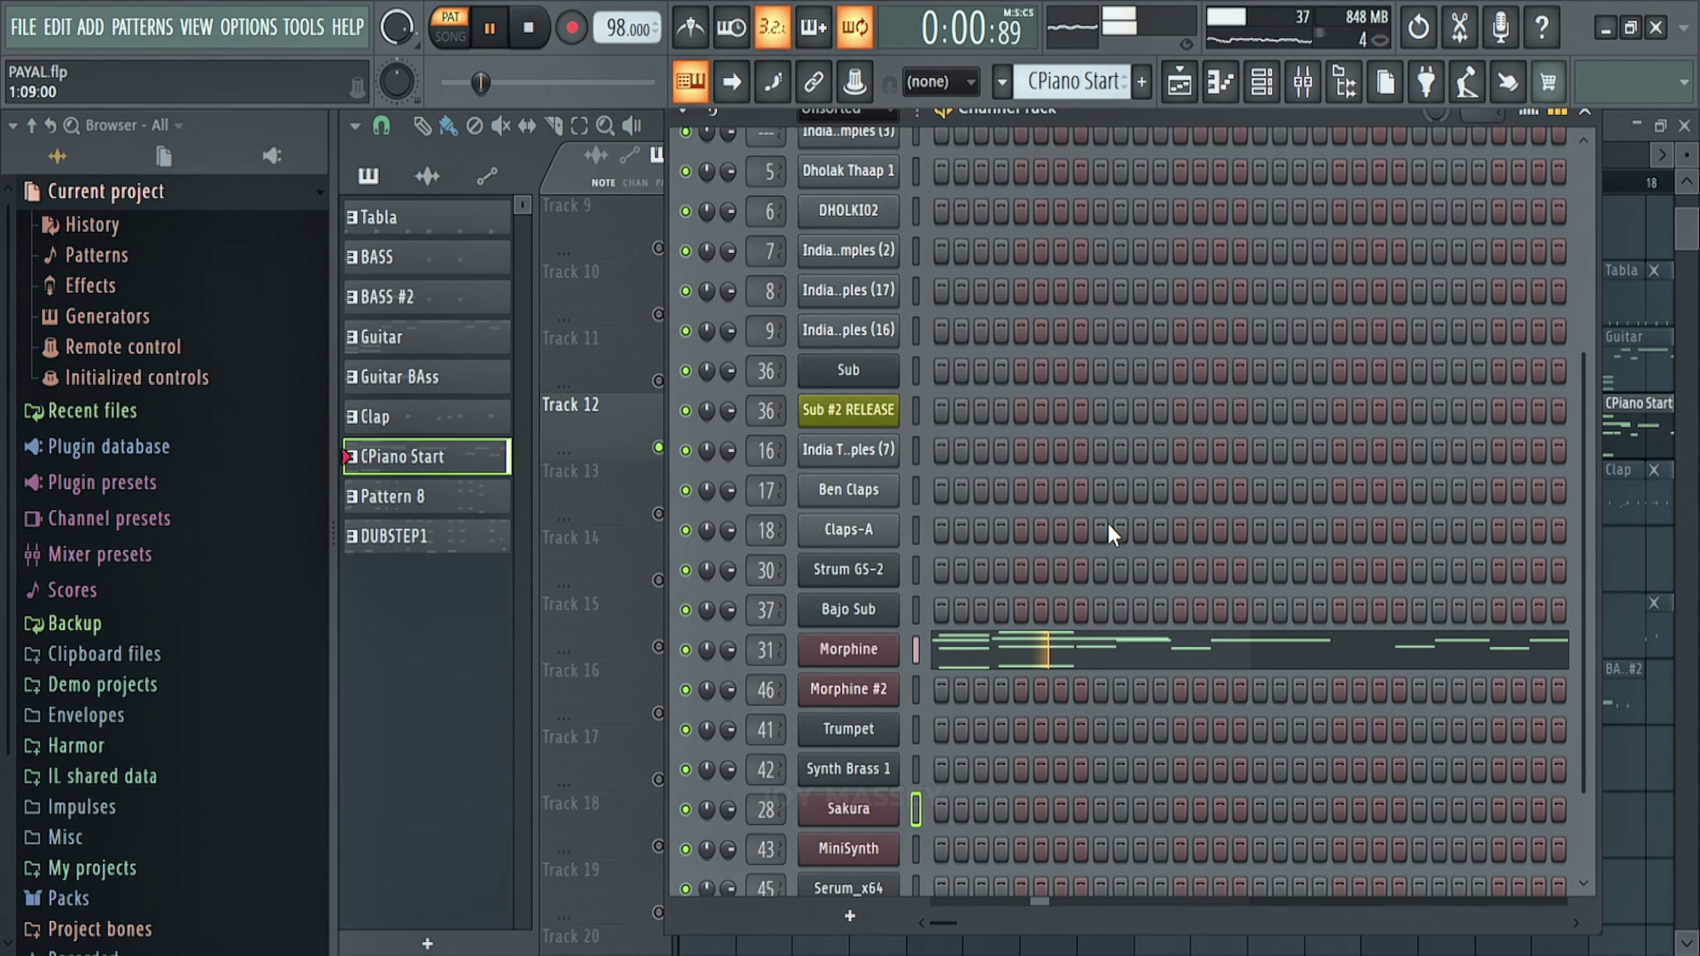
Step: Open the CPiano Start pattern's Morphine notes in the piano roll and play them back
{"action": "scroll", "coordinate": [1108, 509], "scroll_direction": "down", "scroll_amount": 1}
{"action": "left_click", "coordinate": [1109, 577]}
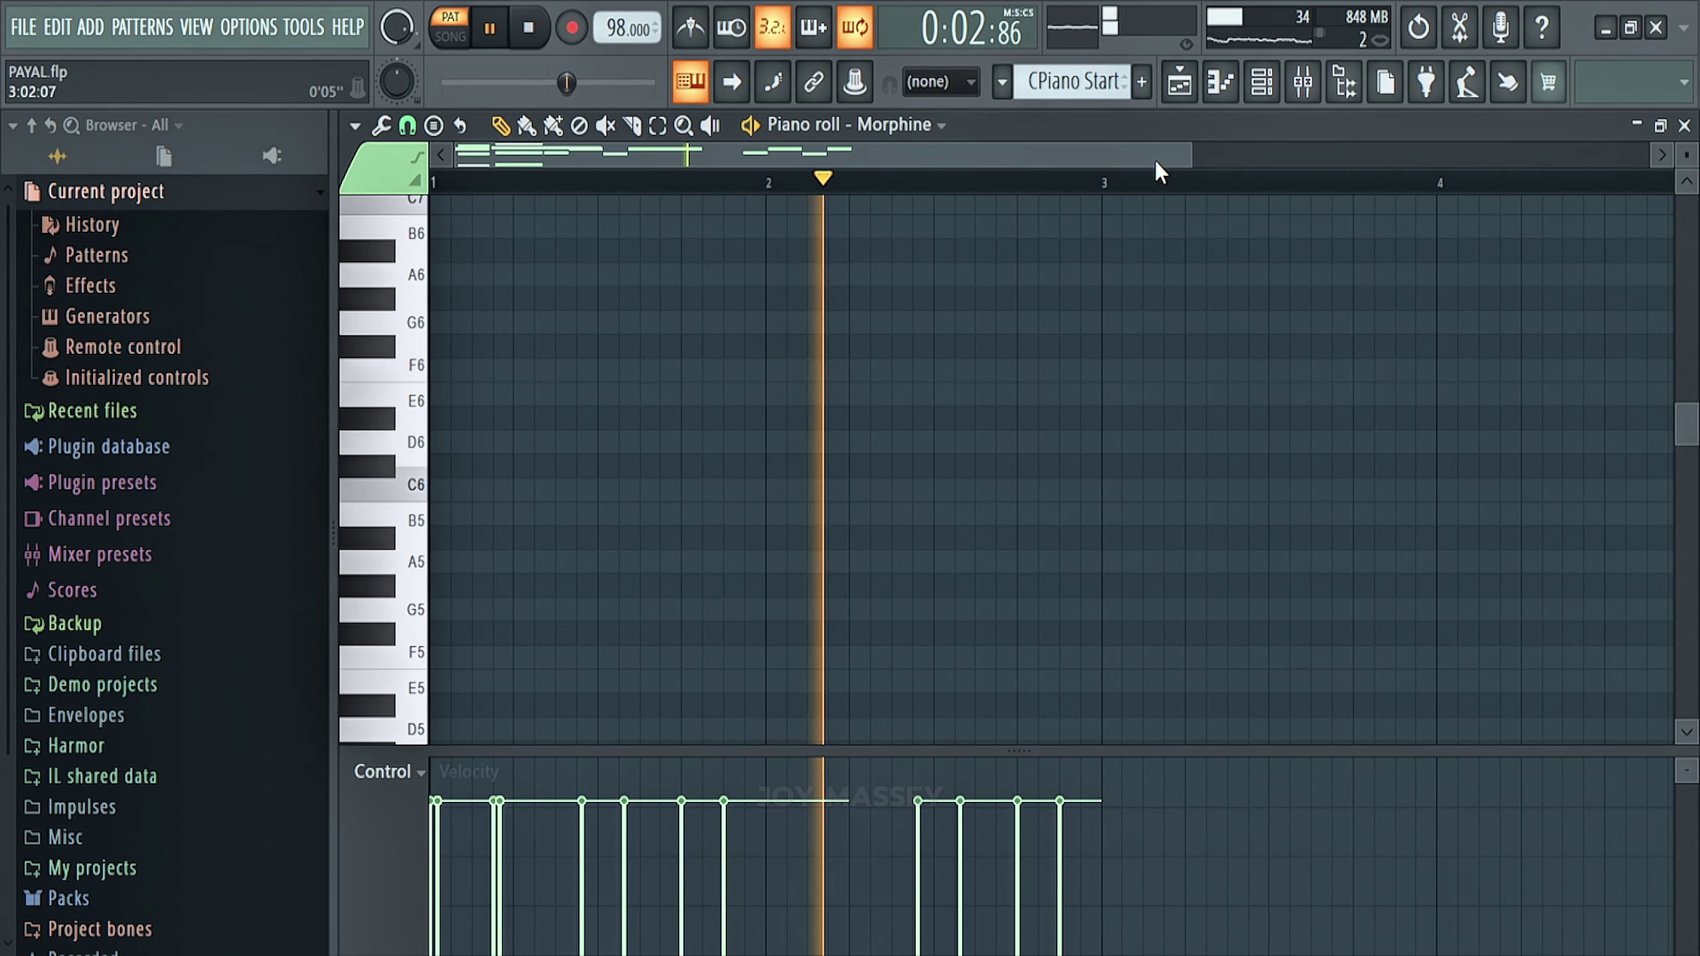
{"action": "scroll", "coordinate": [980, 482], "scroll_direction": "down", "scroll_amount": 2}
{"action": "scroll", "coordinate": [980, 482], "scroll_direction": "up", "scroll_amount": 5}
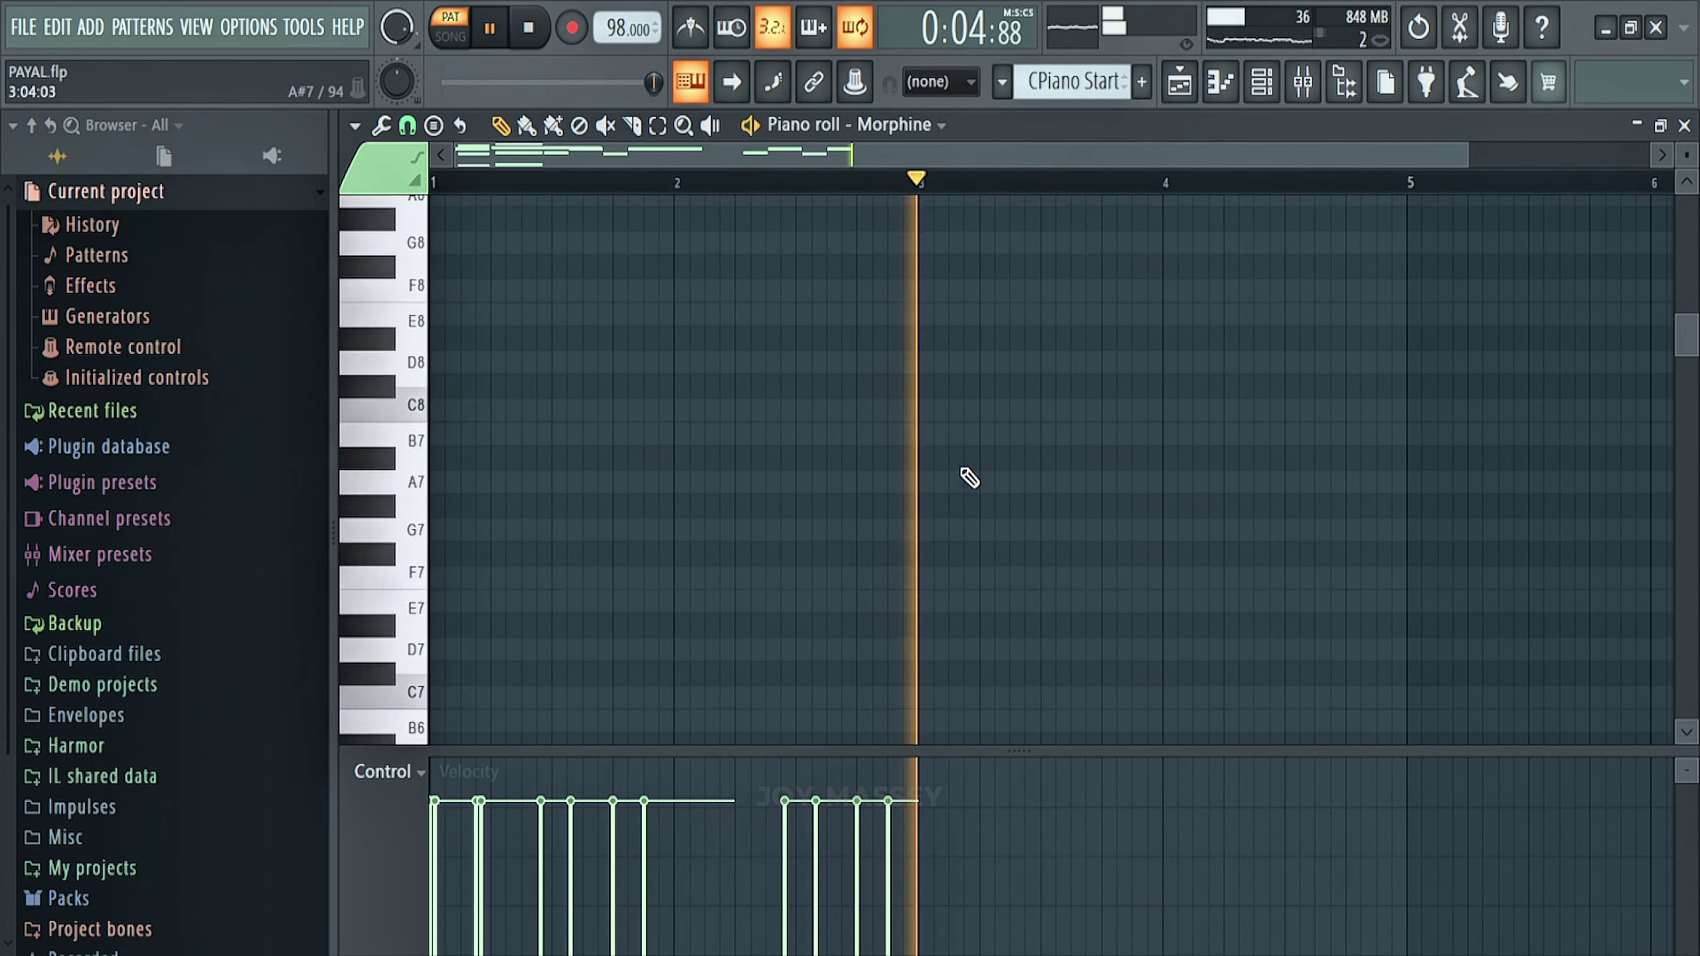
{"action": "key", "text": "space"}
{"action": "scroll", "coordinate": [969, 478], "scroll_direction": "down", "scroll_amount": 10}
{"action": "key", "text": "space"}
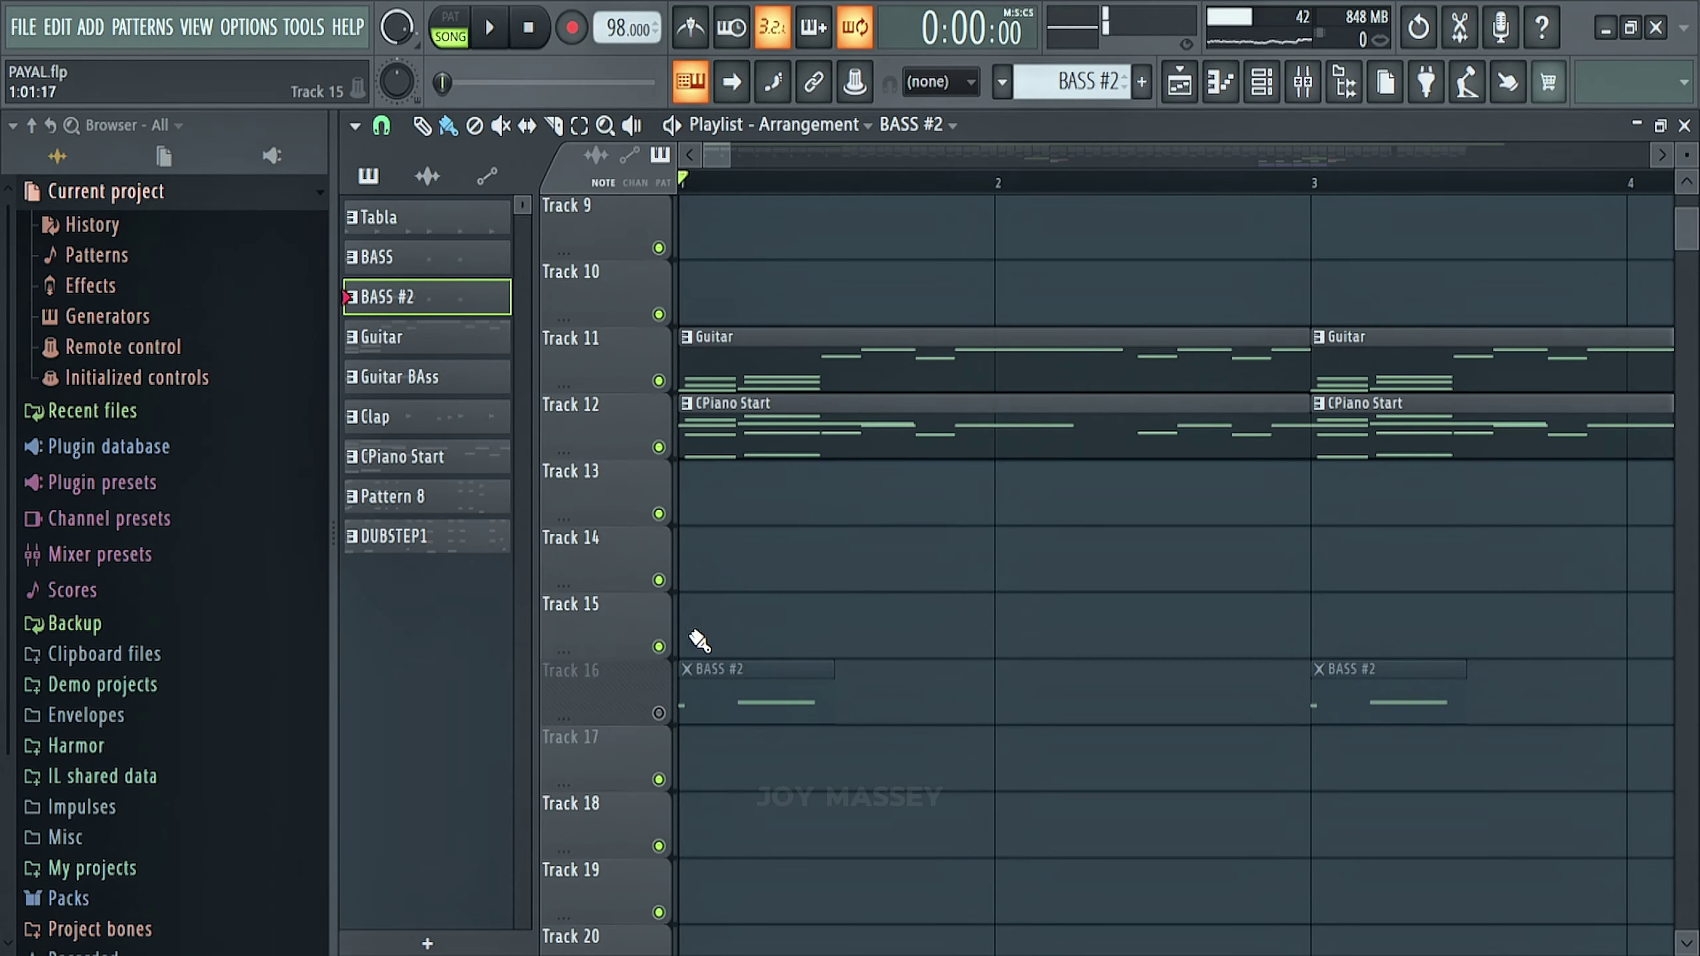
Step: Unmute Track 16 and play the intro with the BASS #2 pattern, showing bars 1 to 12 of the playlist
{"action": "left_click", "coordinate": [659, 713]}
{"action": "key", "text": "space"}
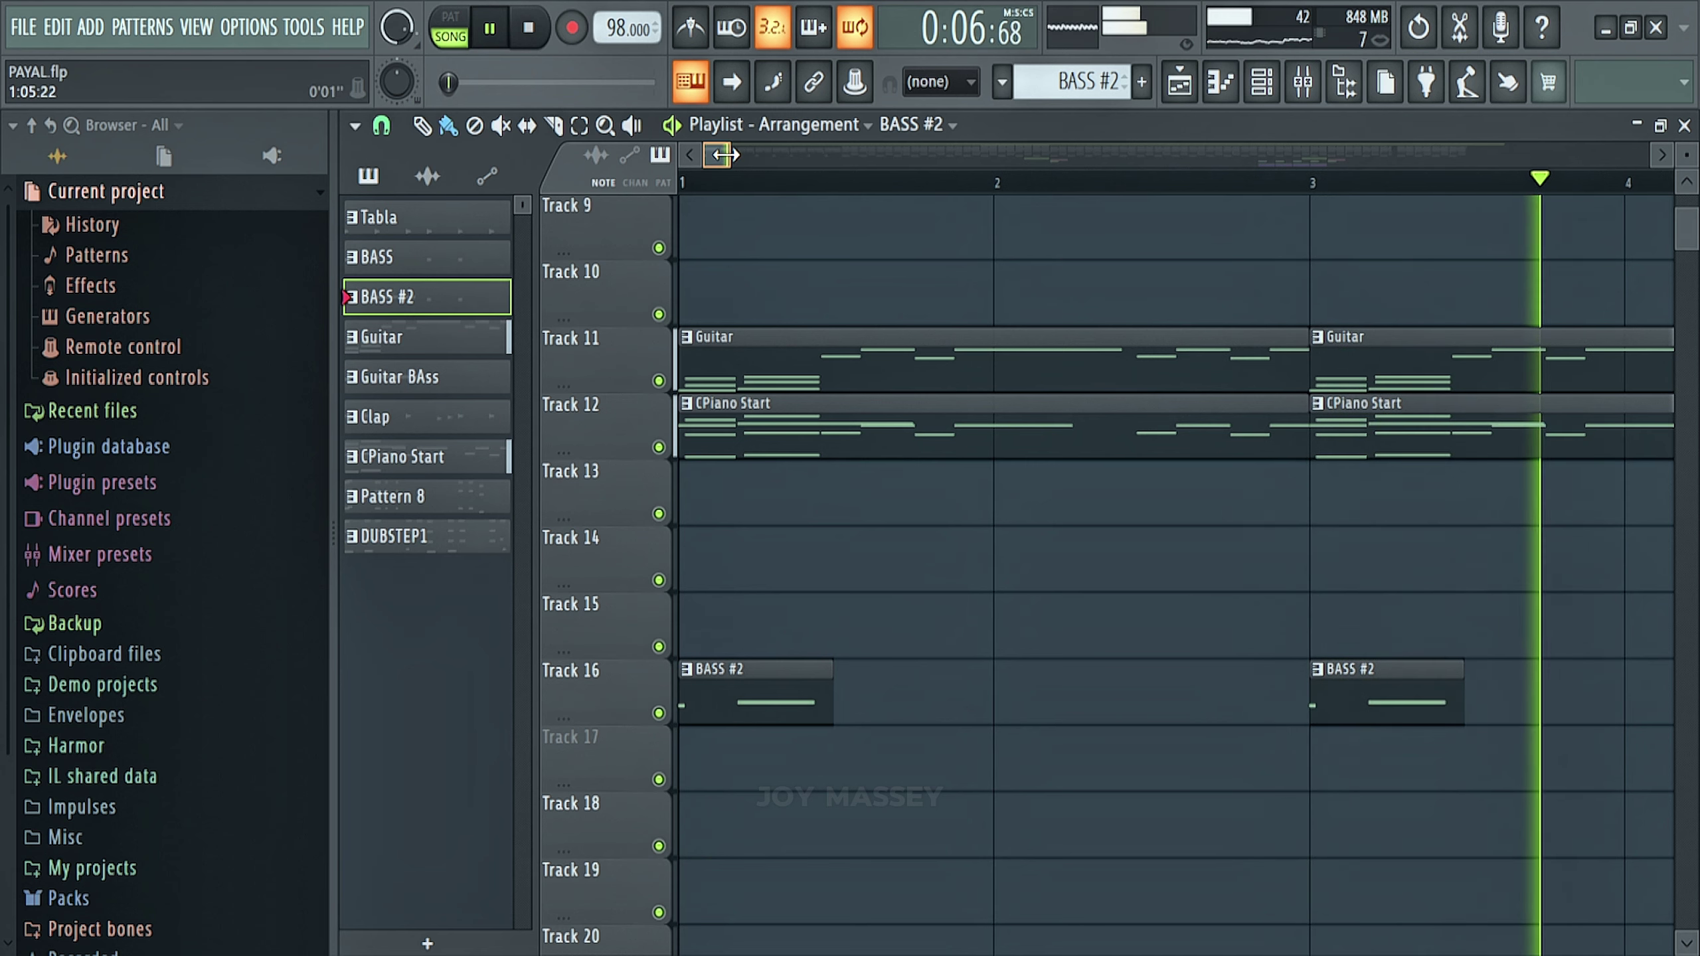
{"action": "left_click_drag", "start_coordinate": [730, 154], "coordinate": [799, 153]}
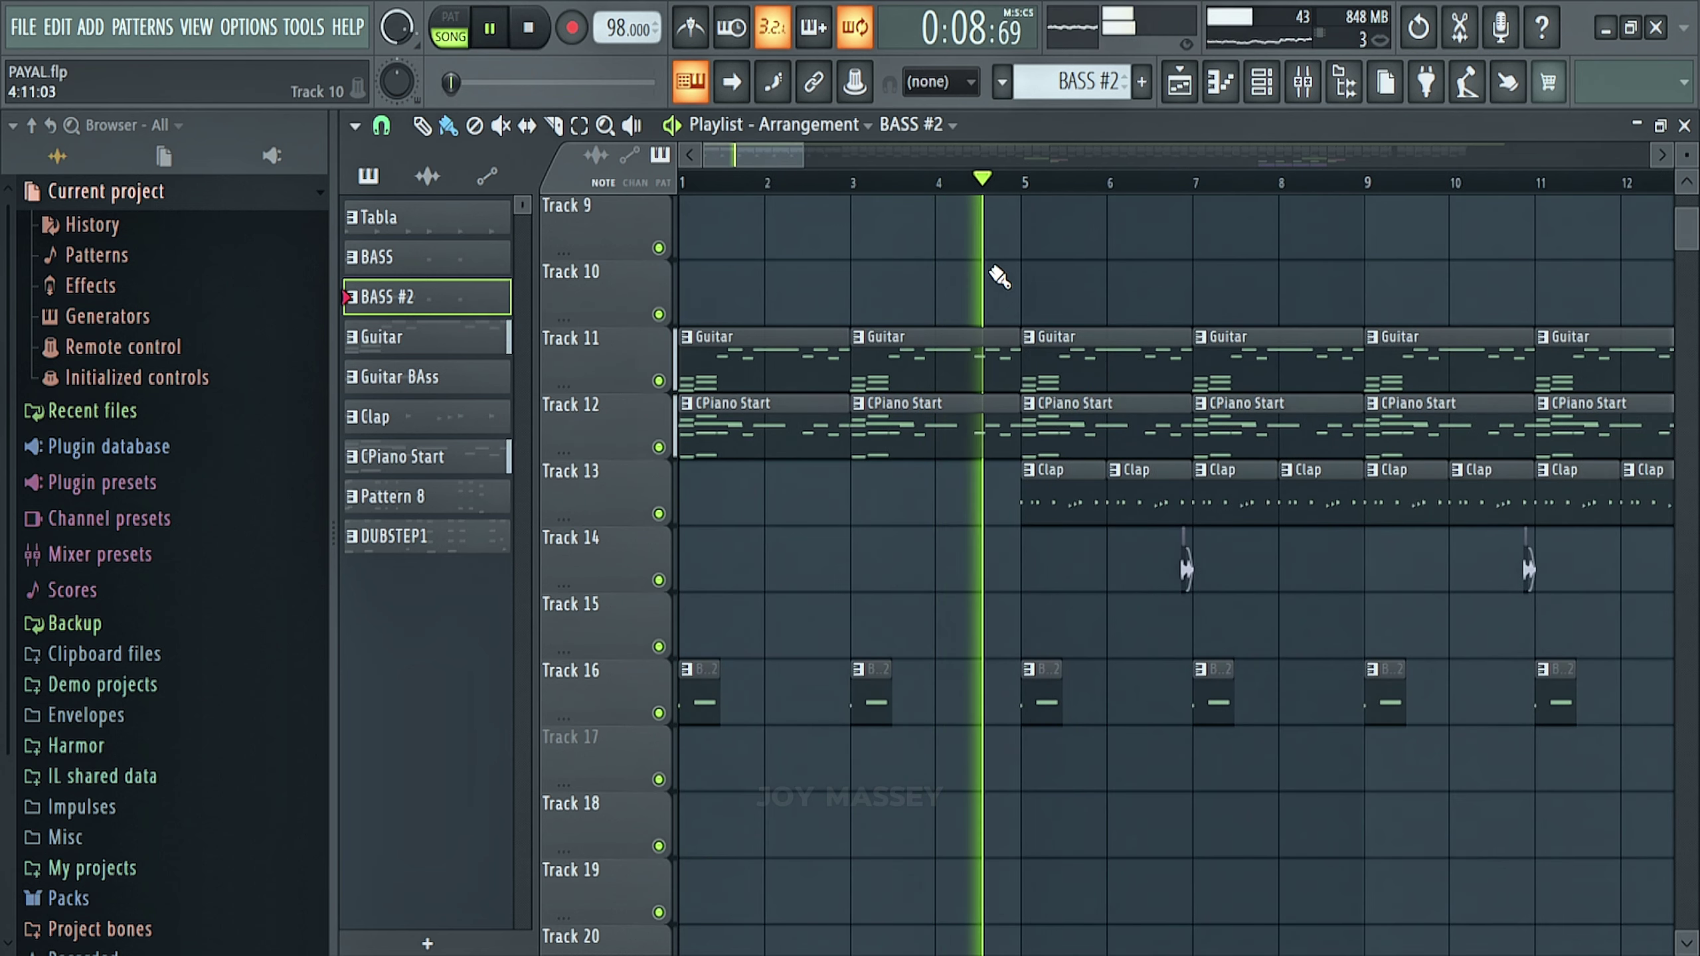
{"action": "key", "text": "space"}
{"action": "left_click_drag", "start_coordinate": [791, 162], "coordinate": [800, 162]}
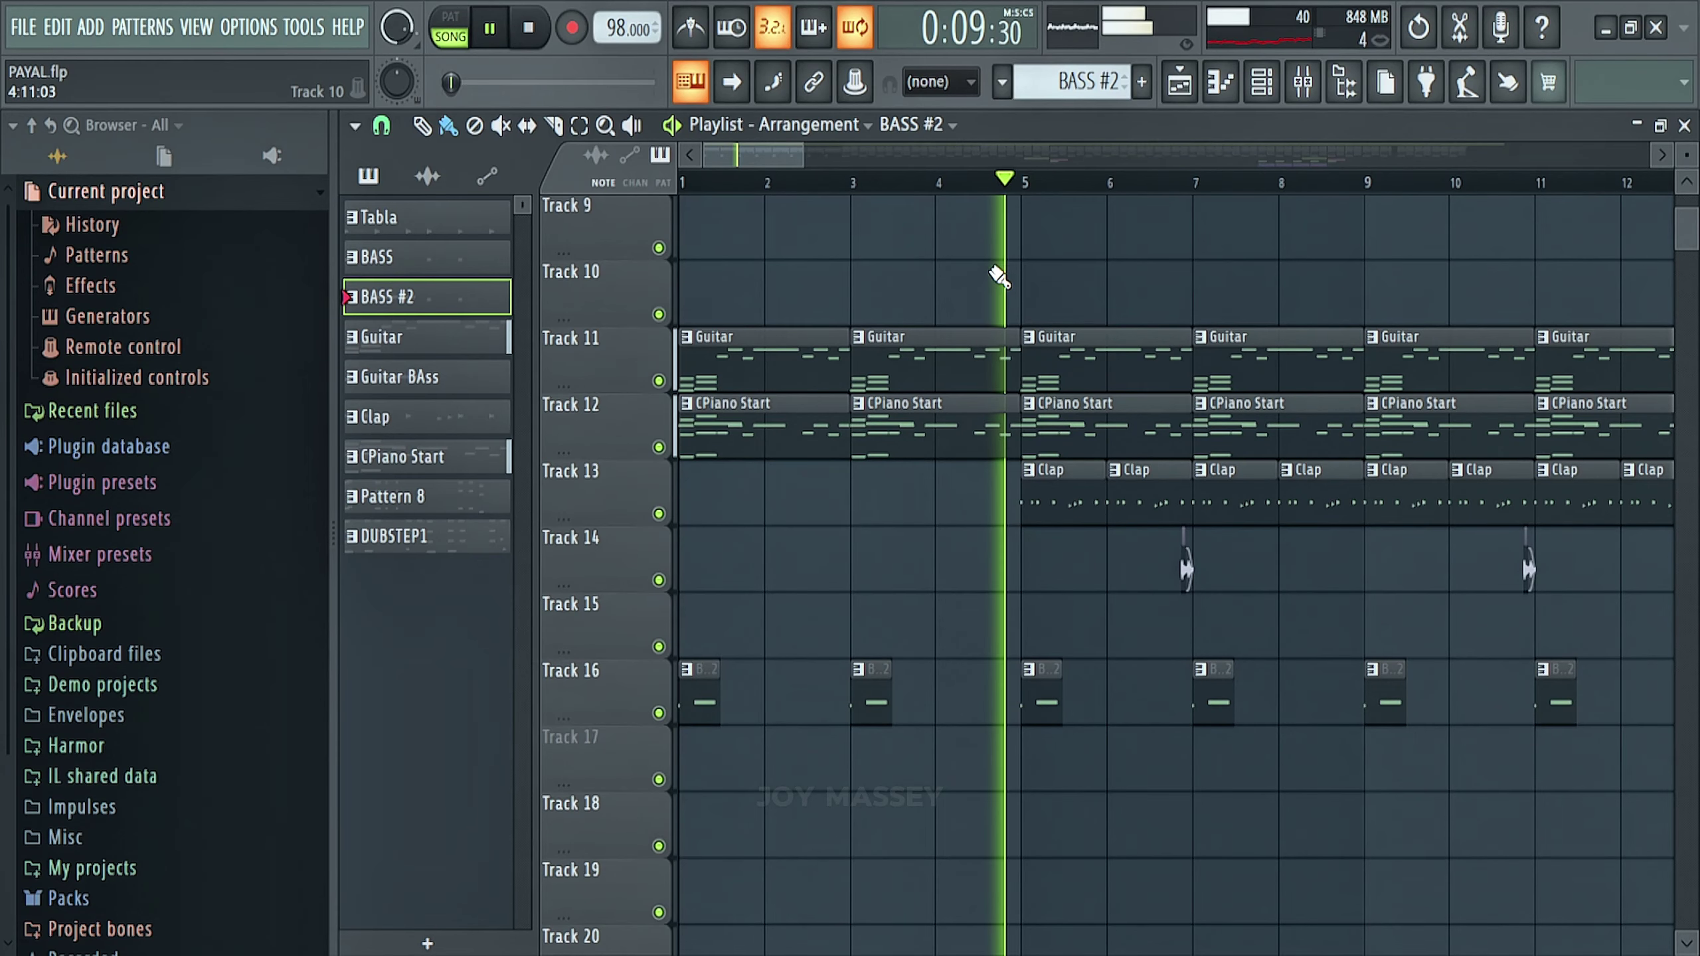
{"action": "key", "text": "space"}
{"action": "mouse_move", "coordinate": [776, 157]}
{"action": "left_mouse_down"}
{"action": "mouse_move", "coordinate": [805, 166]}
{"action": "mouse_move", "coordinate": [787, 162]}
{"action": "left_mouse_up"}
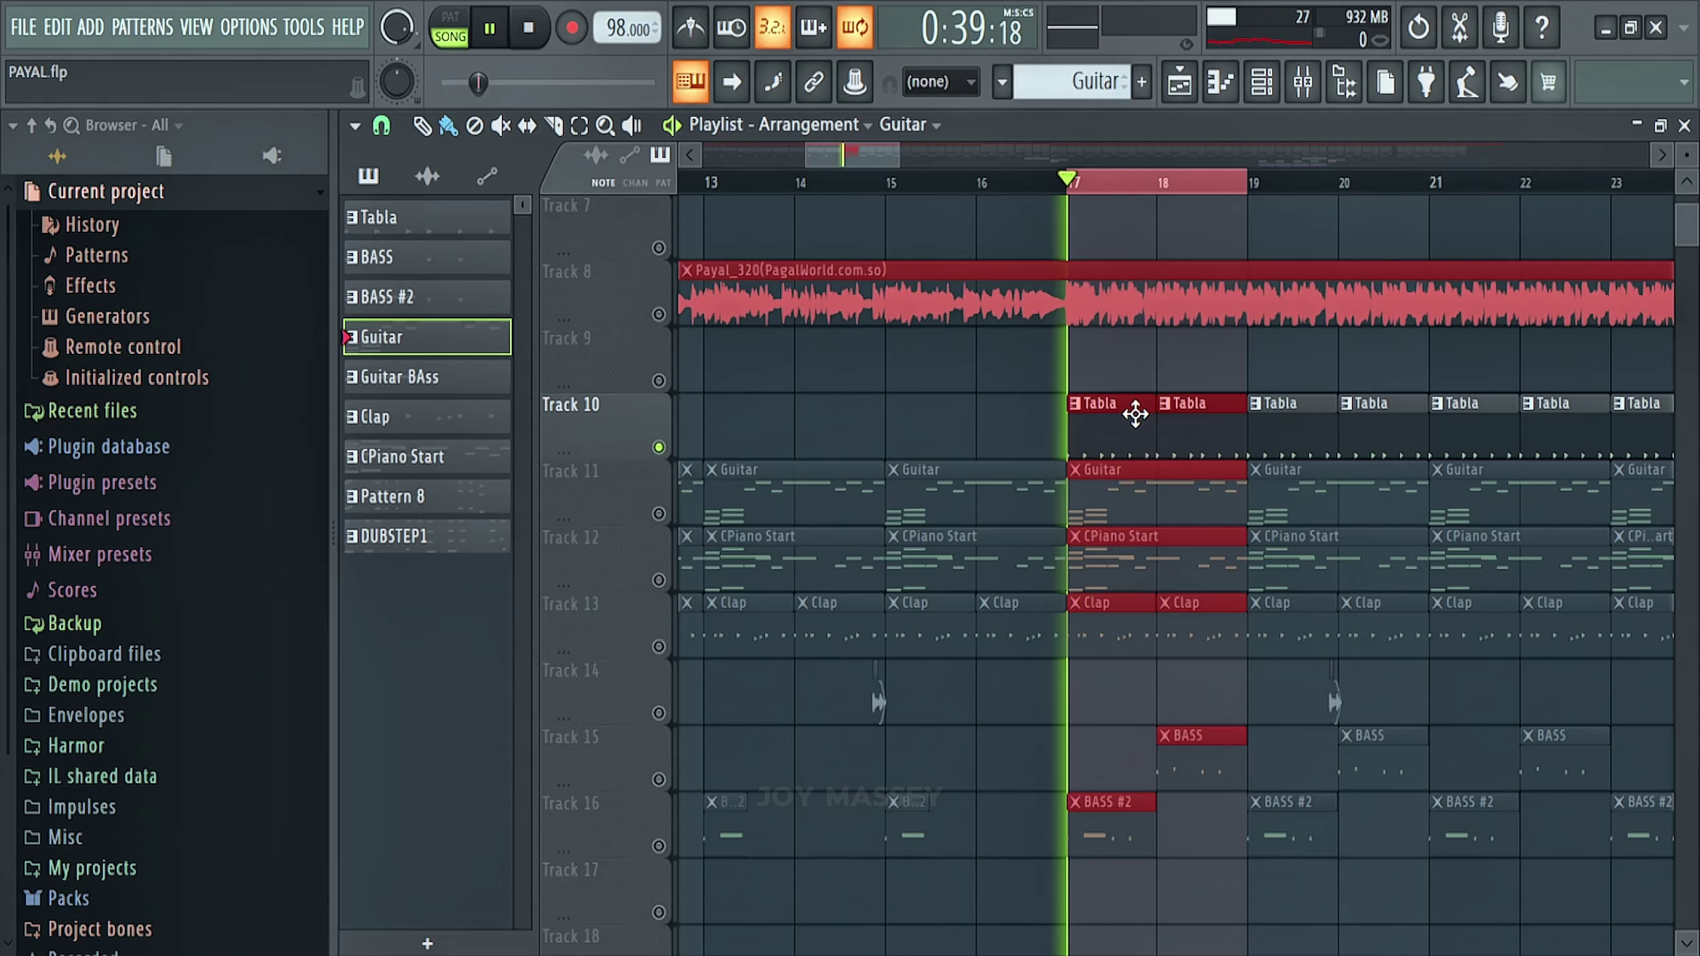
Step: View the Tabla pattern's percussion steps in the channel rack during playback, and return to the playlist
{"action": "left_click", "coordinate": [1263, 82]}
{"action": "scroll", "coordinate": [1584, 154], "scroll_direction": "up", "scroll_amount": 3}
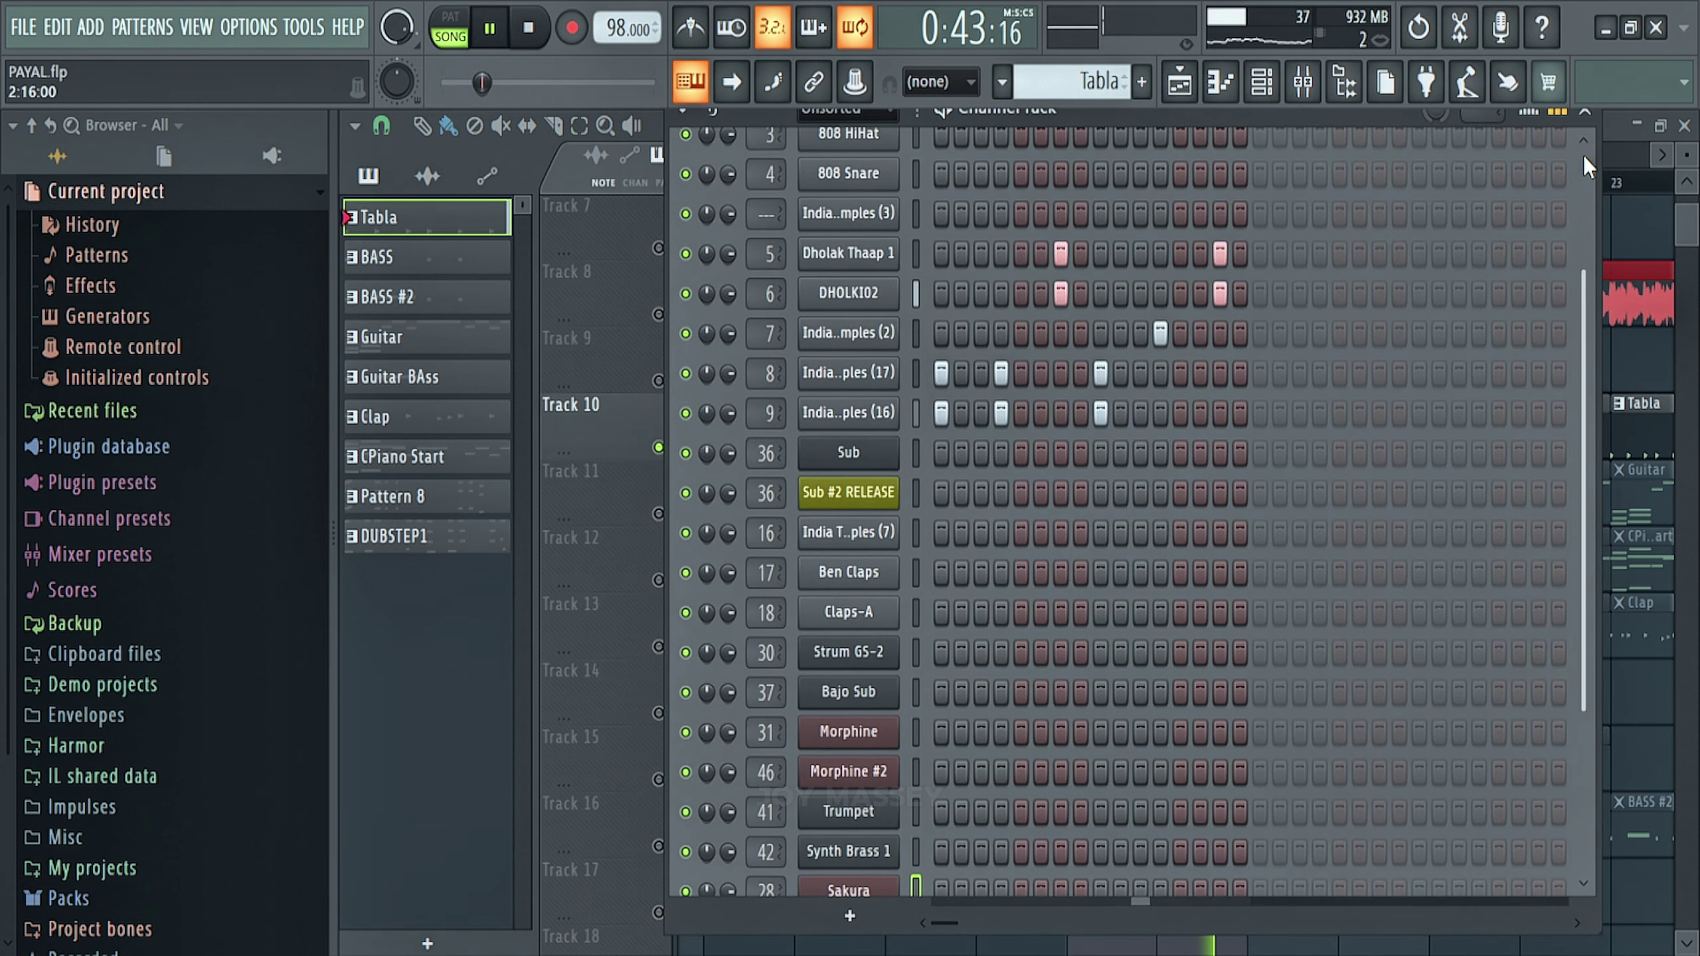
{"action": "key", "text": "F6"}
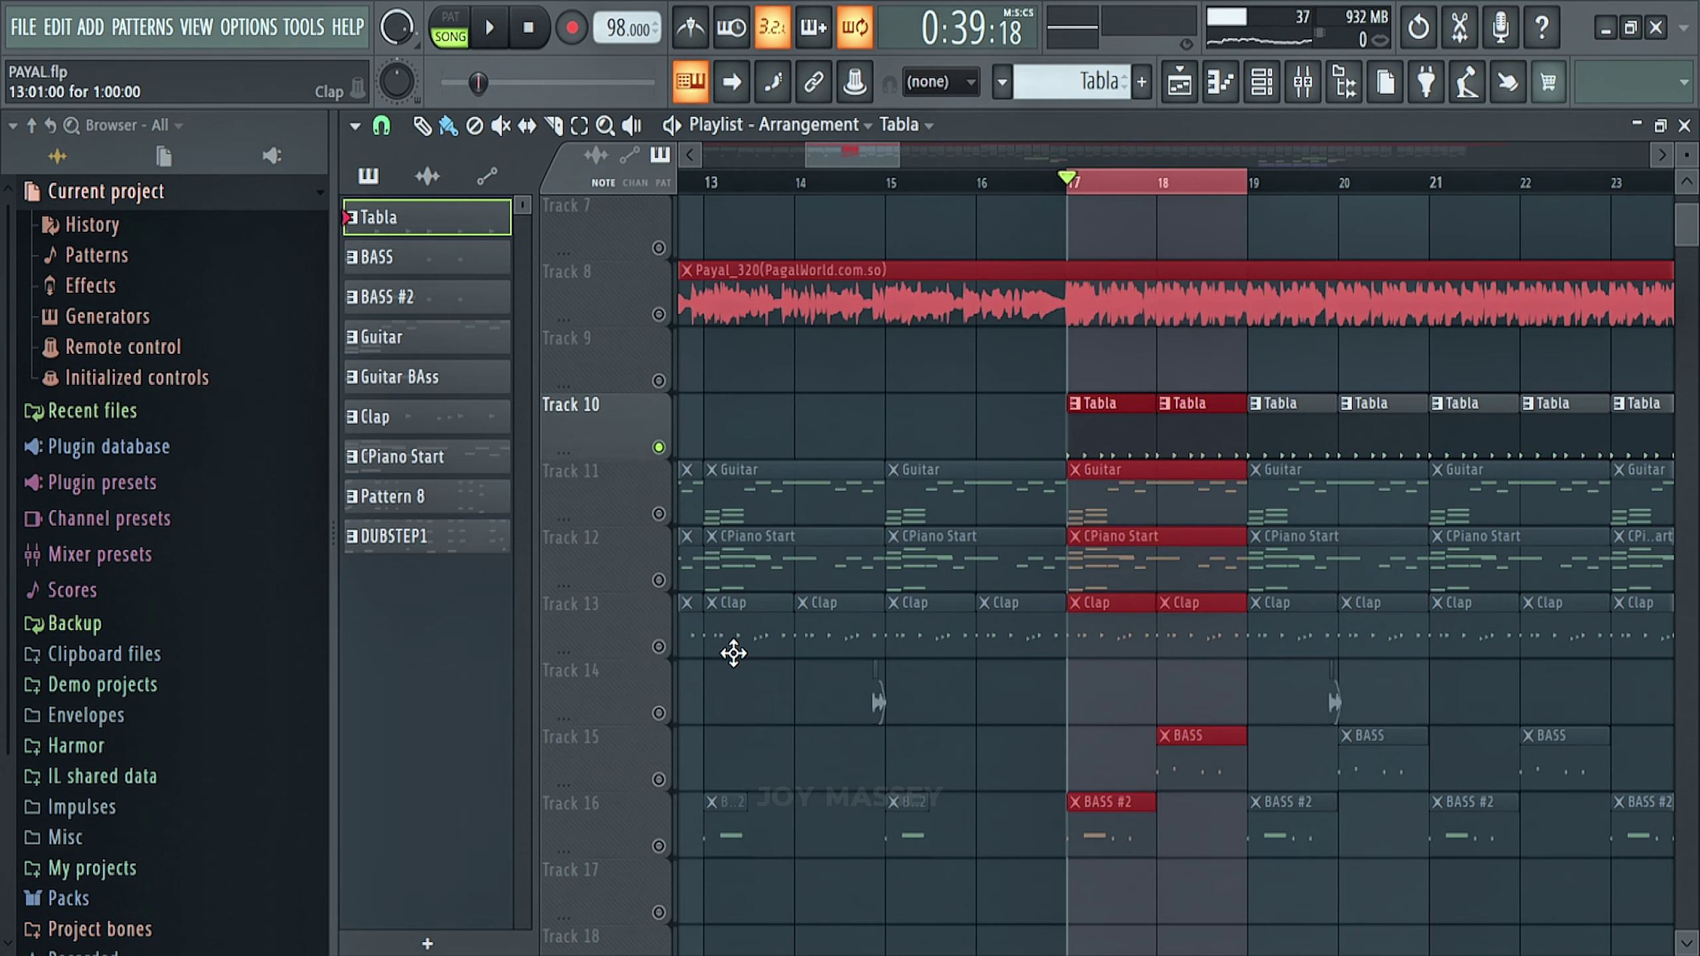
Step: Unmute Track 13 and play the Tabla and Clap patterns together from bar 17
{"action": "left_click", "coordinate": [659, 646]}
{"action": "key", "text": "space"}
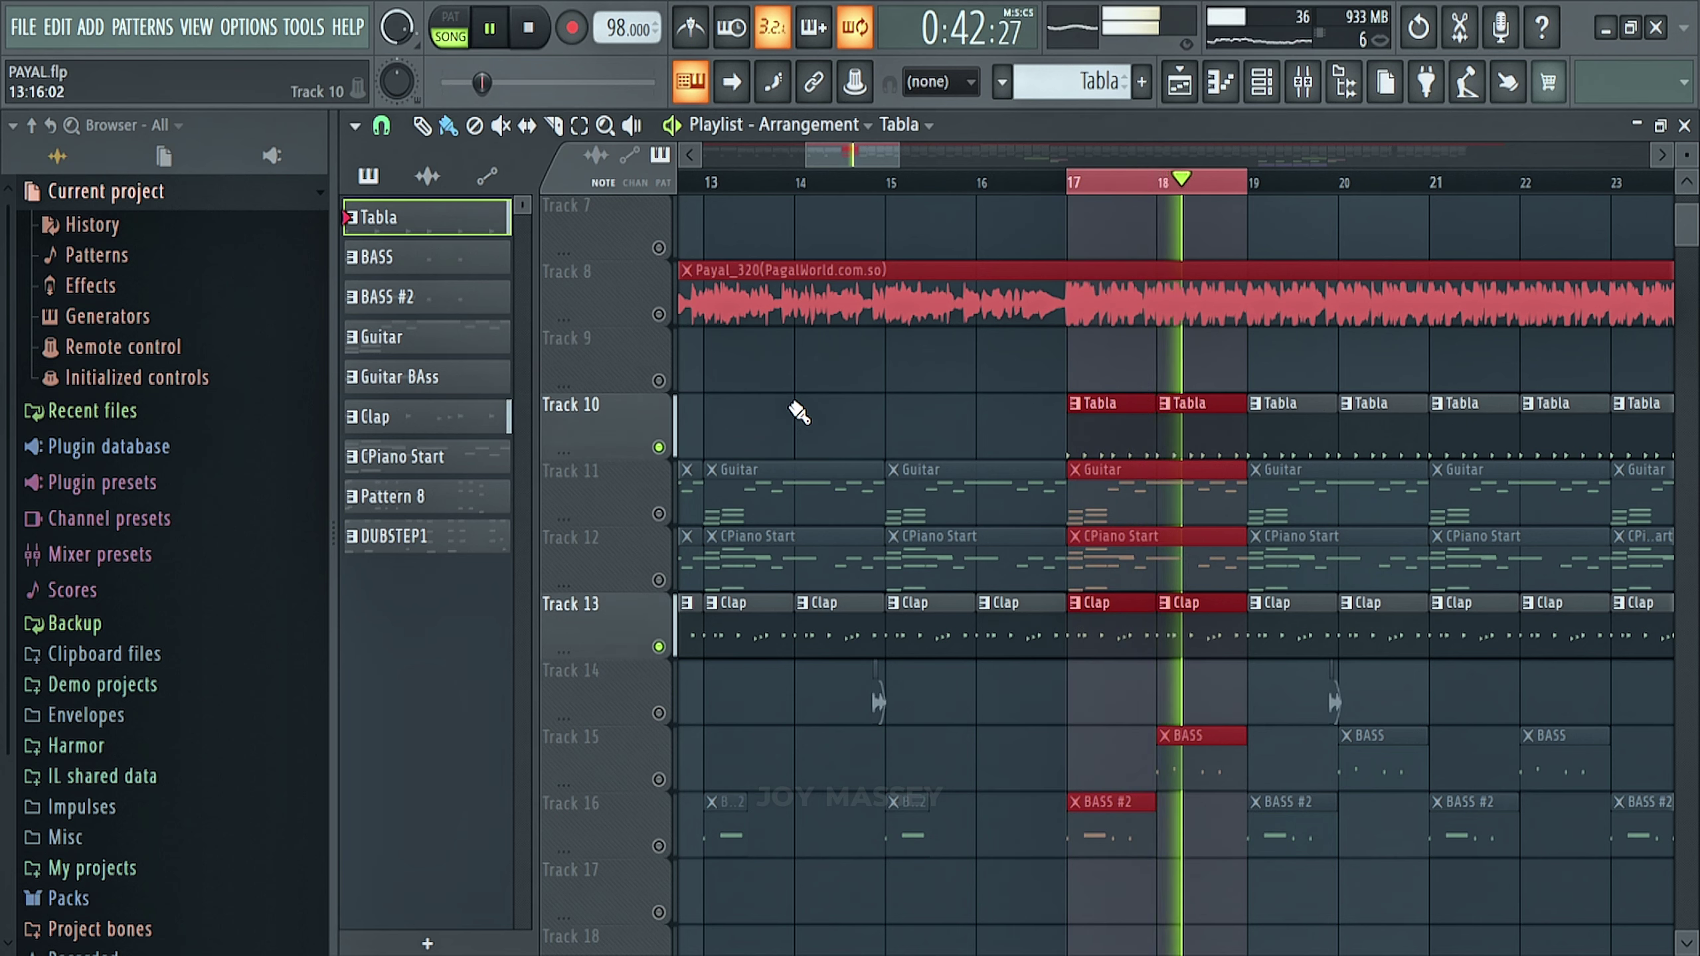
{"action": "key", "text": "space"}
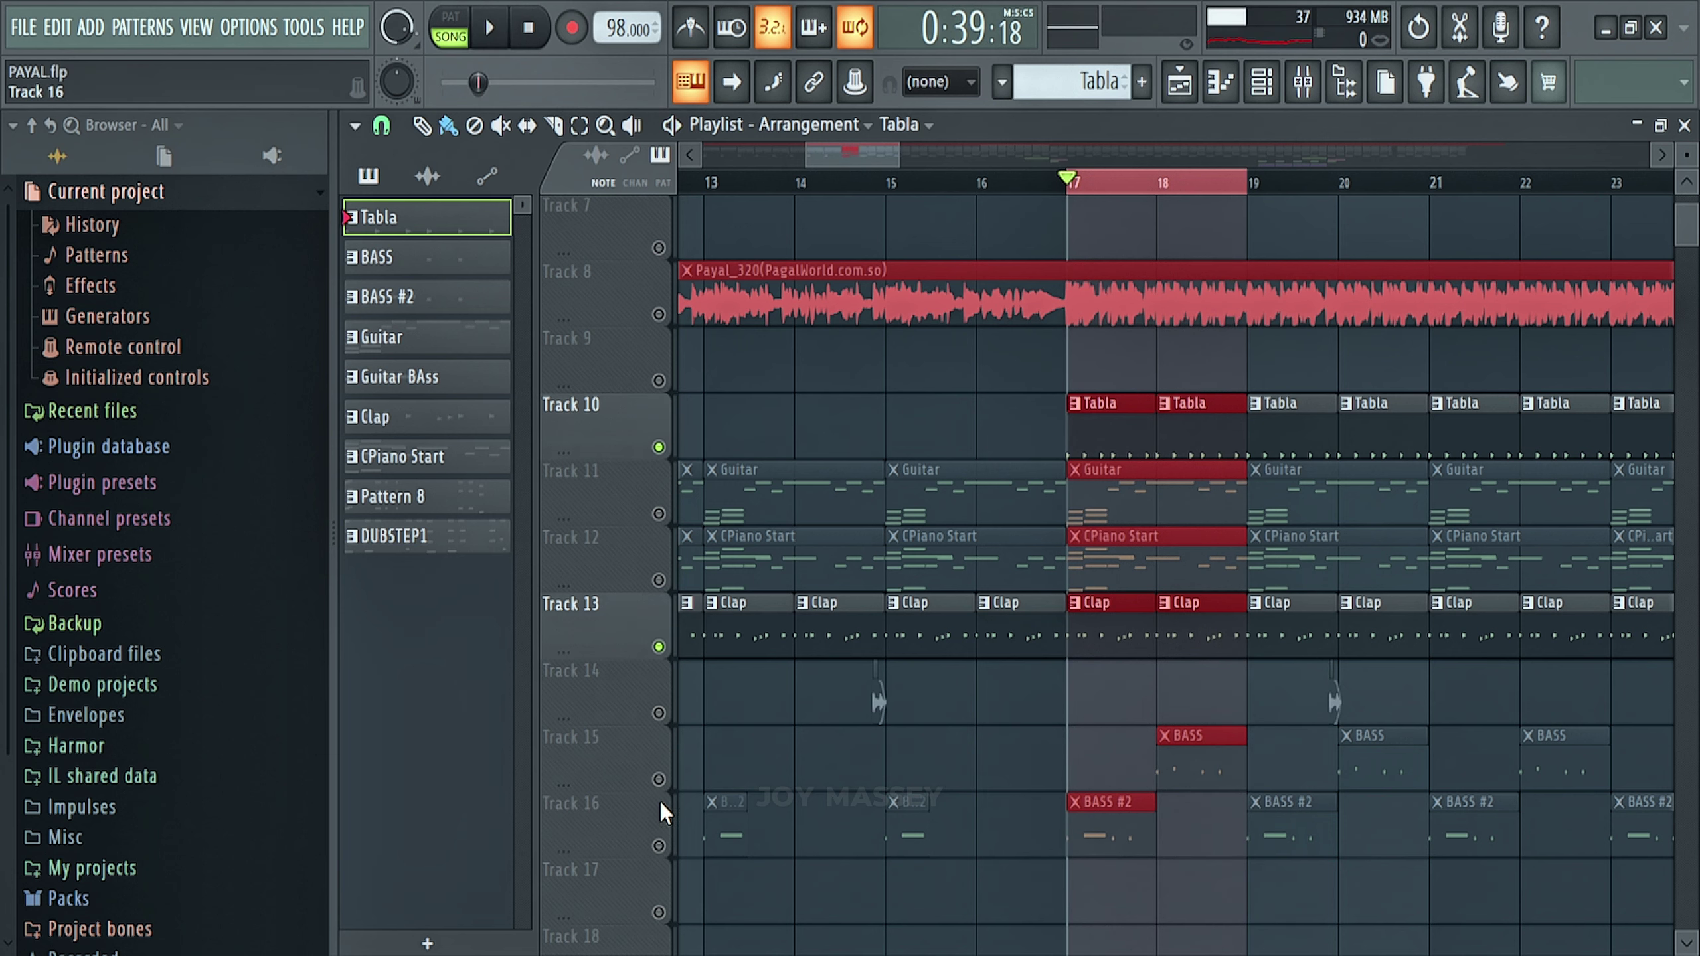
Step: Examine the Tabla pattern's steps in the channel rack and select its Indian percussion channel 9
{"action": "key", "text": "F6"}
{"action": "key", "text": "space"}
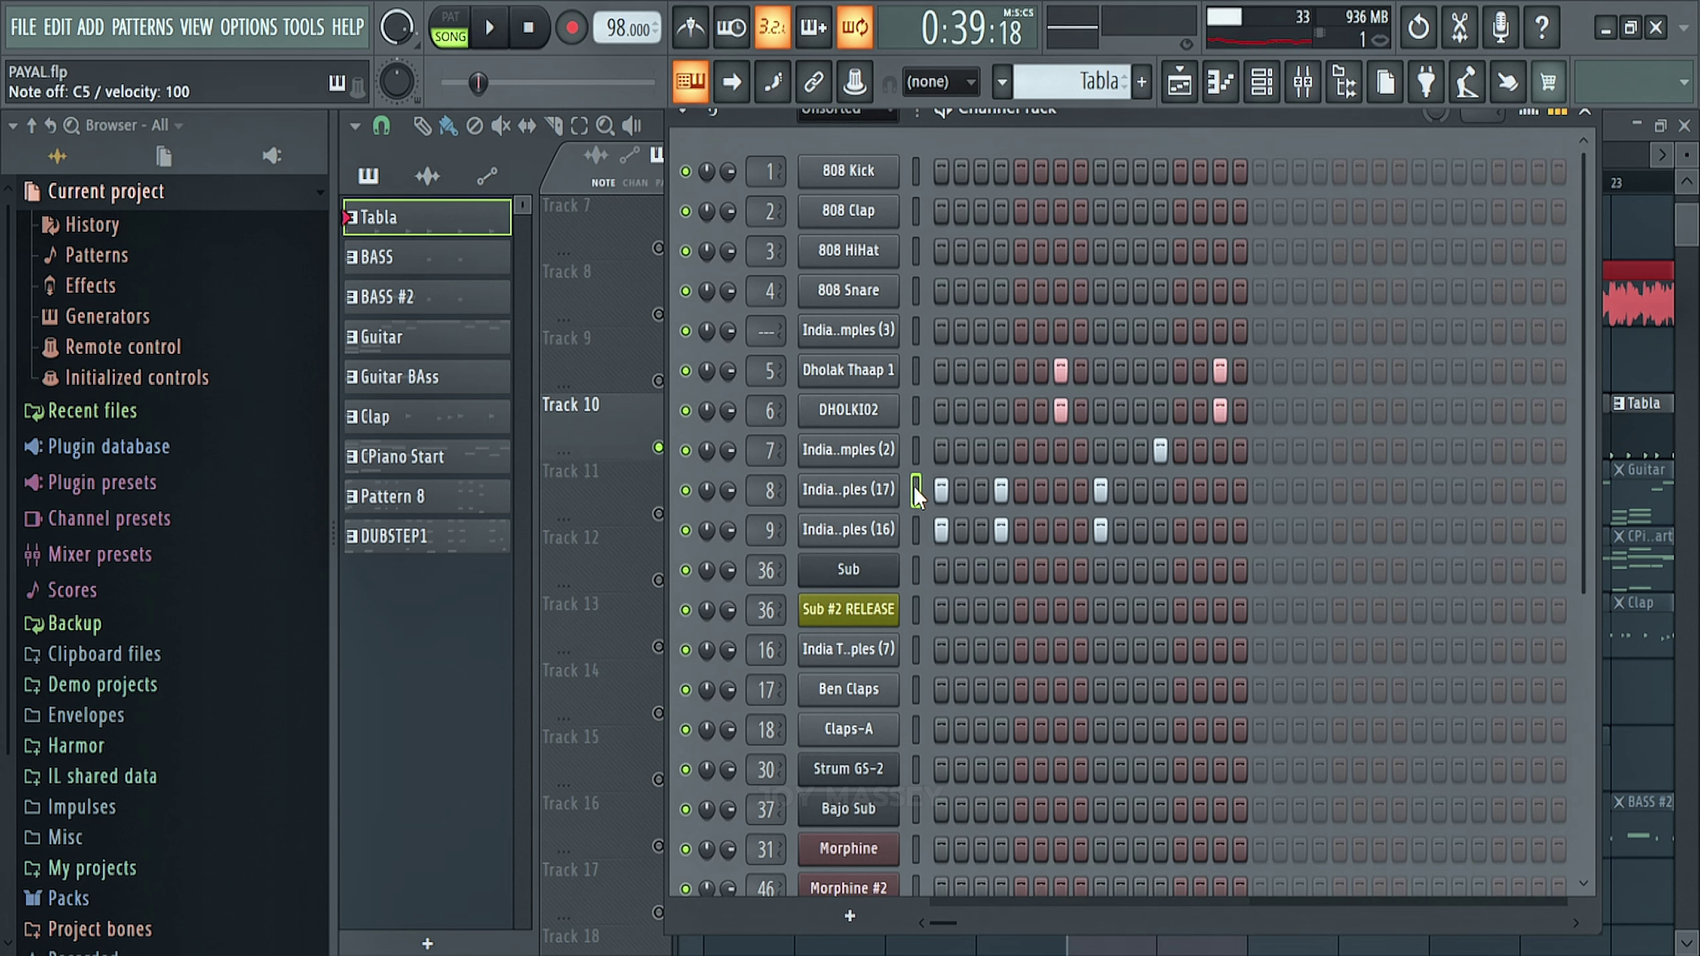
{"action": "left_click", "coordinate": [916, 523]}
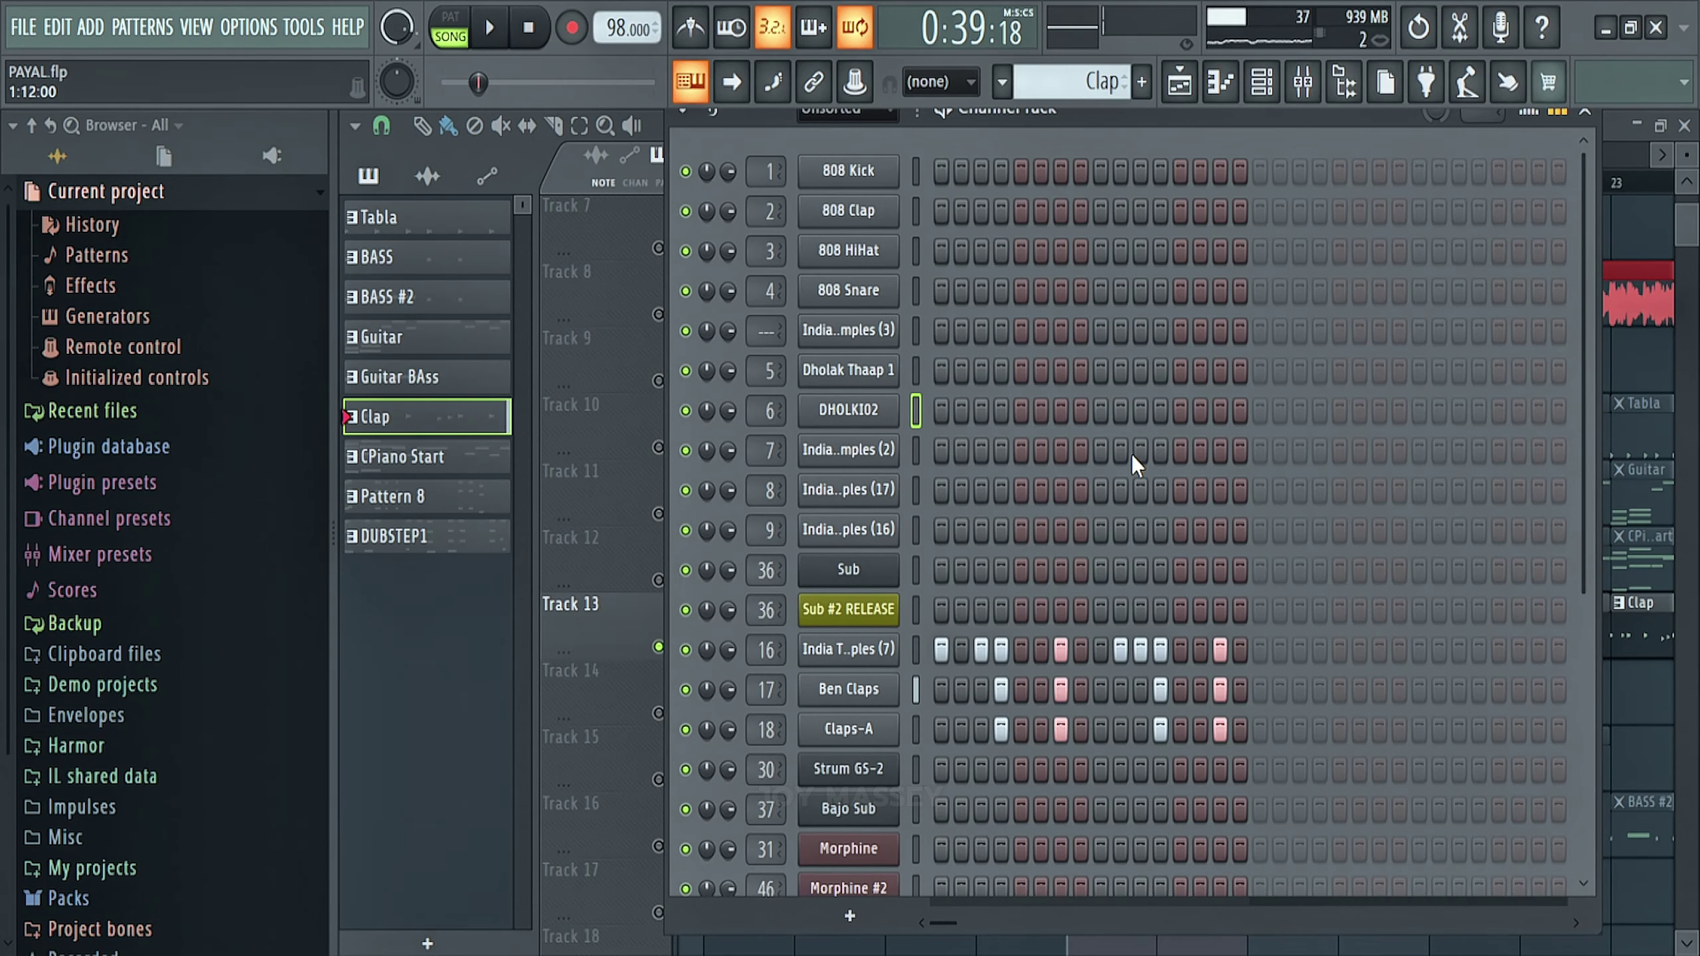
Step: Review the Clap pattern's channels and inspect the Fruity parametric EQ 2 on the Ben Claps mixer track
{"action": "scroll", "coordinate": [1015, 530], "scroll_direction": "up", "scroll_amount": 1}
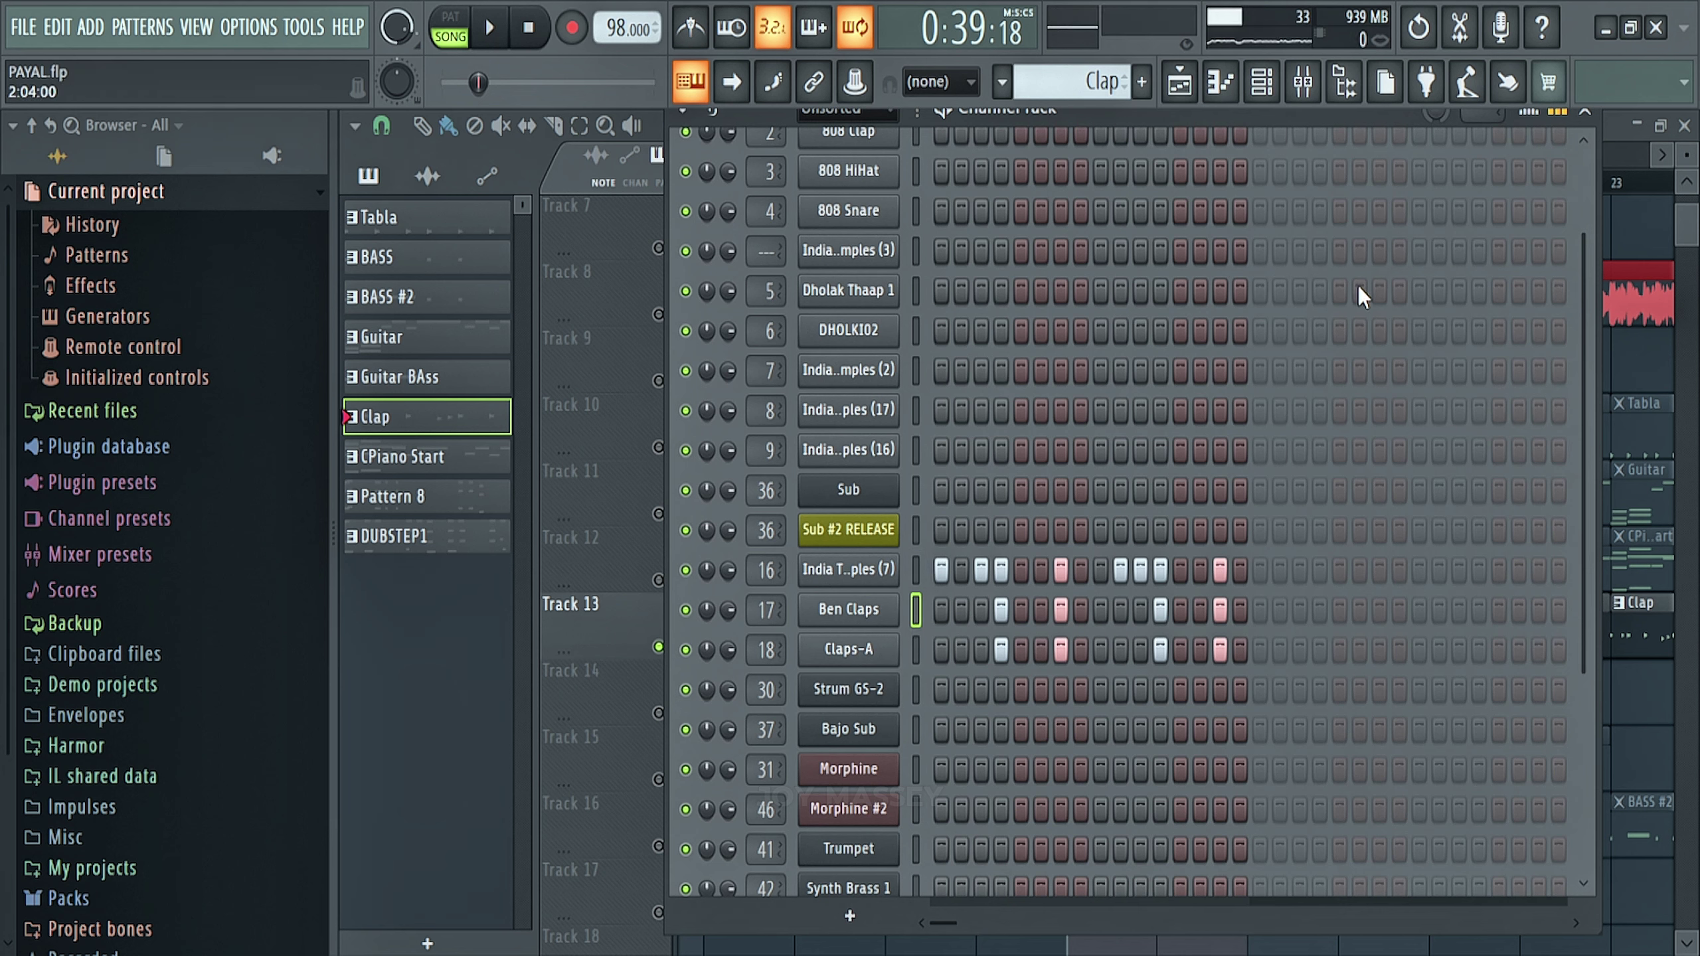
{"action": "left_click", "coordinate": [1315, 75]}
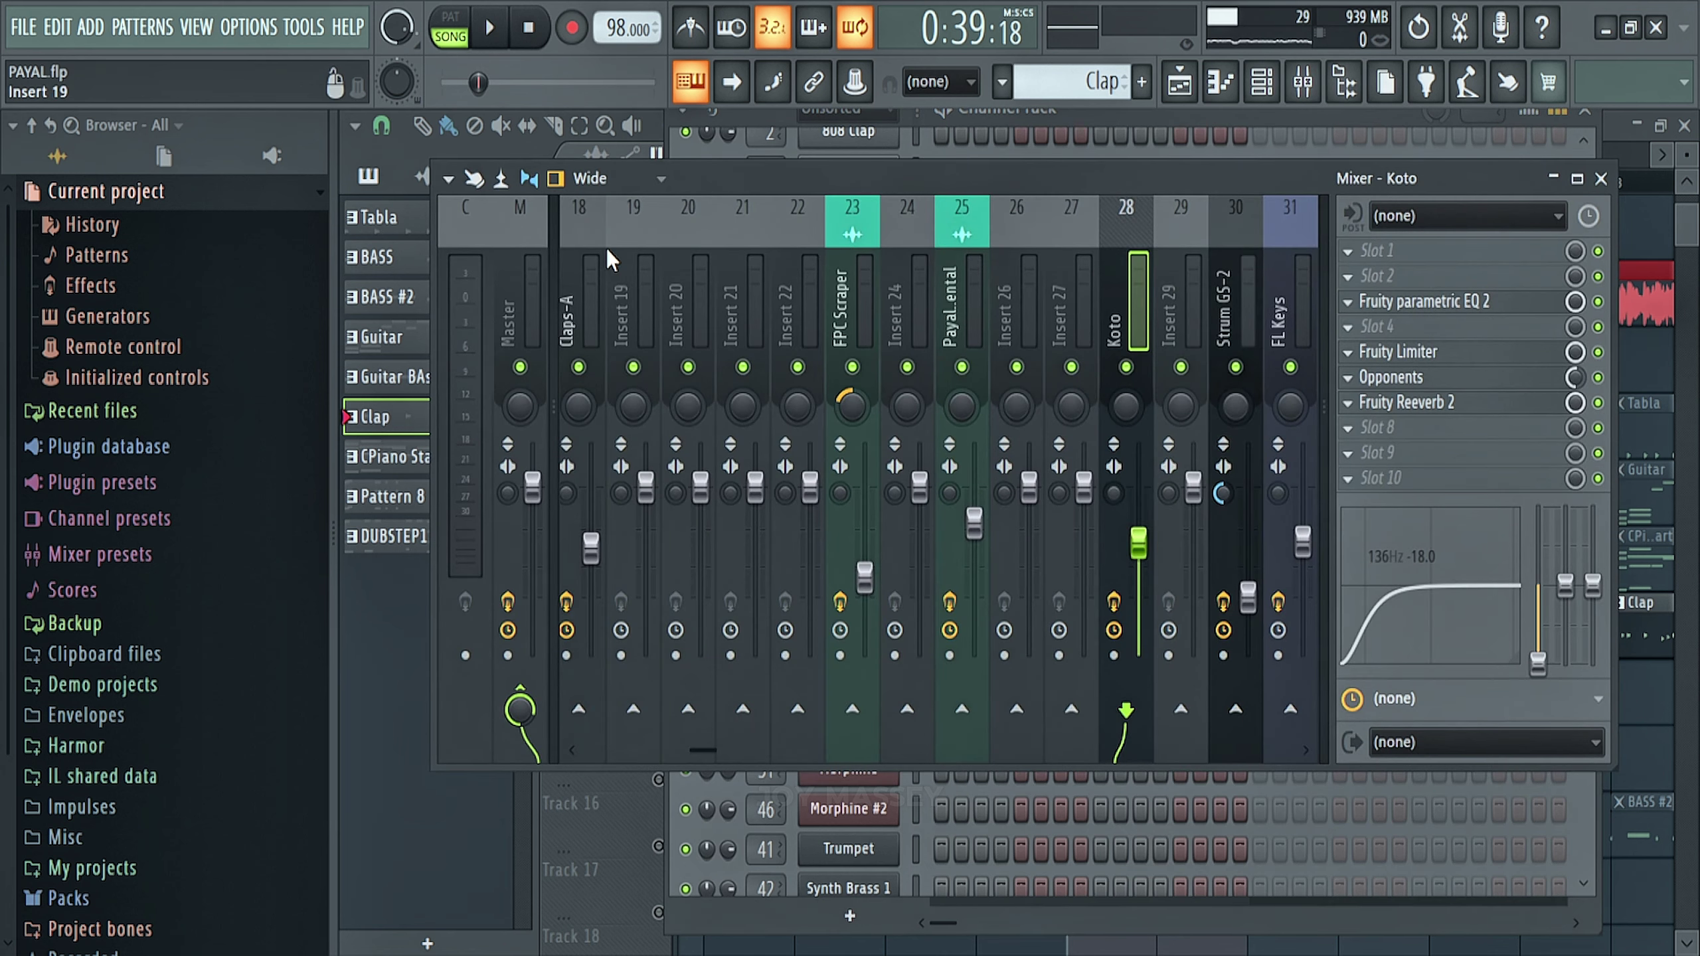
{"action": "scroll", "coordinate": [611, 260], "scroll_direction": "up", "scroll_amount": 11}
{"action": "left_click", "coordinate": [1440, 328]}
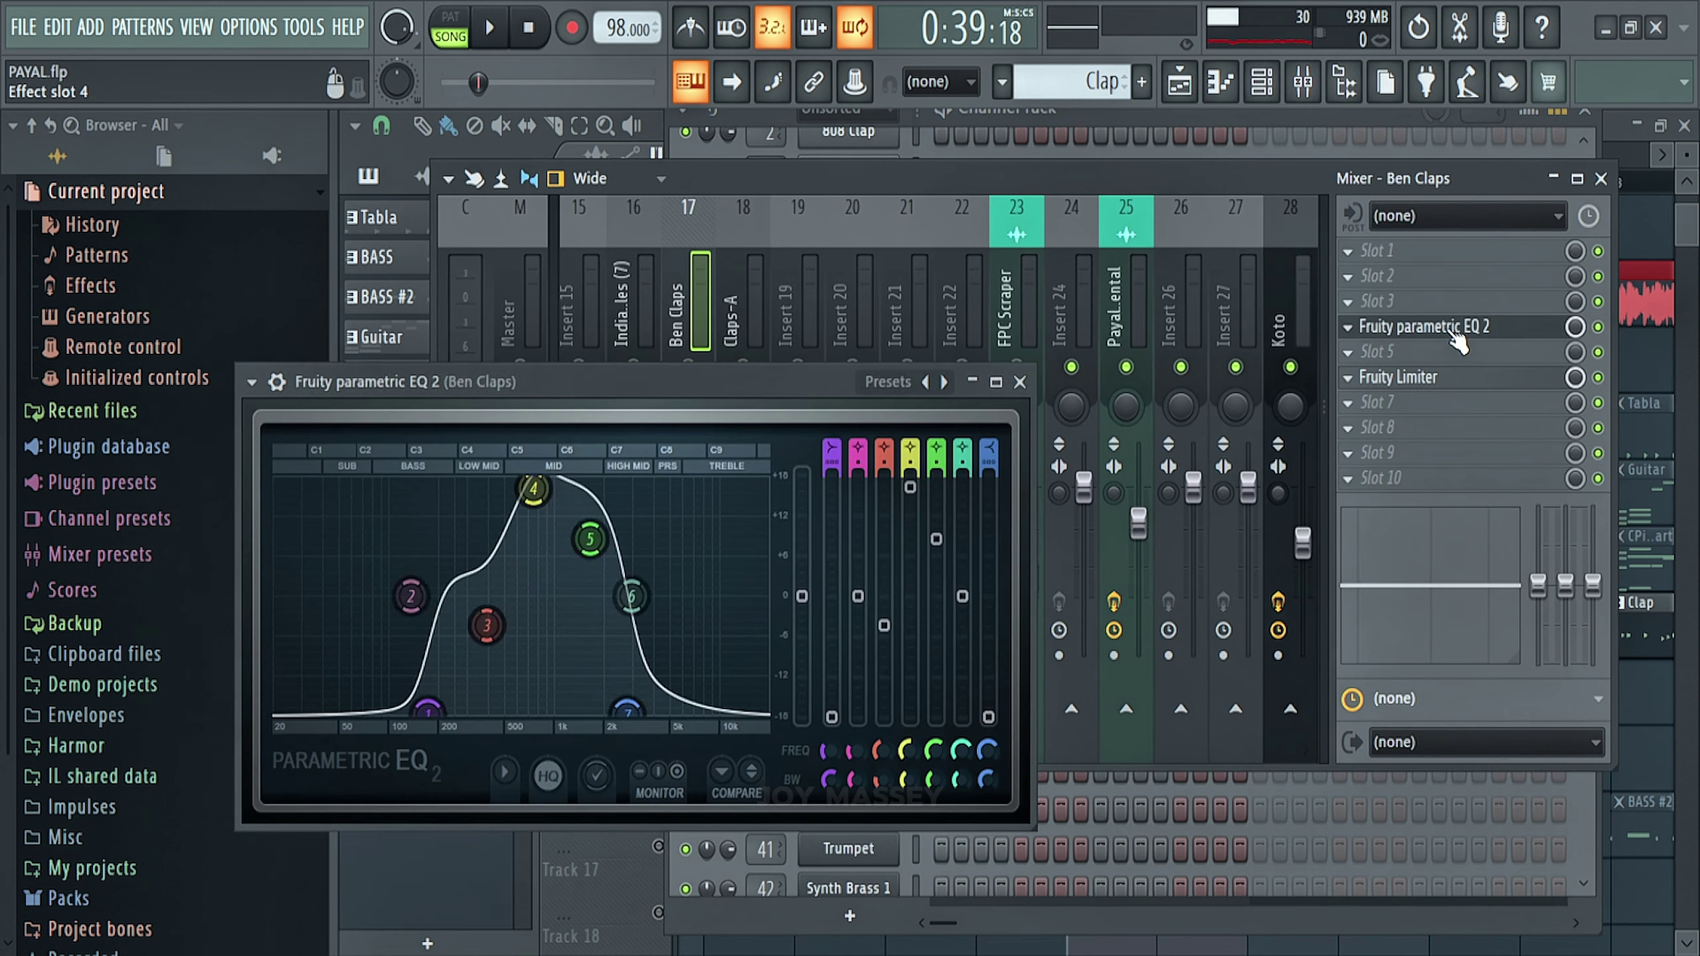
{"action": "left_click", "coordinate": [1020, 382]}
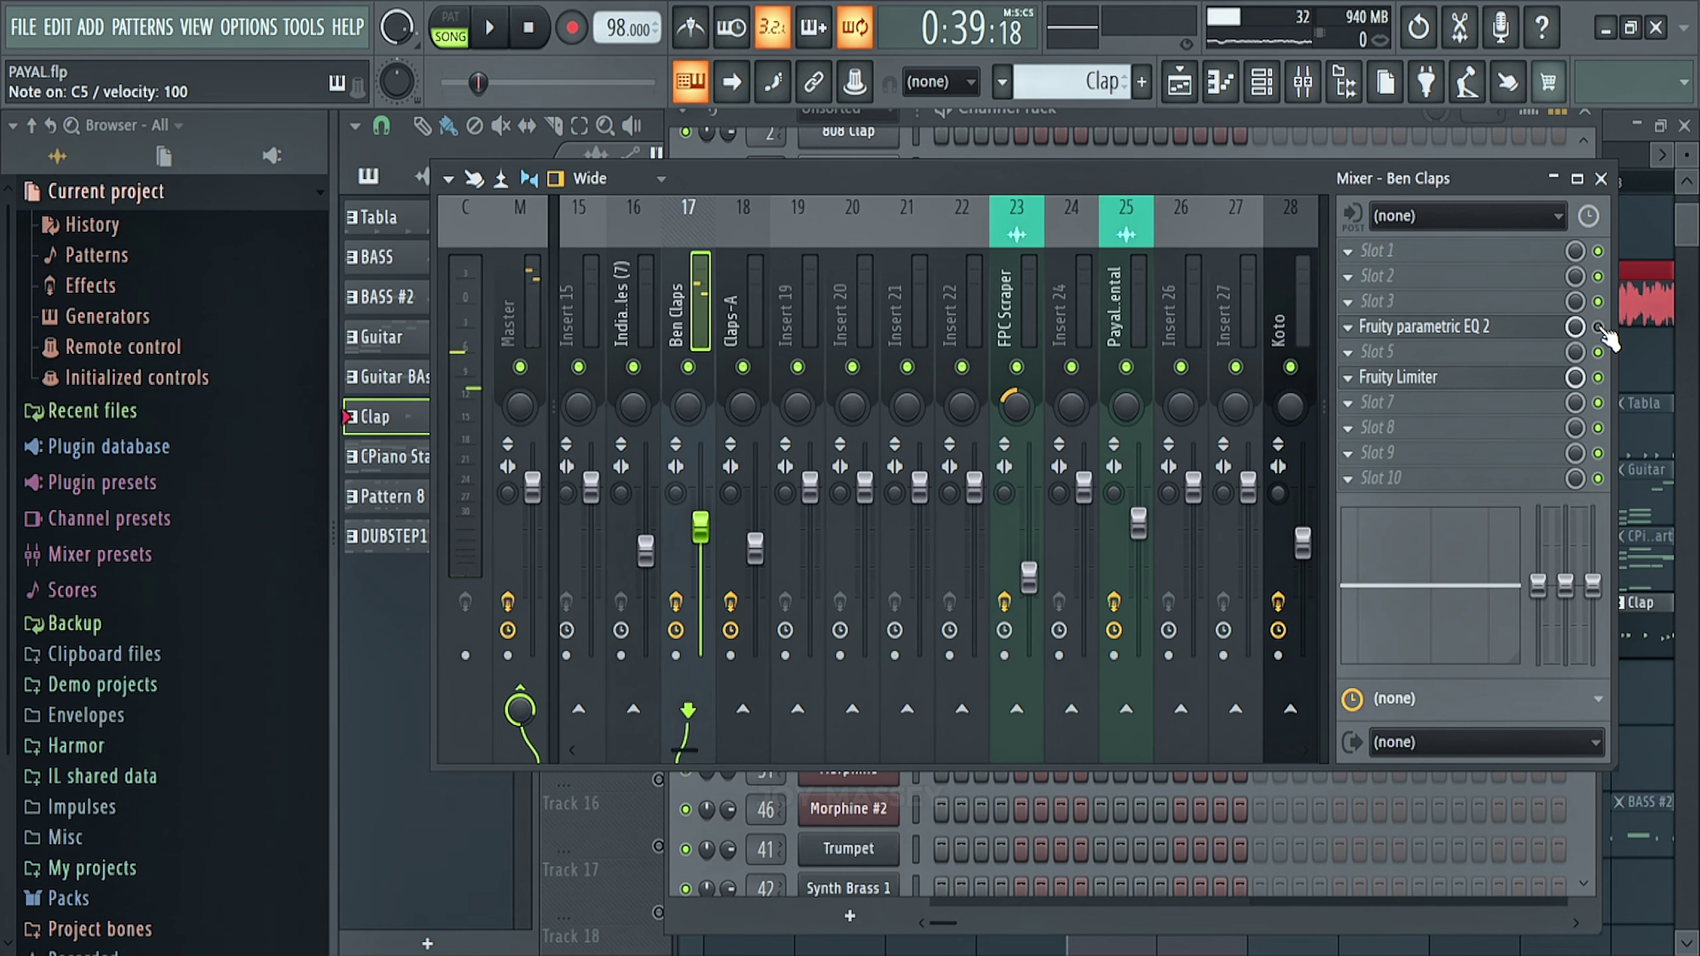
{"action": "left_click", "coordinate": [1602, 178]}
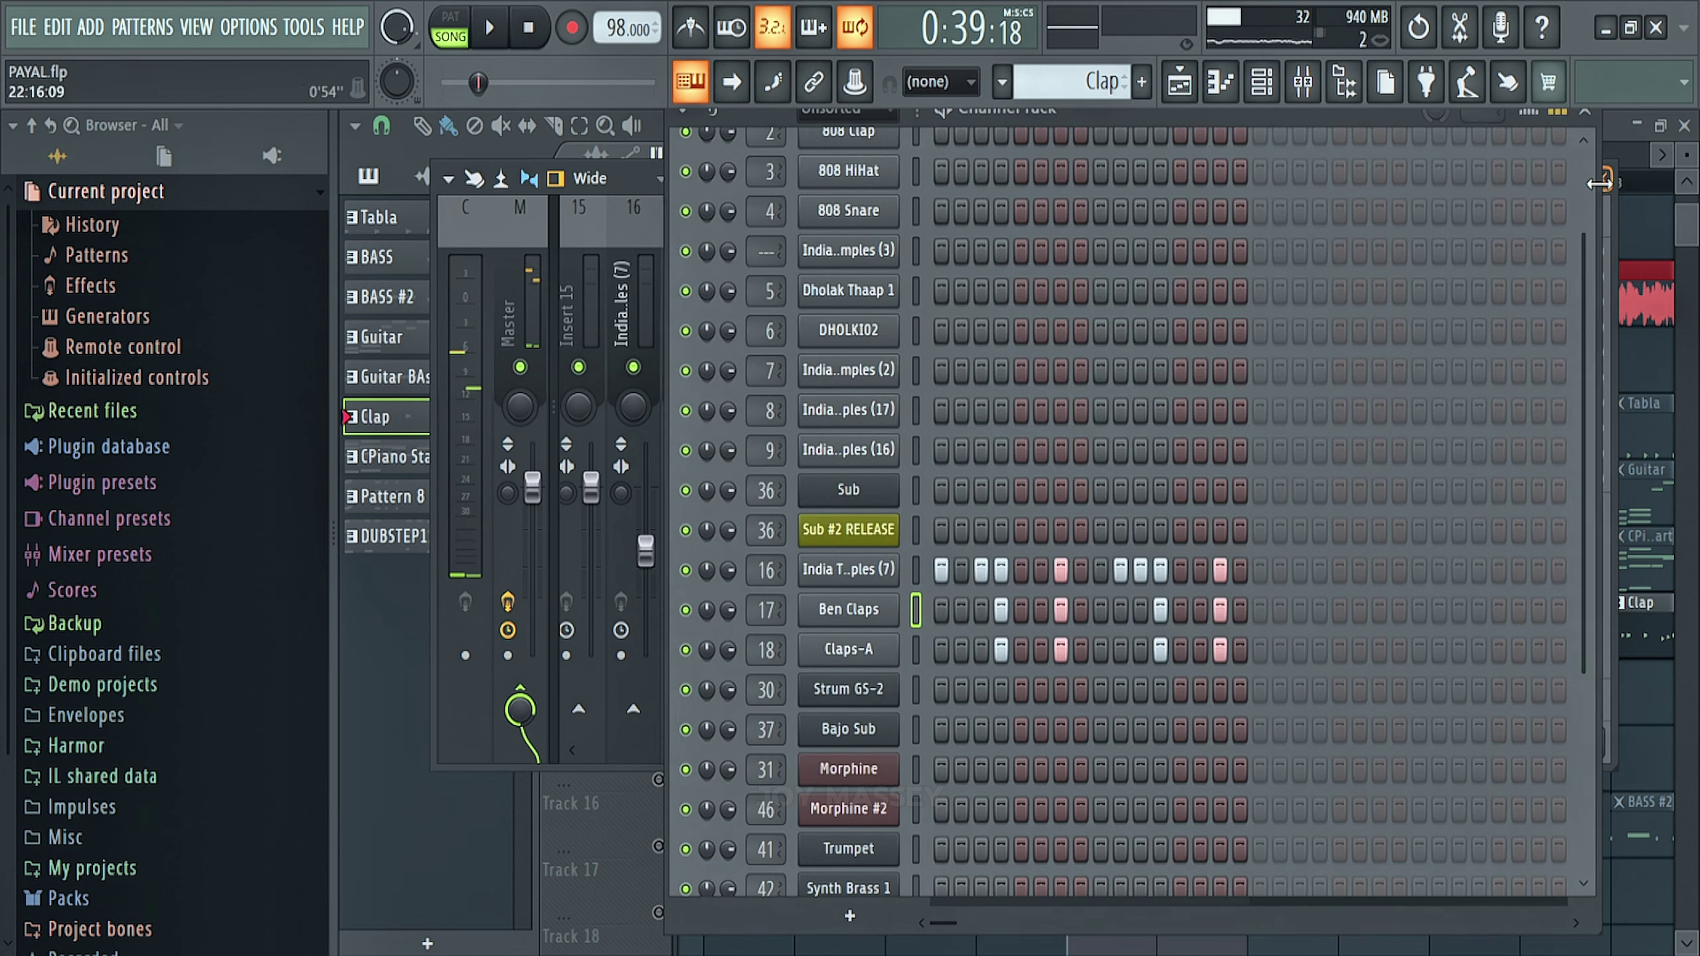
{"action": "left_click", "coordinate": [1593, 111]}
Step: Play the selected bars 17 to 18 with the claps, and again with Track 13 muted to hear only the bass tracks
{"action": "key", "text": "space"}
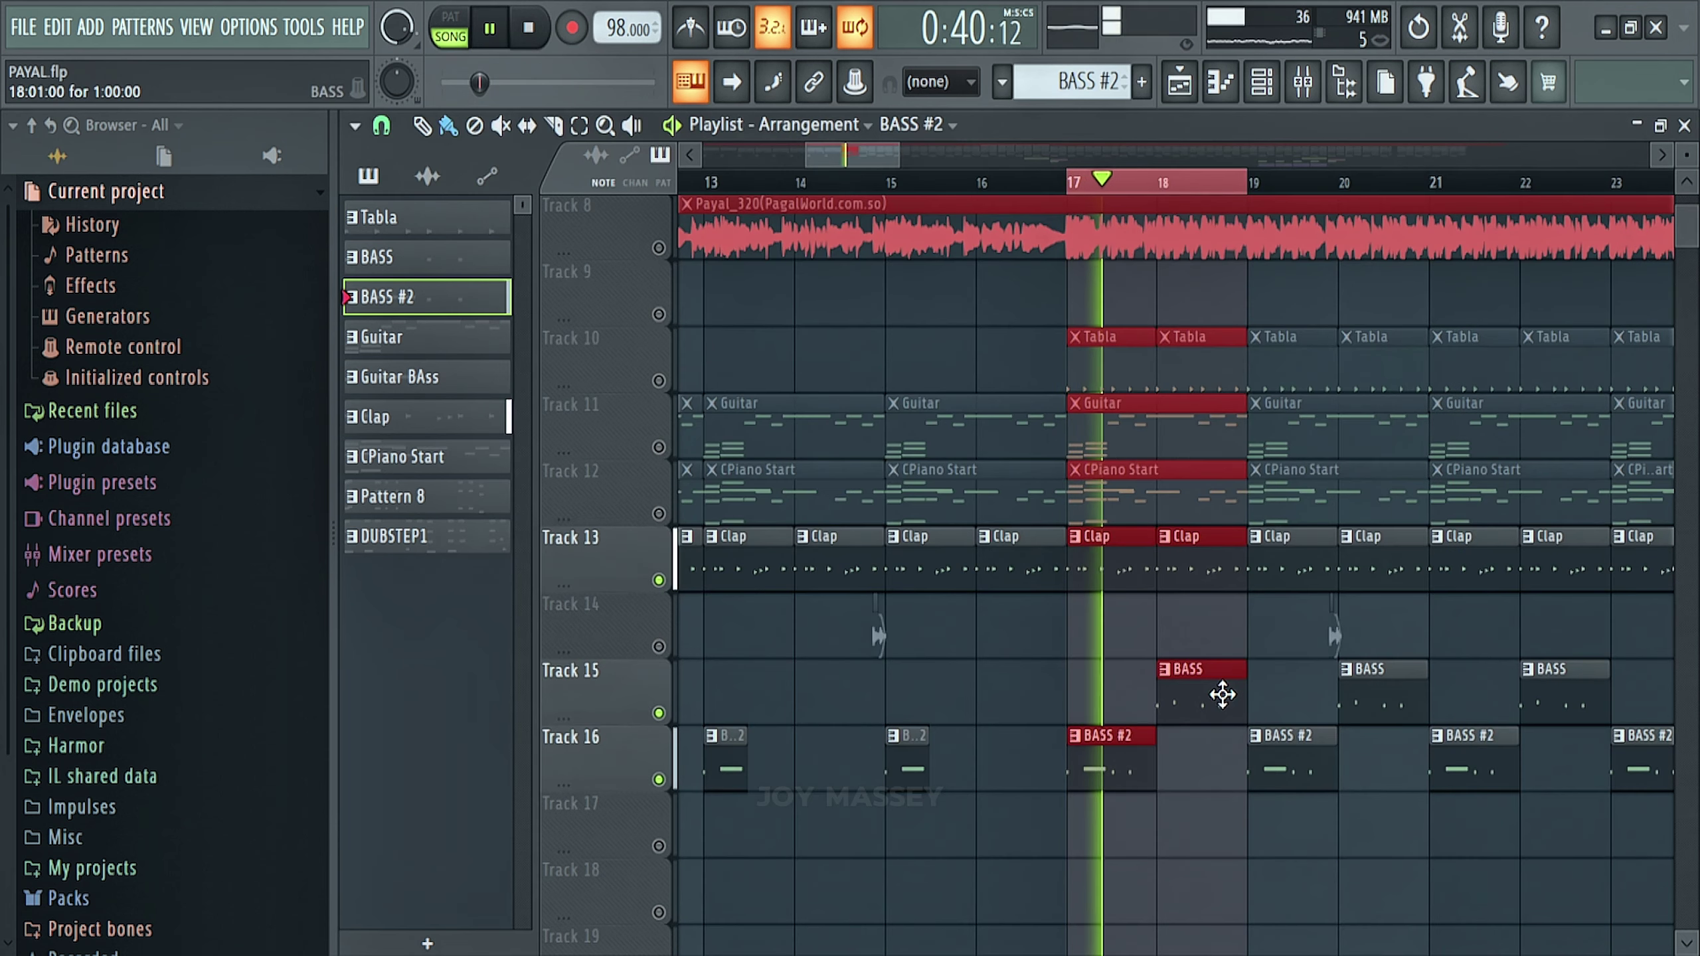
{"action": "key", "text": "space"}
{"action": "left_click", "coordinate": [659, 579]}
{"action": "key", "text": "space"}
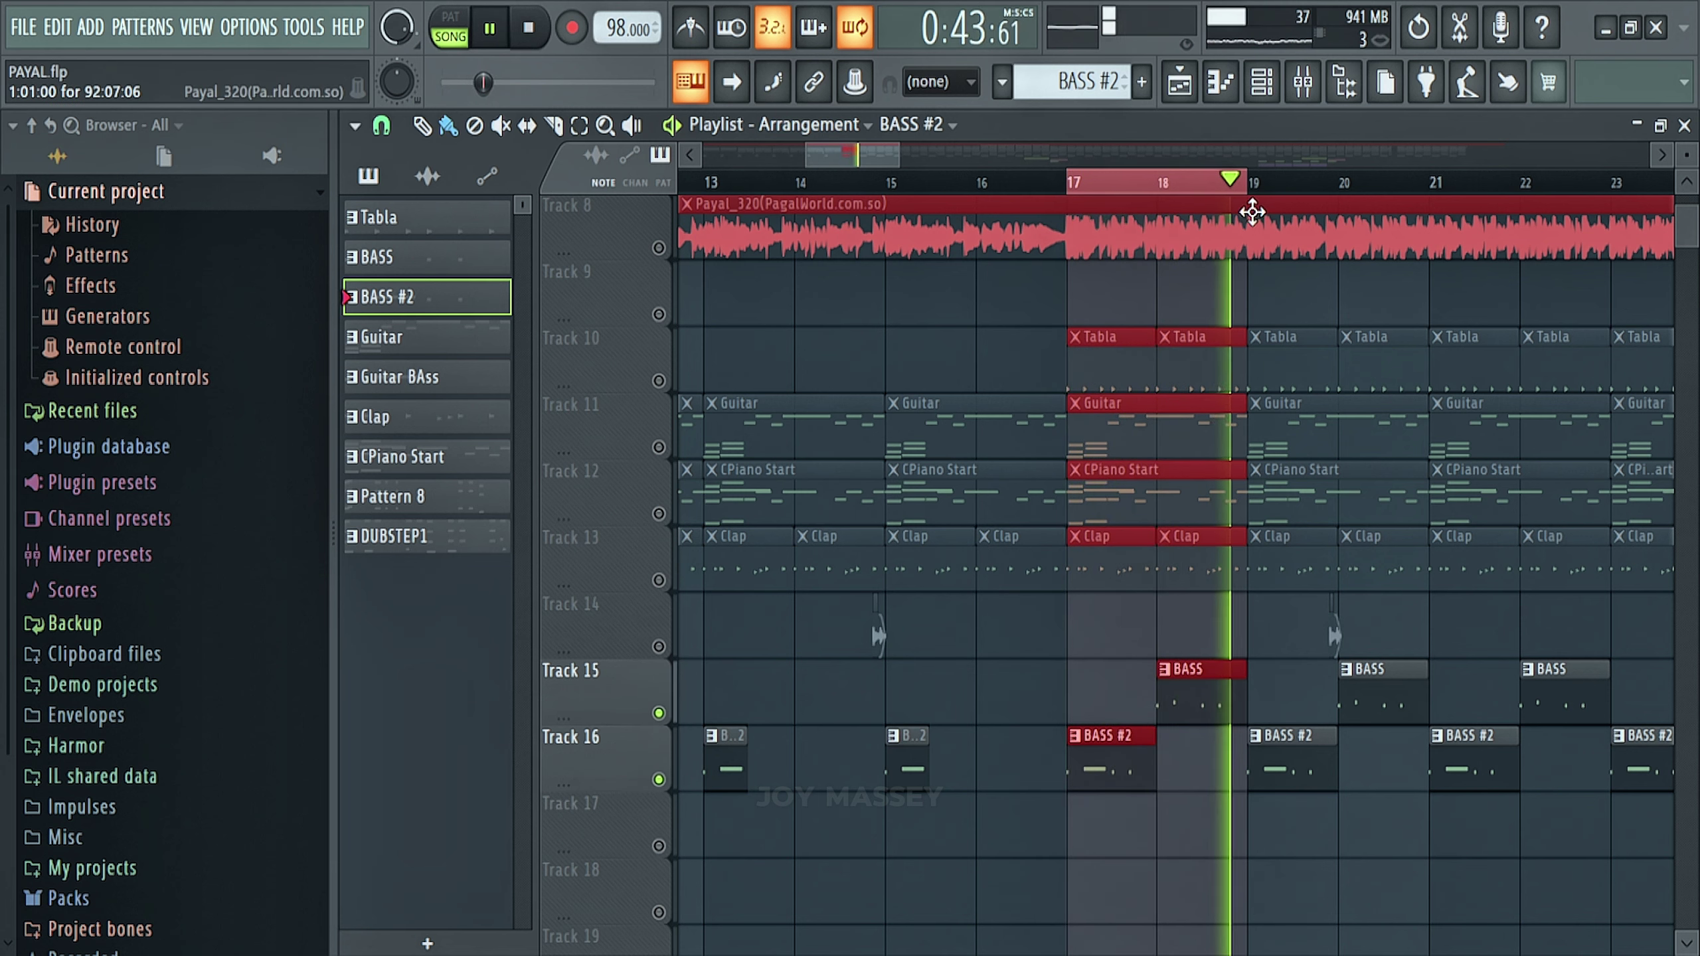
{"action": "key", "text": "space"}
Step: Show the BASS #2 pattern's Sub notes in the piano roll, play them back, and return to the playlist
{"action": "left_click", "coordinate": [1262, 81]}
{"action": "left_click", "coordinate": [1068, 487]}
{"action": "scroll", "coordinate": [550, 524], "scroll_direction": "up", "scroll_amount": 5}
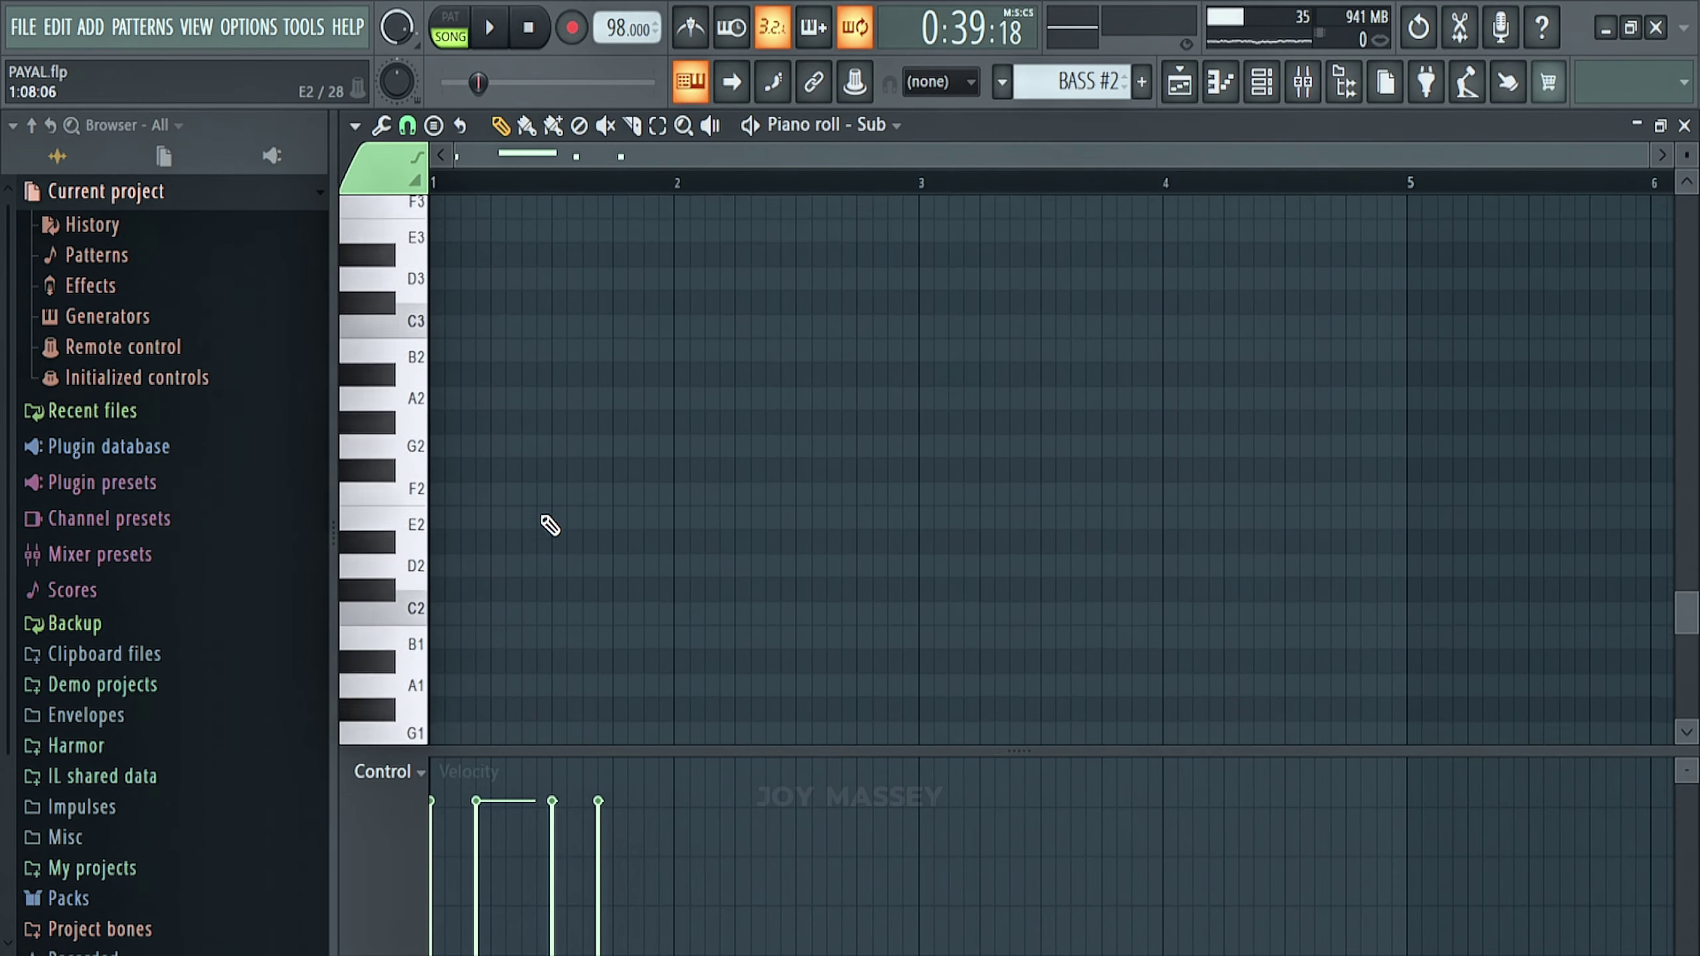
{"action": "key", "text": "space"}
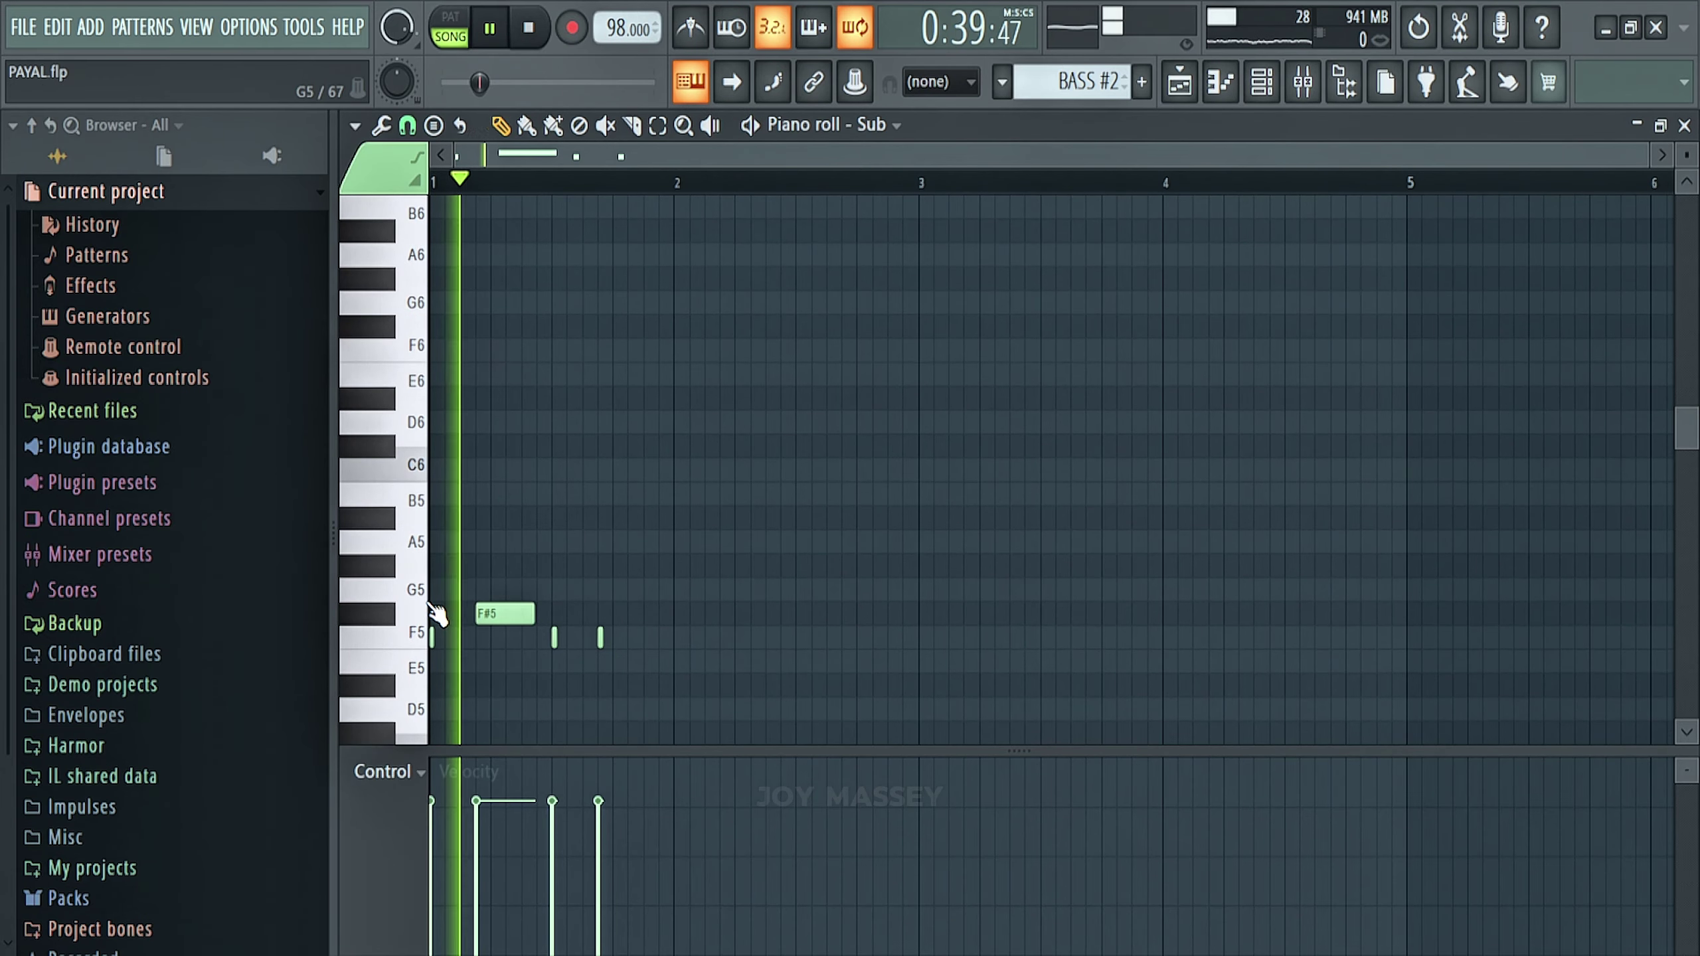
{"action": "left_click", "coordinate": [1686, 125]}
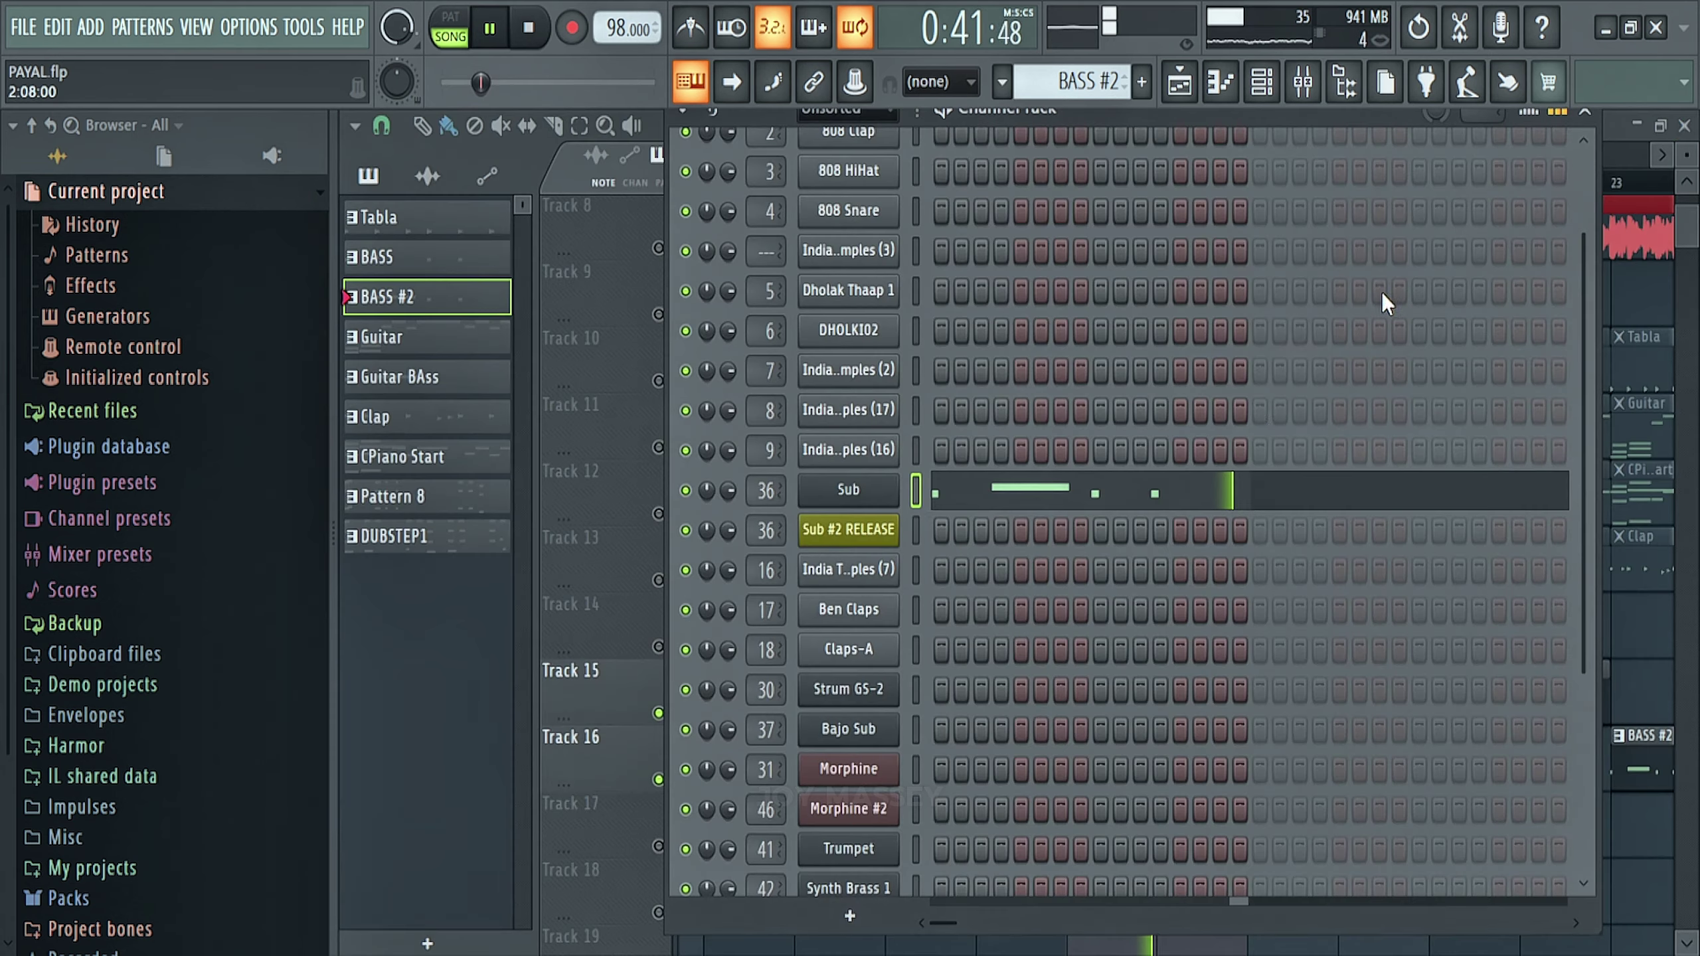
{"action": "left_click", "coordinate": [1599, 123]}
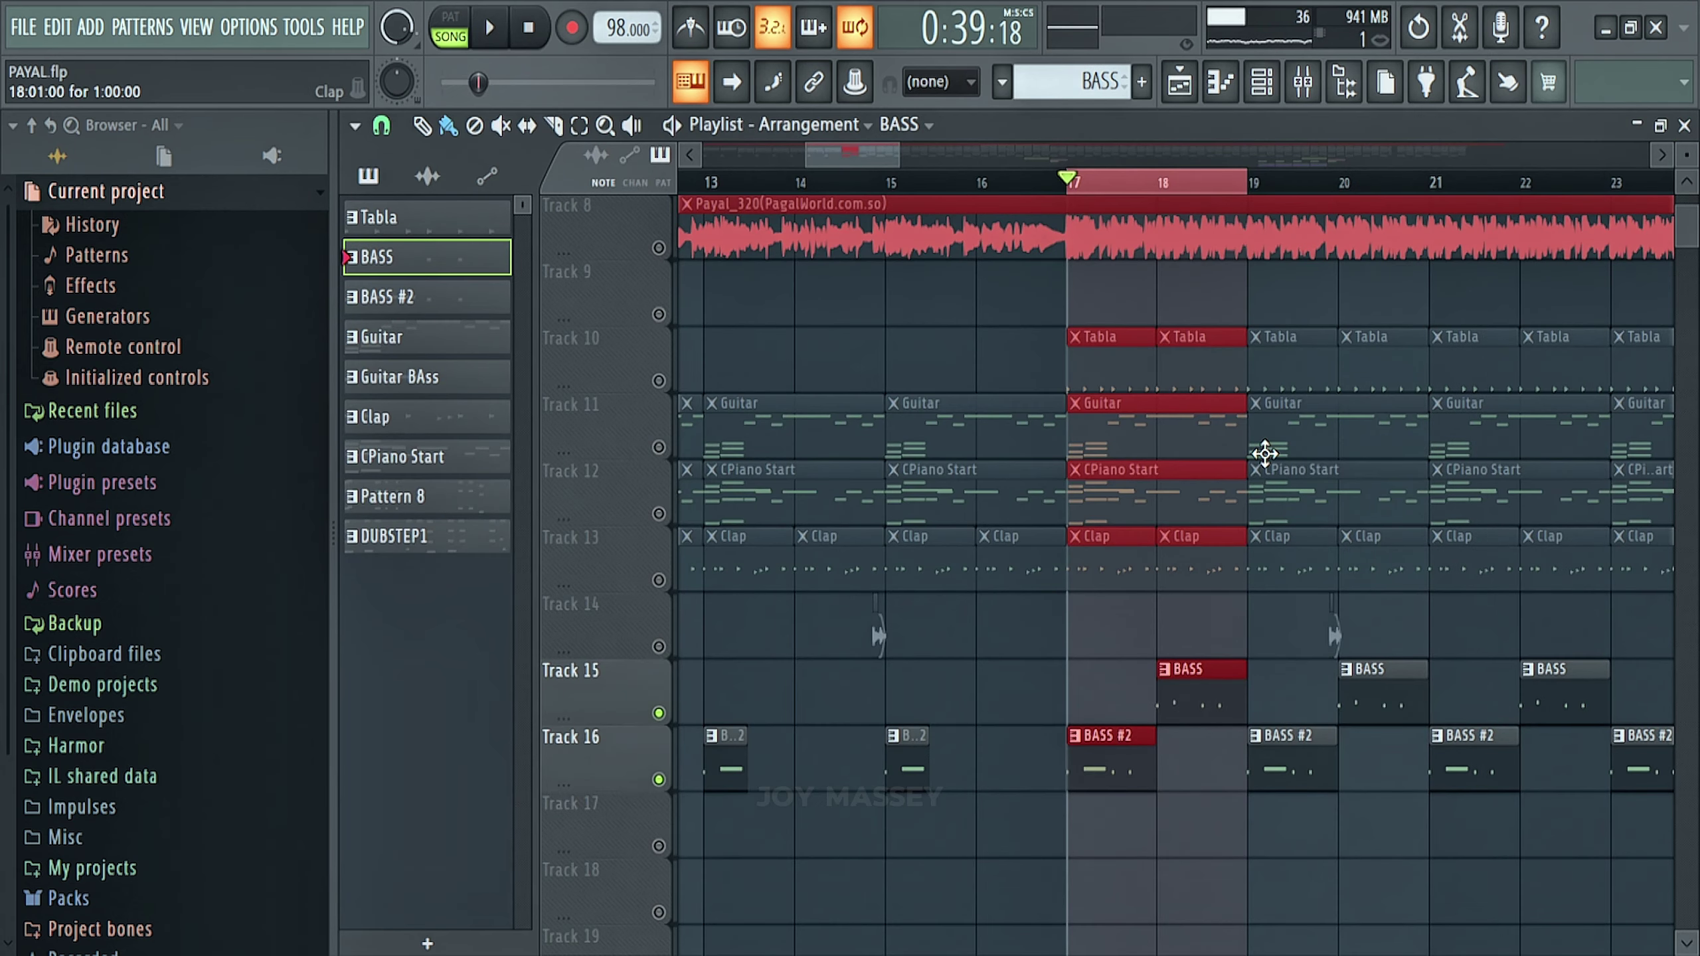
Step: Show the BASS pattern's Sub #2 RELEASE notes in the piano roll, play them back, and return to the playlist
{"action": "left_click", "coordinate": [1279, 79]}
{"action": "left_click", "coordinate": [962, 547]}
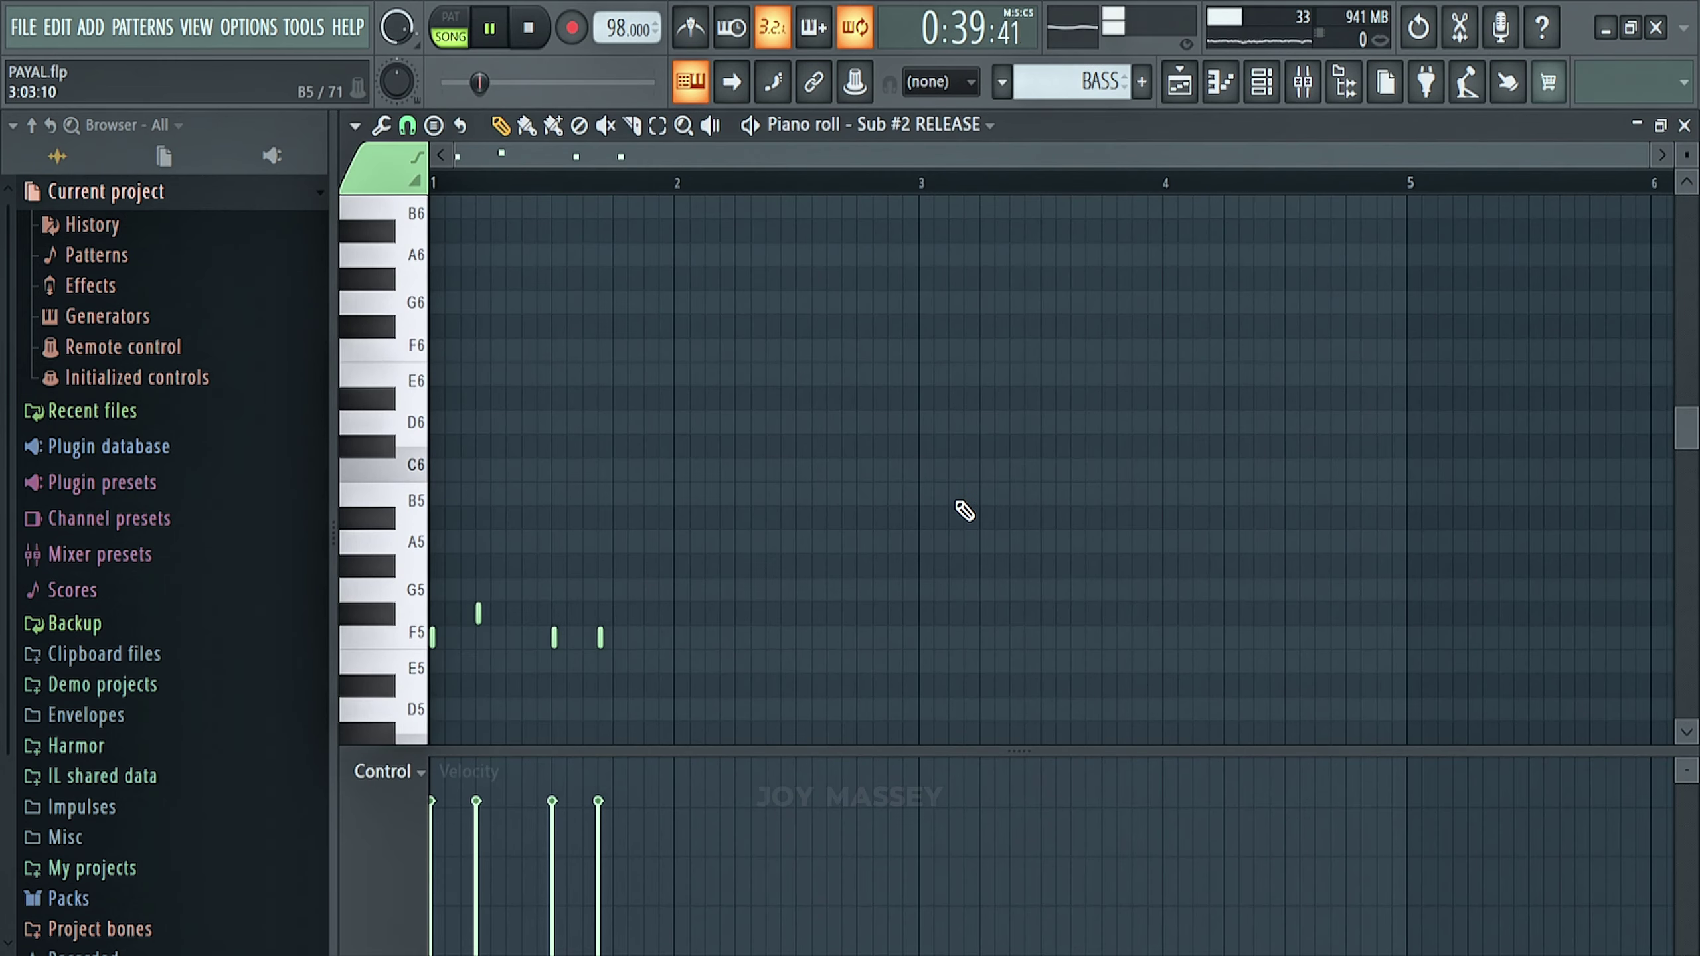
{"action": "scroll", "coordinate": [924, 482], "scroll_direction": "down", "scroll_amount": 3}
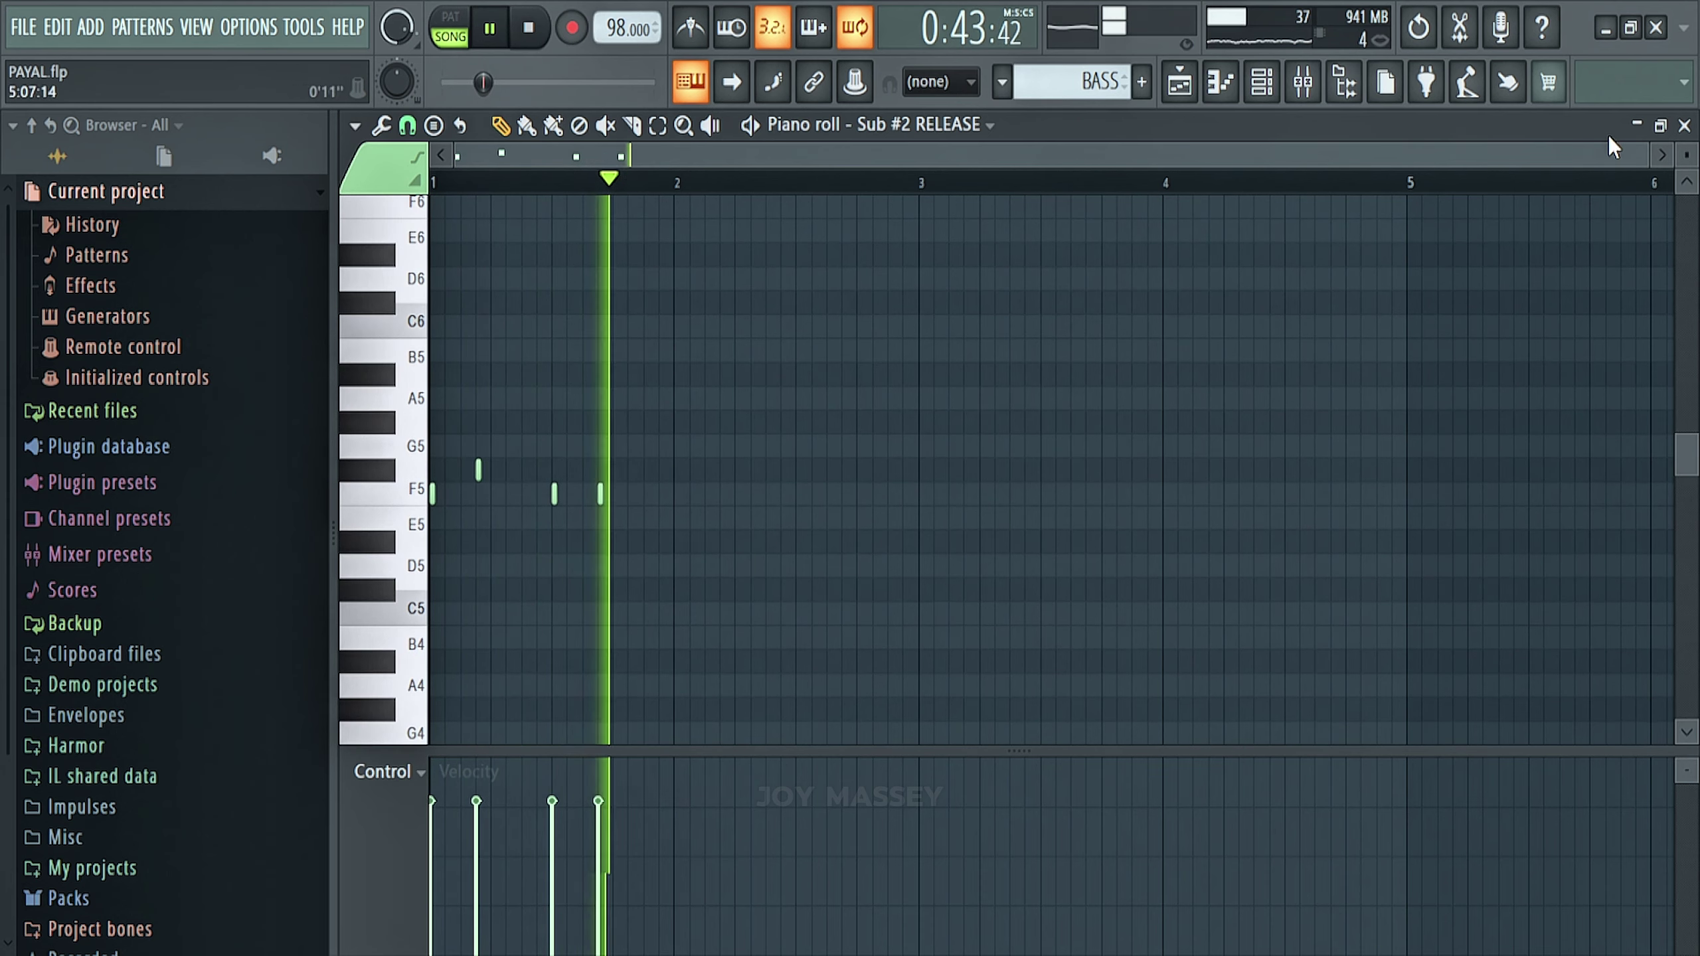
{"action": "key", "text": "space"}
{"action": "key", "text": "F5"}
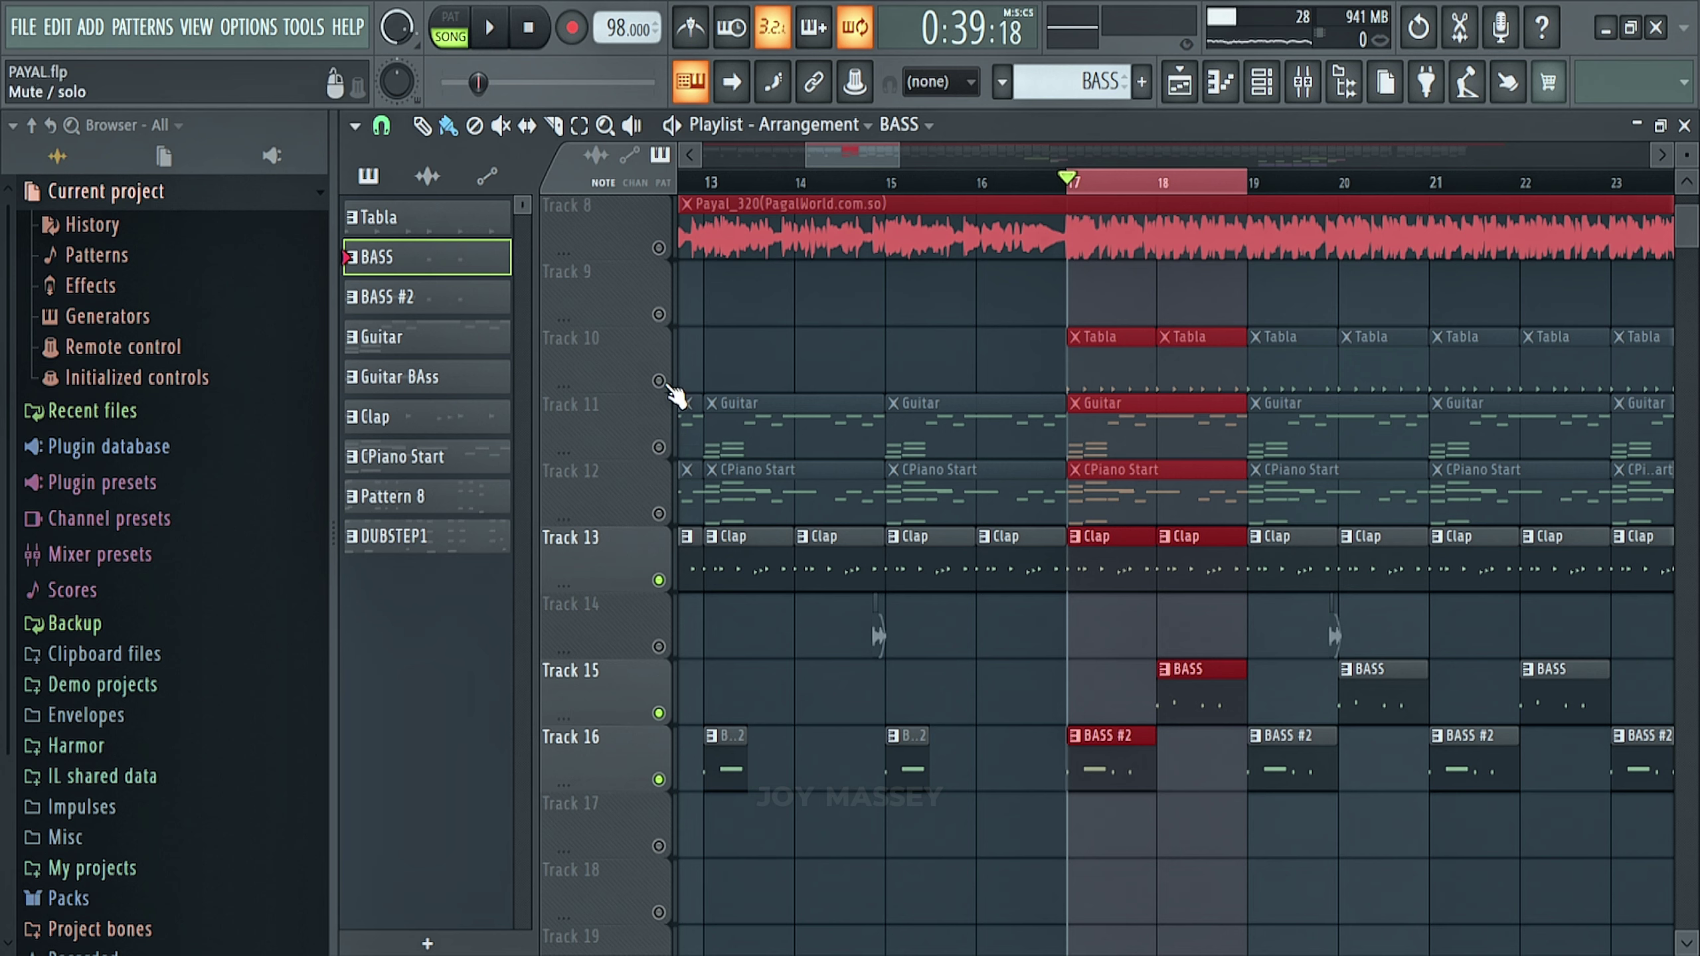
Step: Unmute the Tabla on Track 10 and play the selected bars 17 to 18 with the claps and bass
{"action": "left_click", "coordinate": [661, 382]}
{"action": "key", "text": "space"}
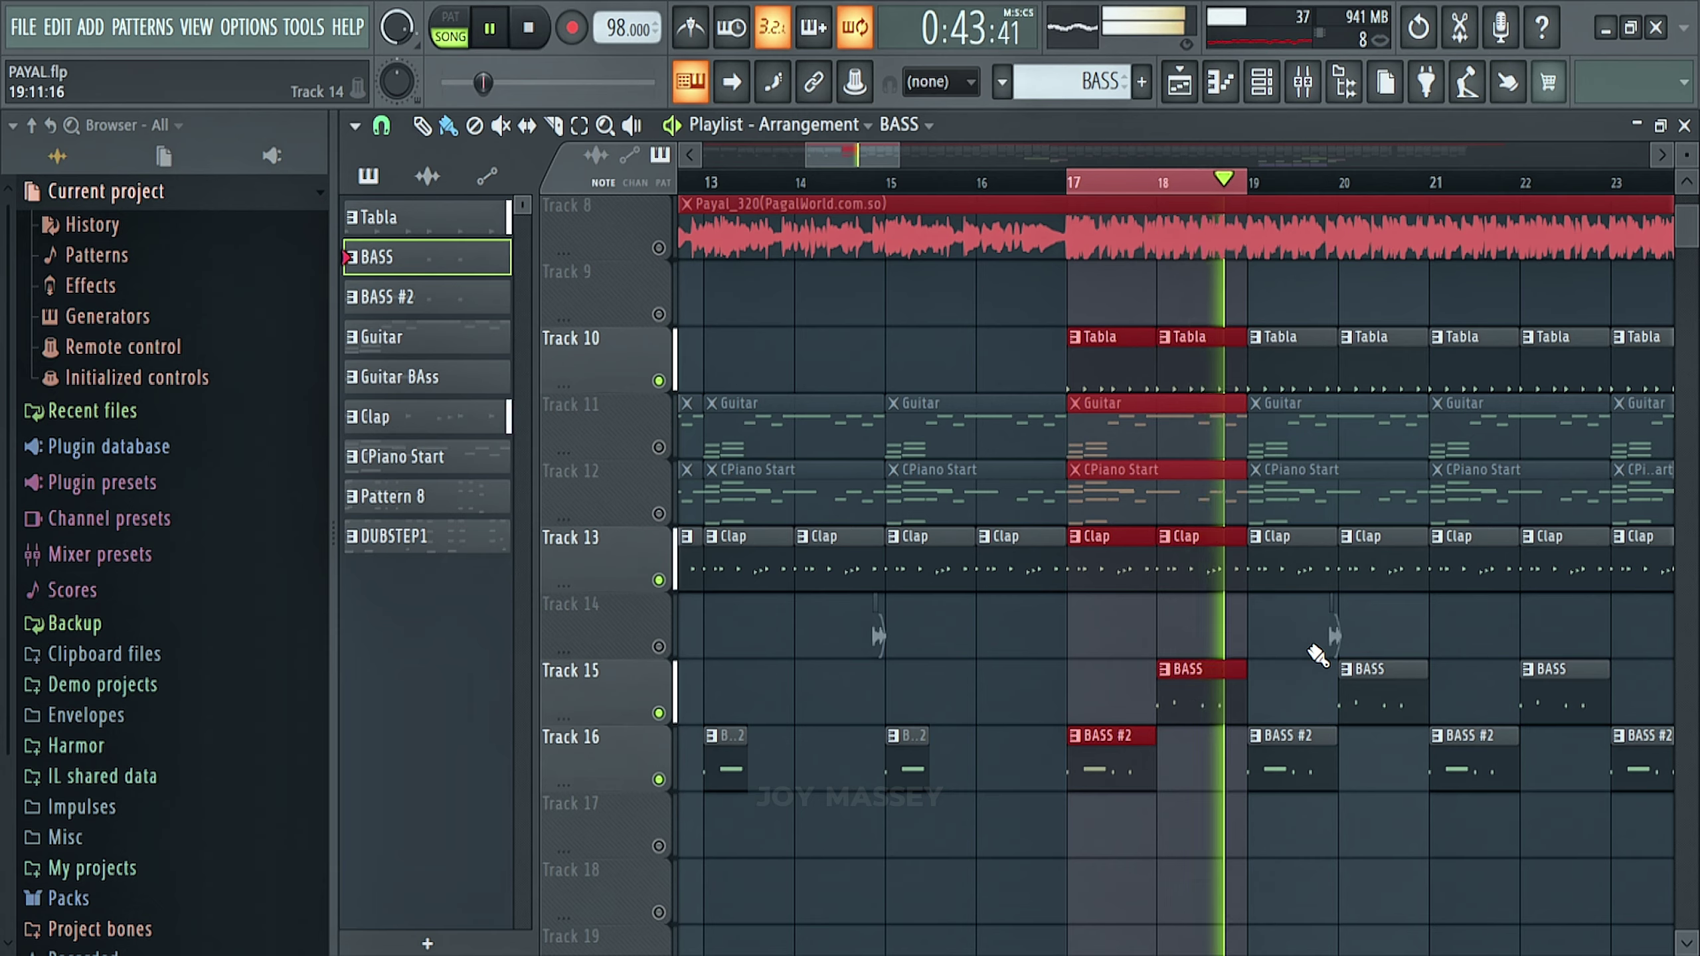
{"action": "left_click", "coordinate": [1203, 382]}
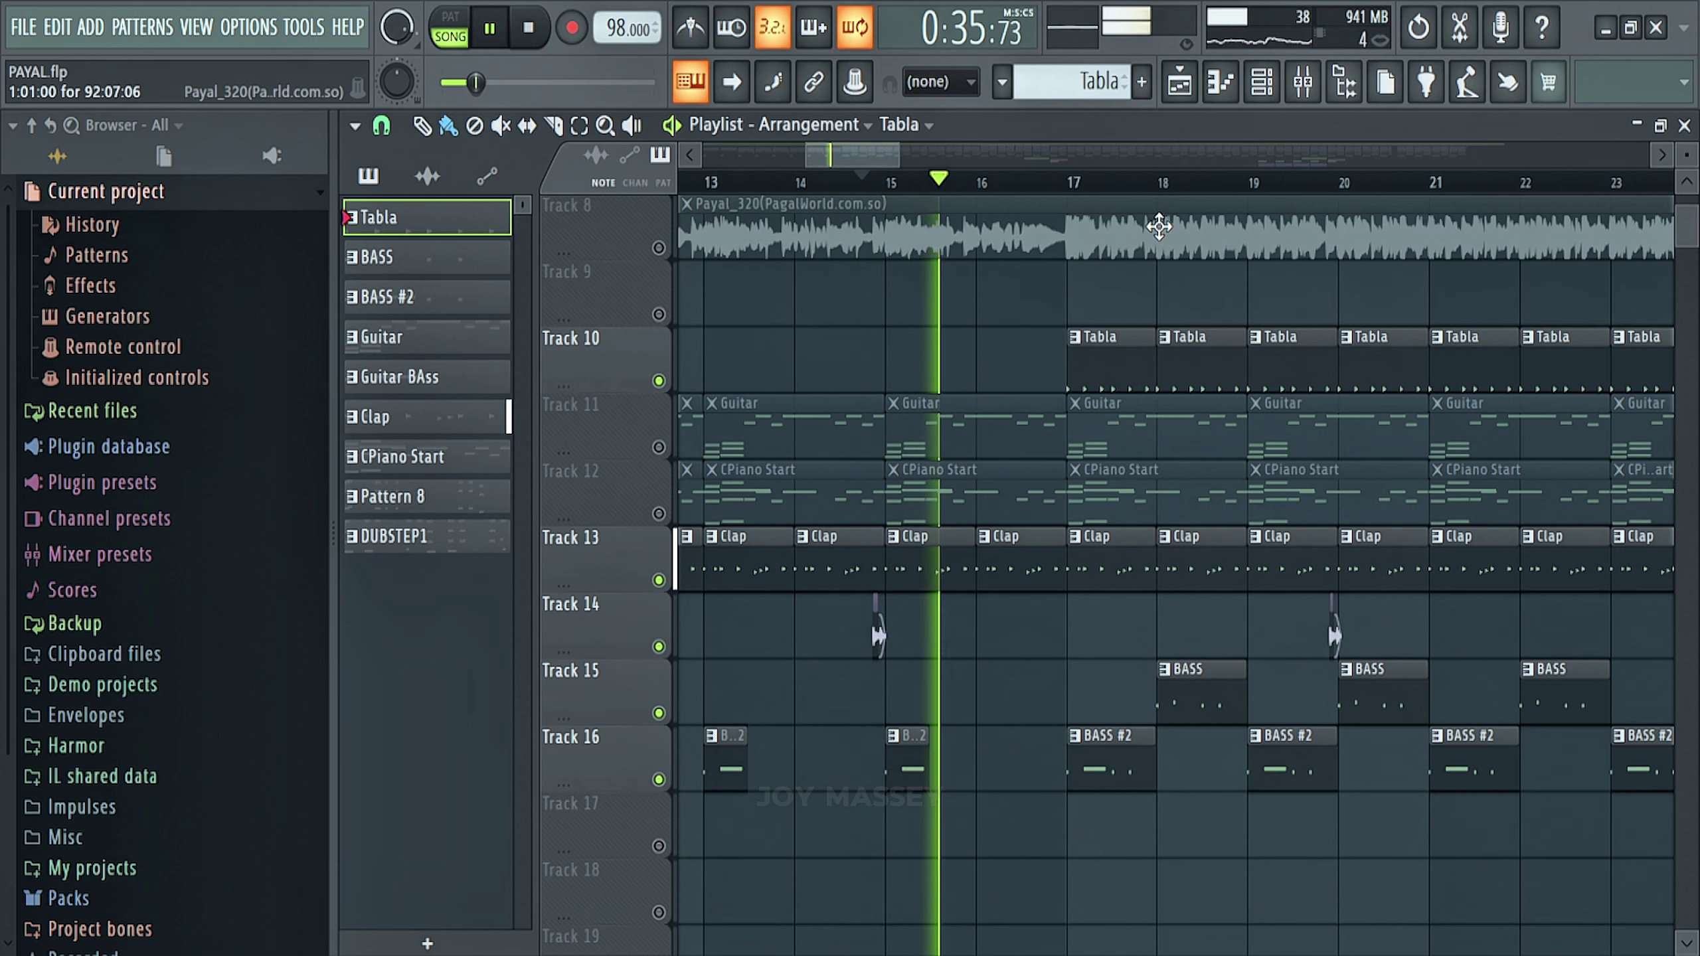
Step: Play the arrangement from bar 19 and again from bar 23 with Track 14 included, then stop playback
{"action": "left_click", "coordinate": [1258, 183]}
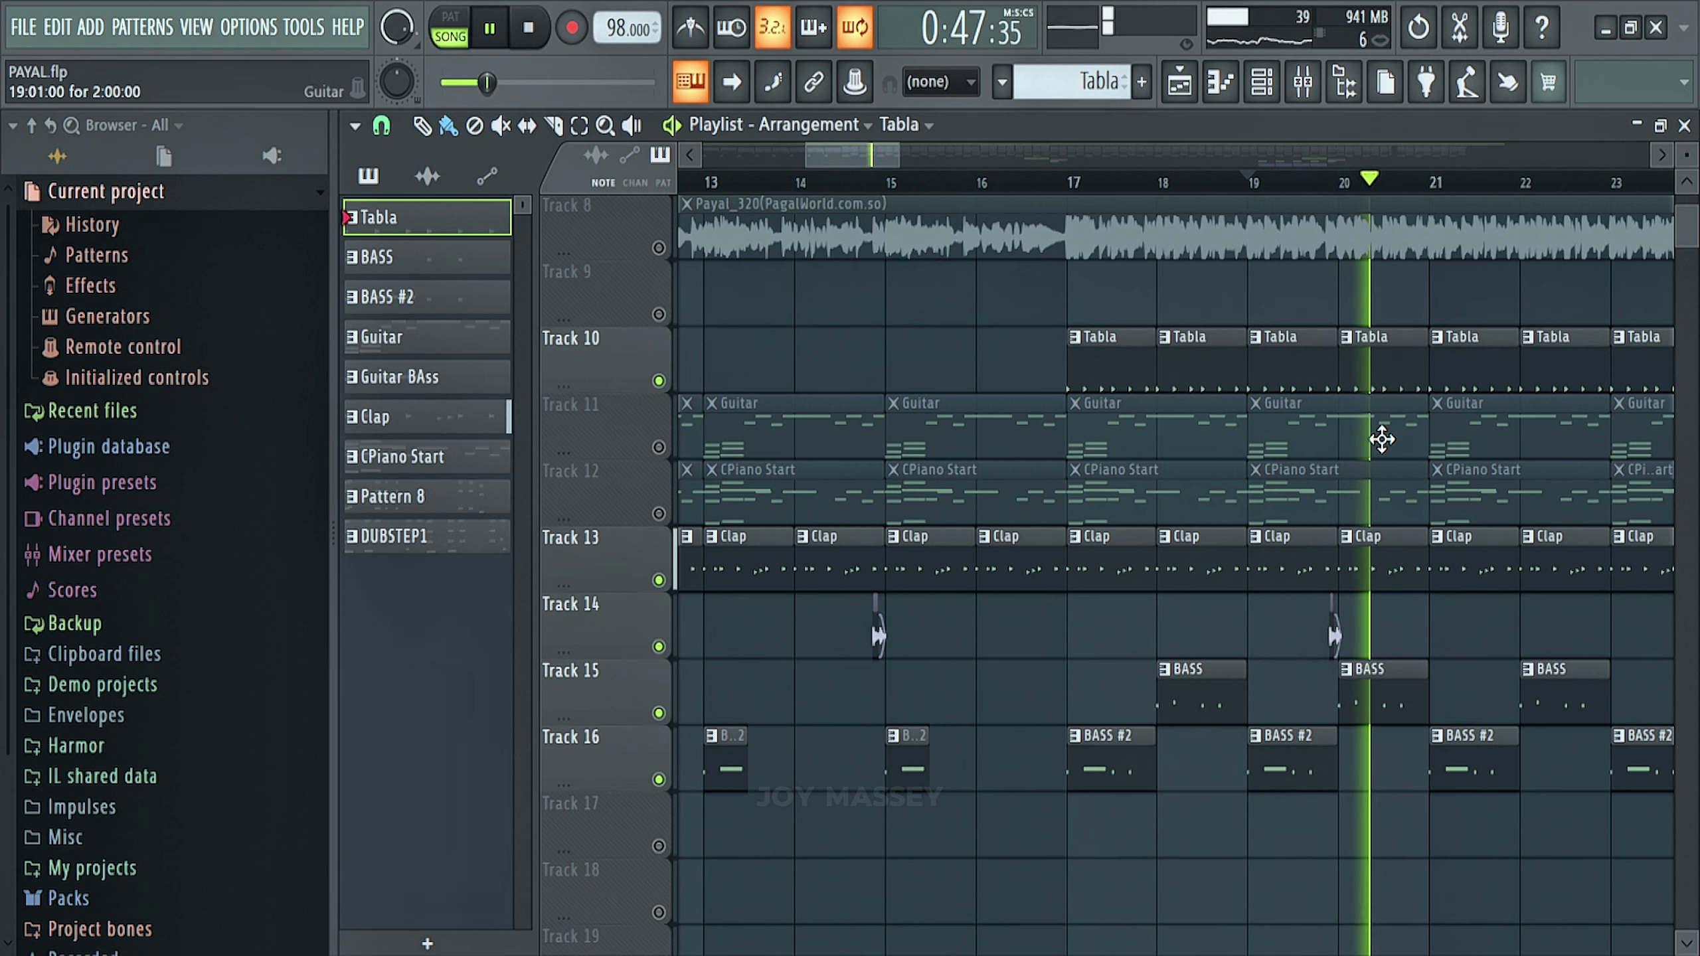
{"action": "left_click_drag", "start_coordinate": [873, 155], "coordinate": [900, 170]}
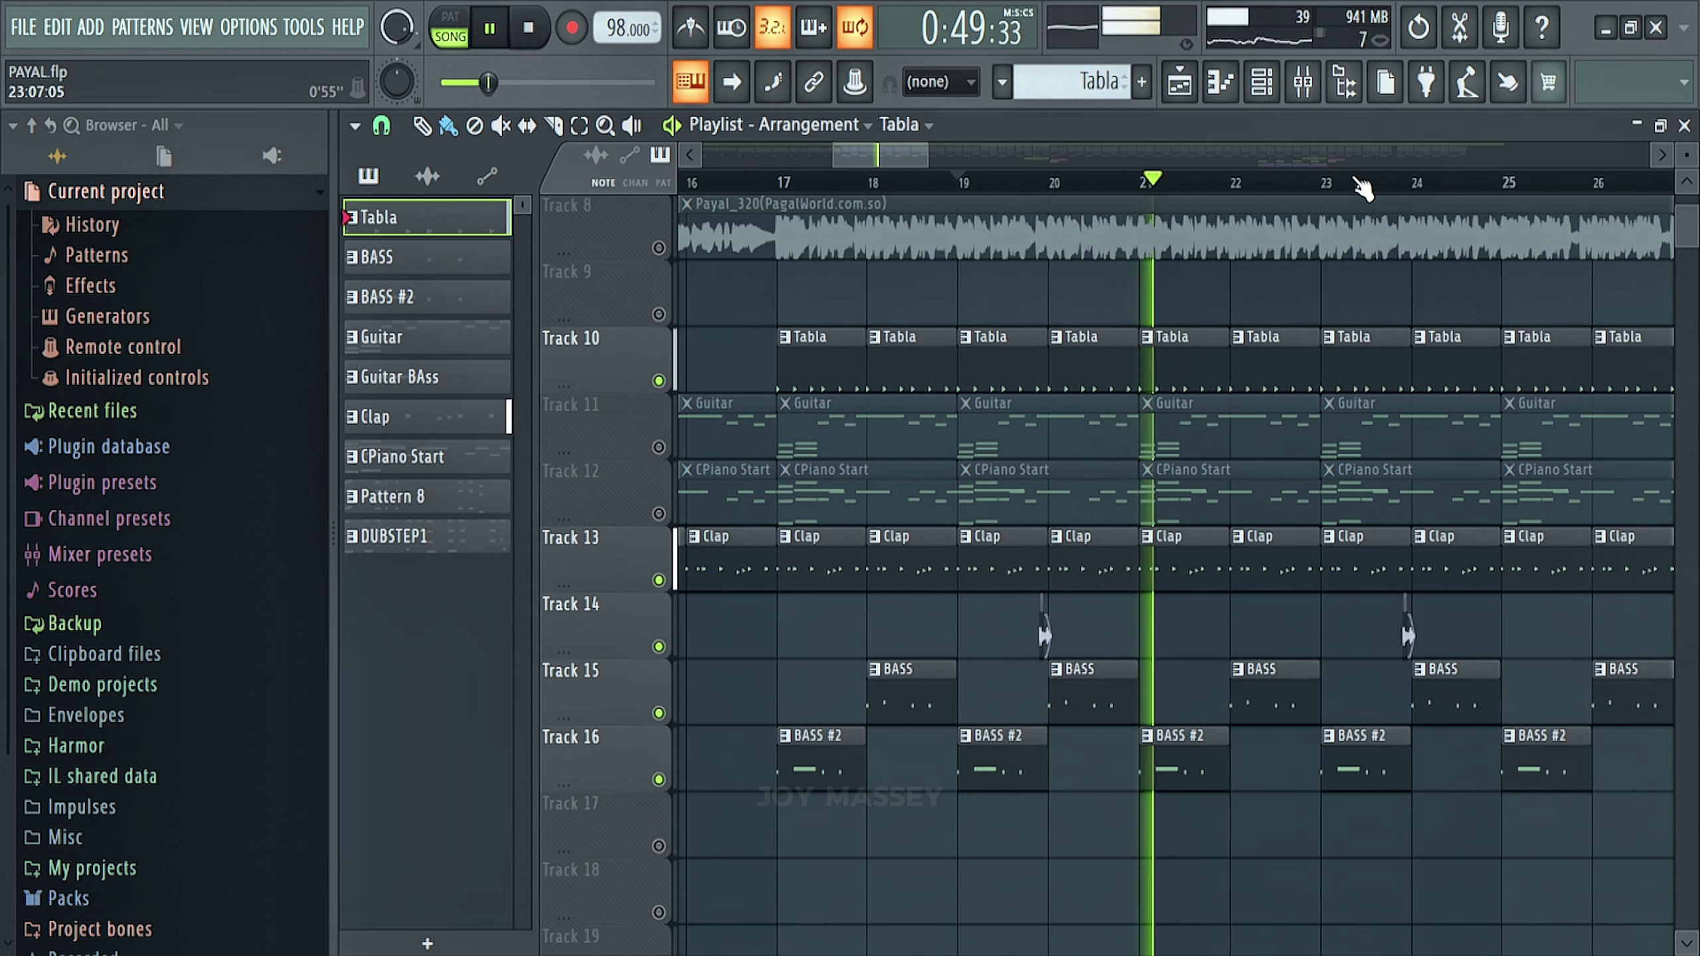
{"action": "left_click", "coordinate": [1313, 184]}
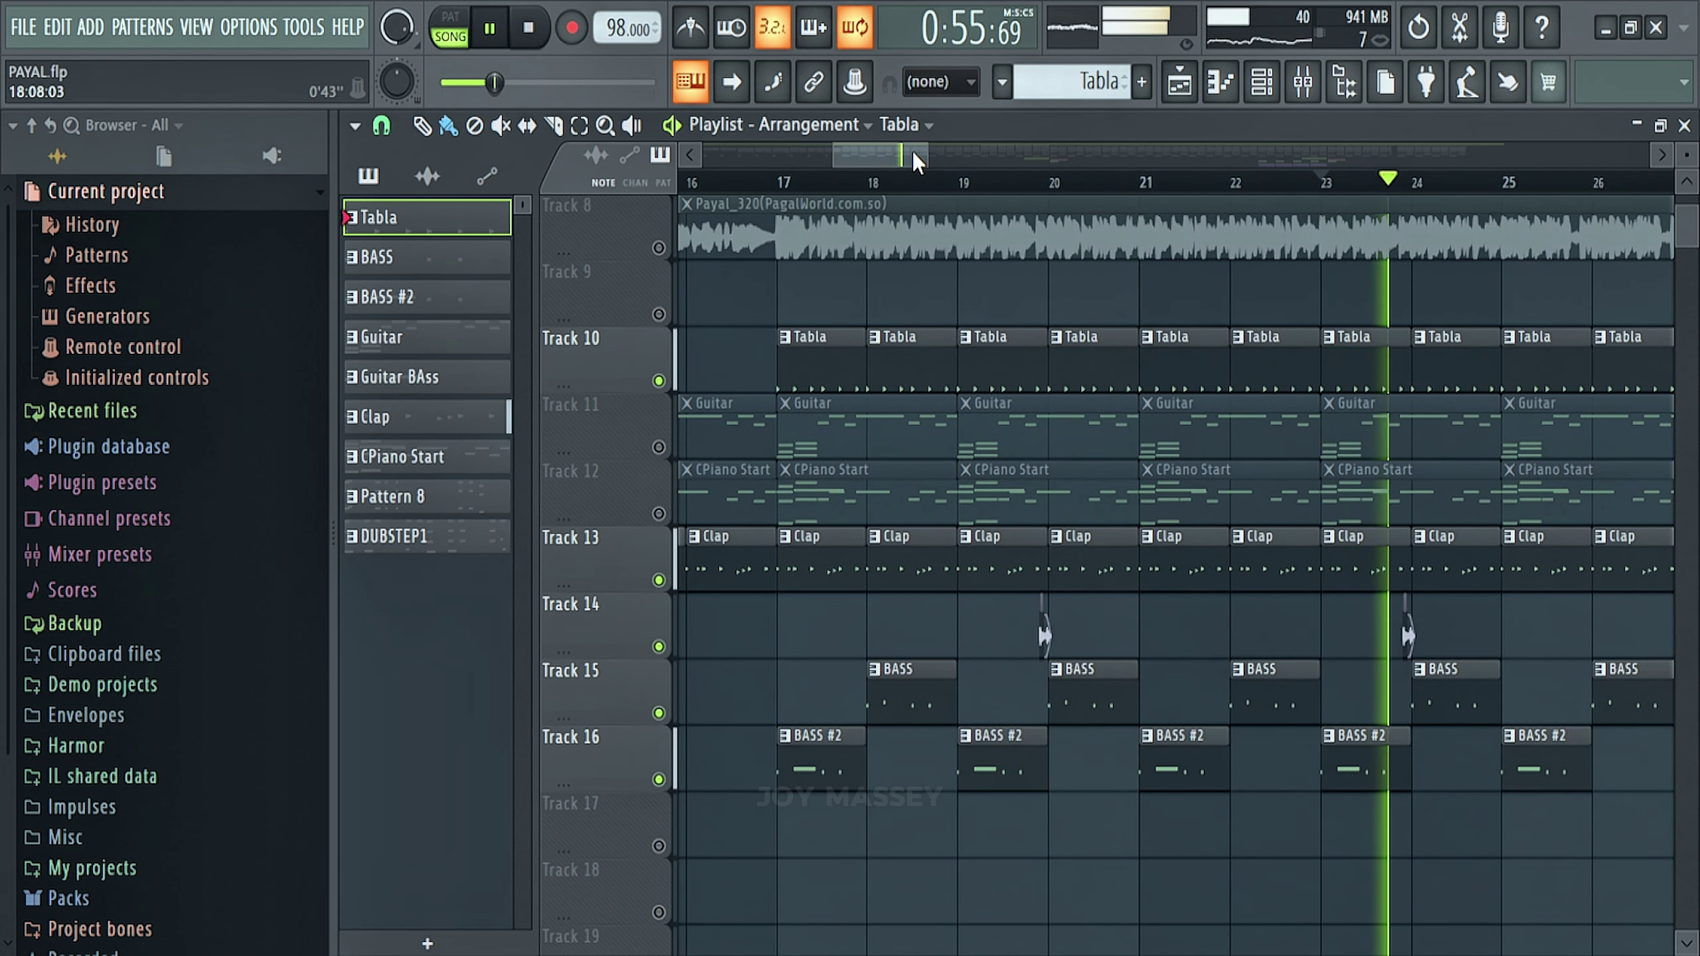
{"action": "key", "text": "space"}
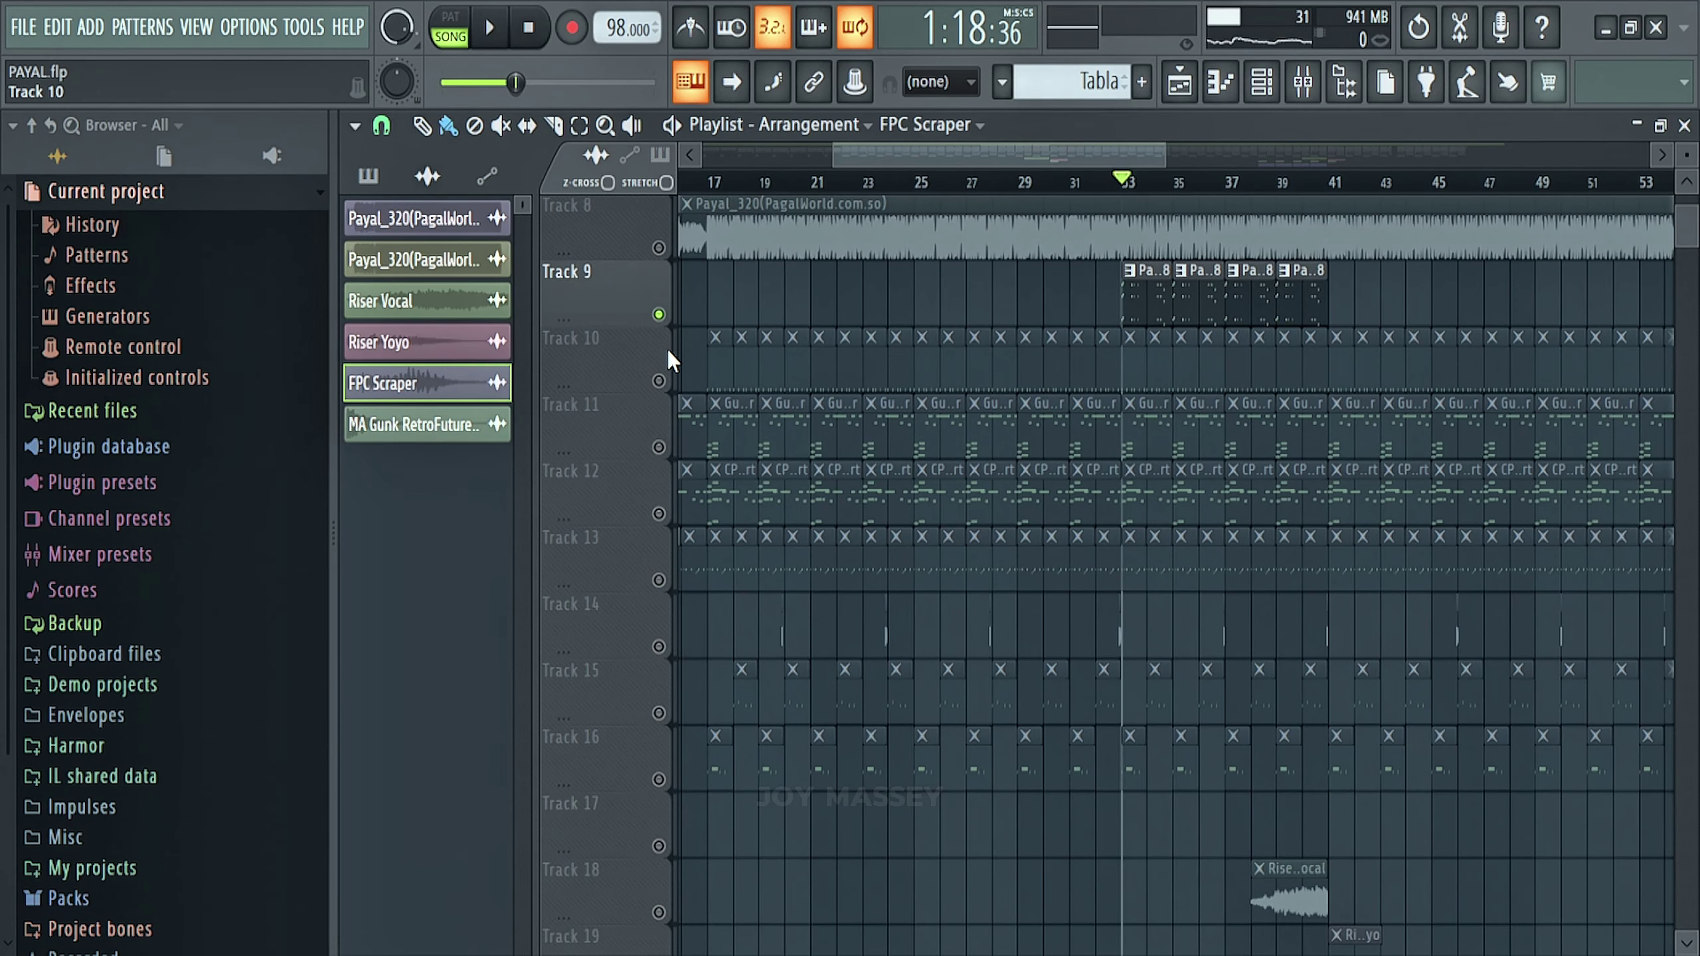
Step: Bring all playlist tracks back from solo, mute Track 8, and play the arrangement from bar 33
{"action": "left_click", "coordinate": [659, 315], "text": "ctrl"}
{"action": "left_click", "coordinate": [659, 248]}
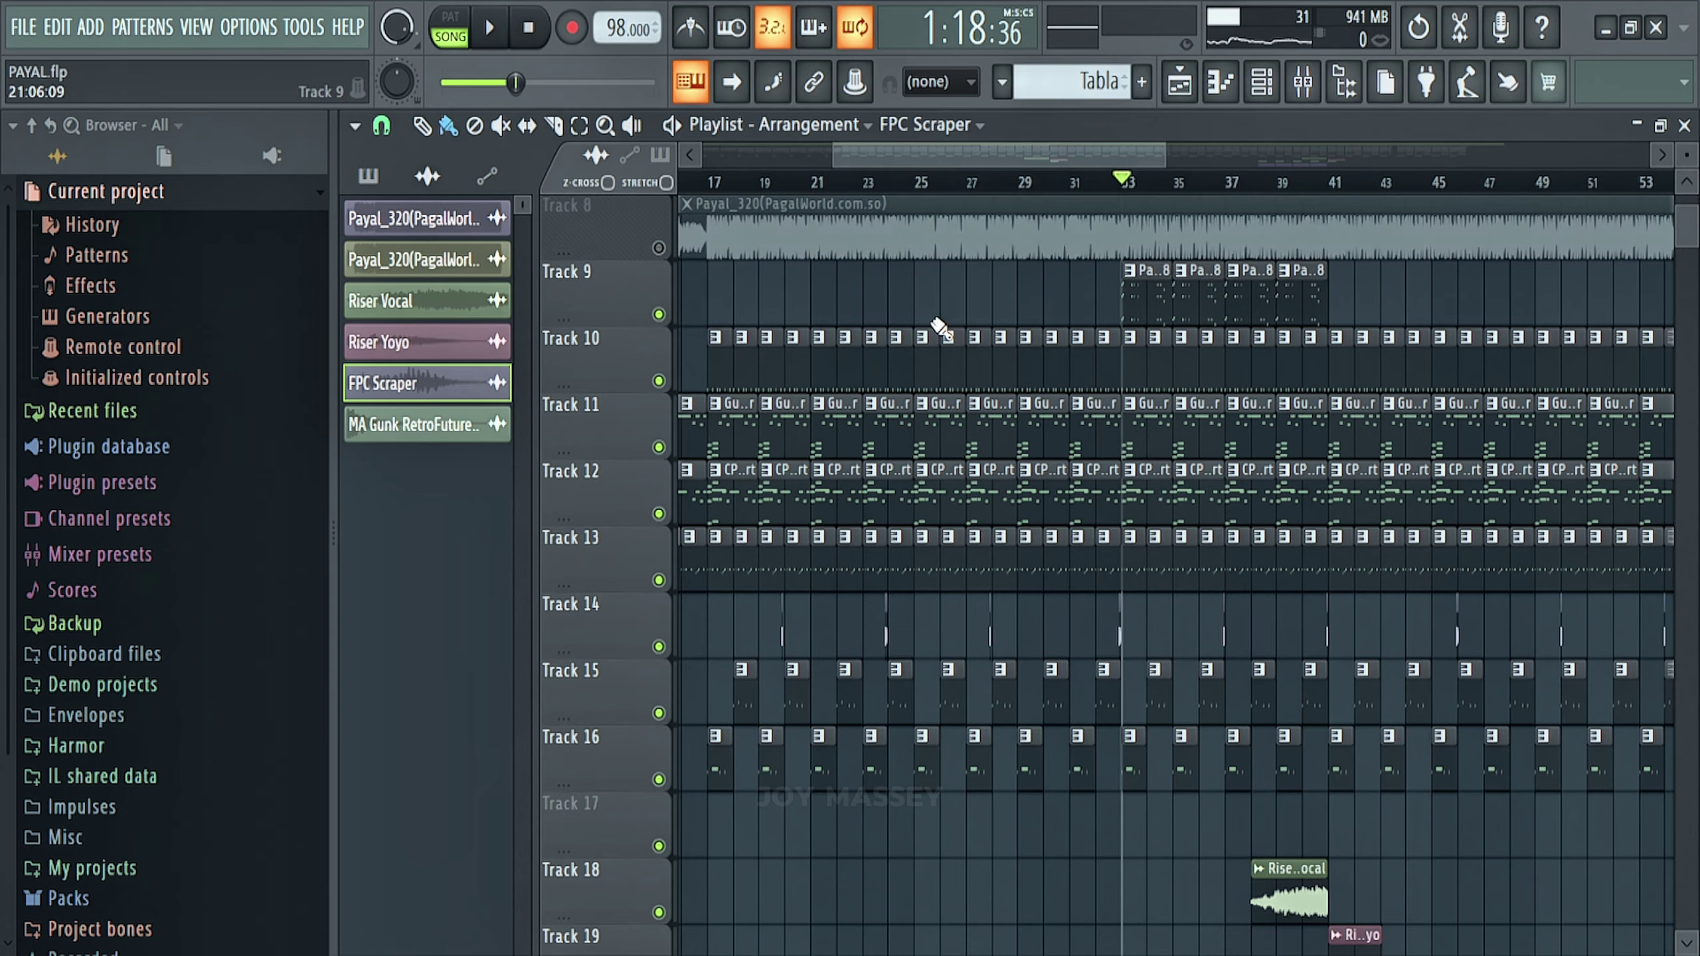
{"action": "scroll", "coordinate": [1123, 380], "scroll_direction": "up", "scroll_amount": 5, "text": "ctrl"}
{"action": "key", "text": "space"}
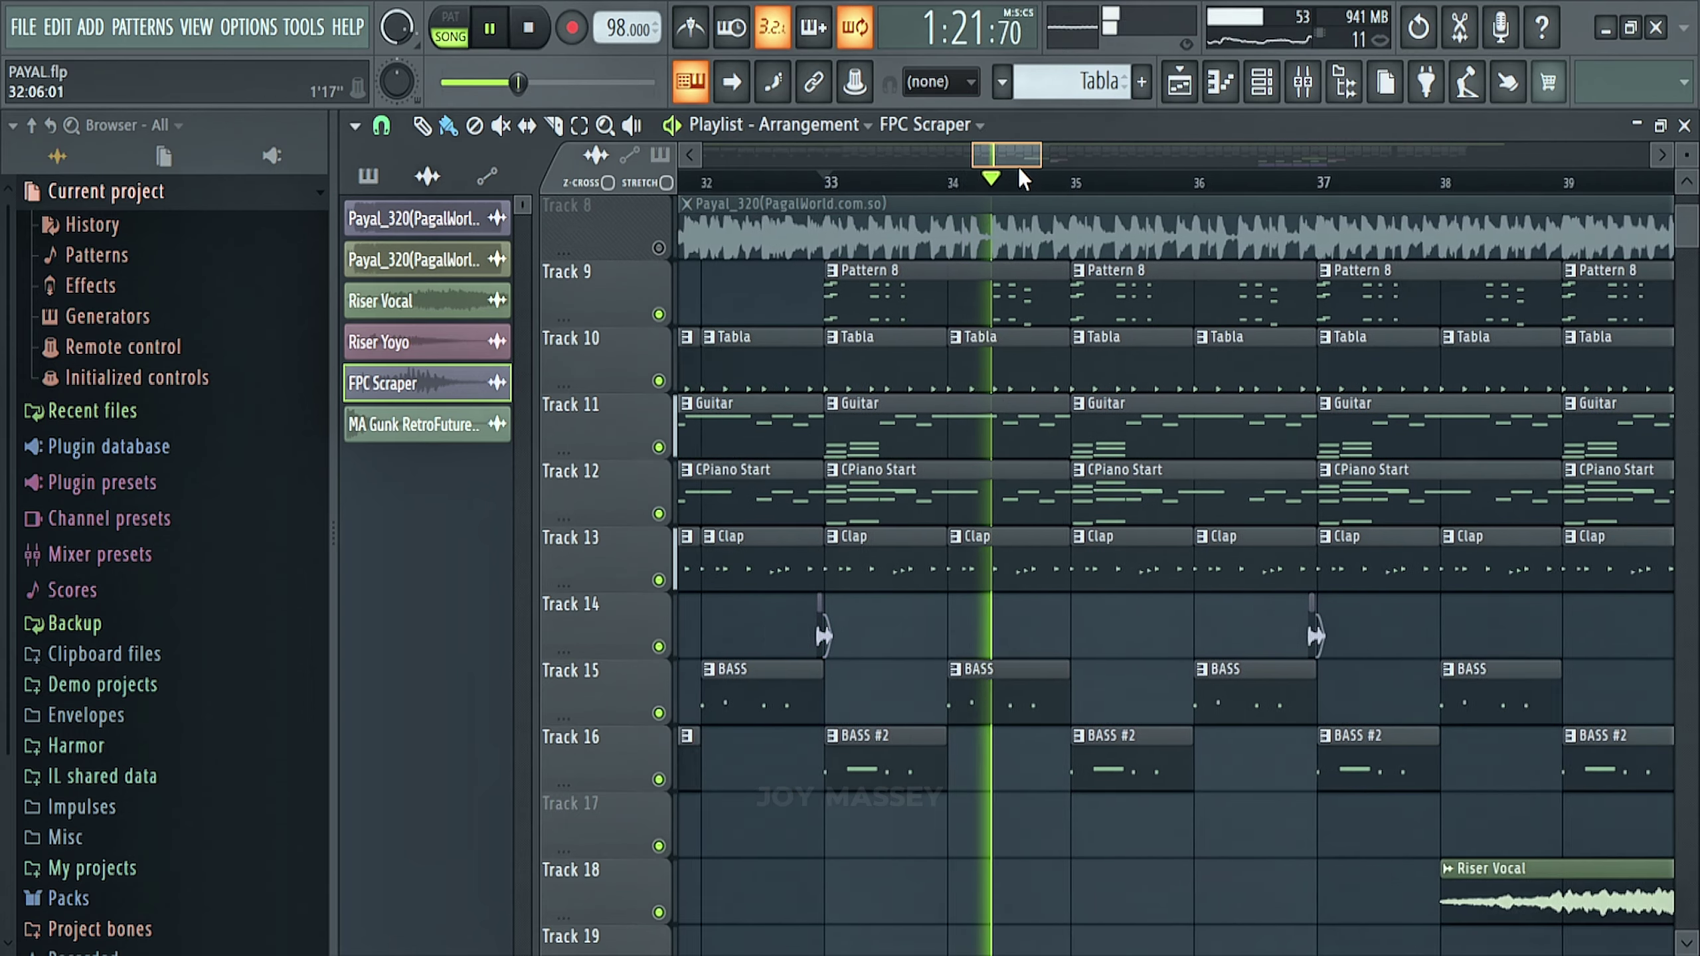
{"action": "left_click_drag", "start_coordinate": [1019, 167], "coordinate": [1098, 167]}
{"action": "key", "text": "space"}
Step: Show the channels of Pattern 8 from Track 9 and play only its Trumpet channel
{"action": "double_click", "coordinate": [930, 303]}
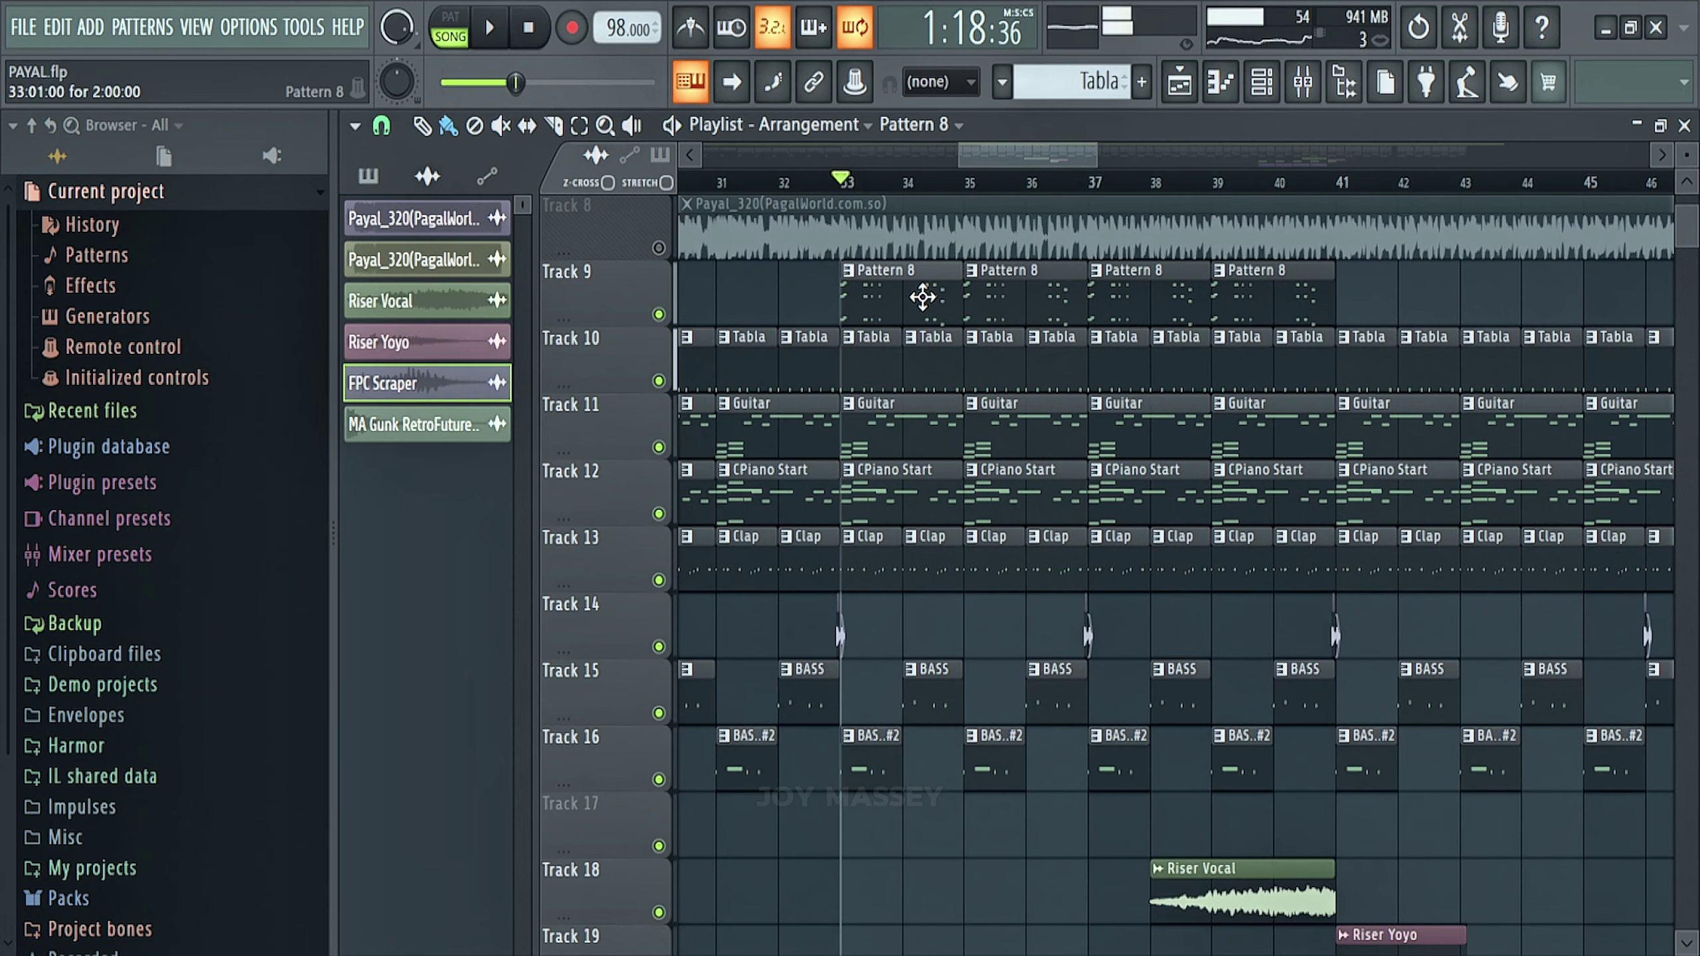
{"action": "scroll", "coordinate": [1049, 390], "scroll_direction": "down", "scroll_amount": 5}
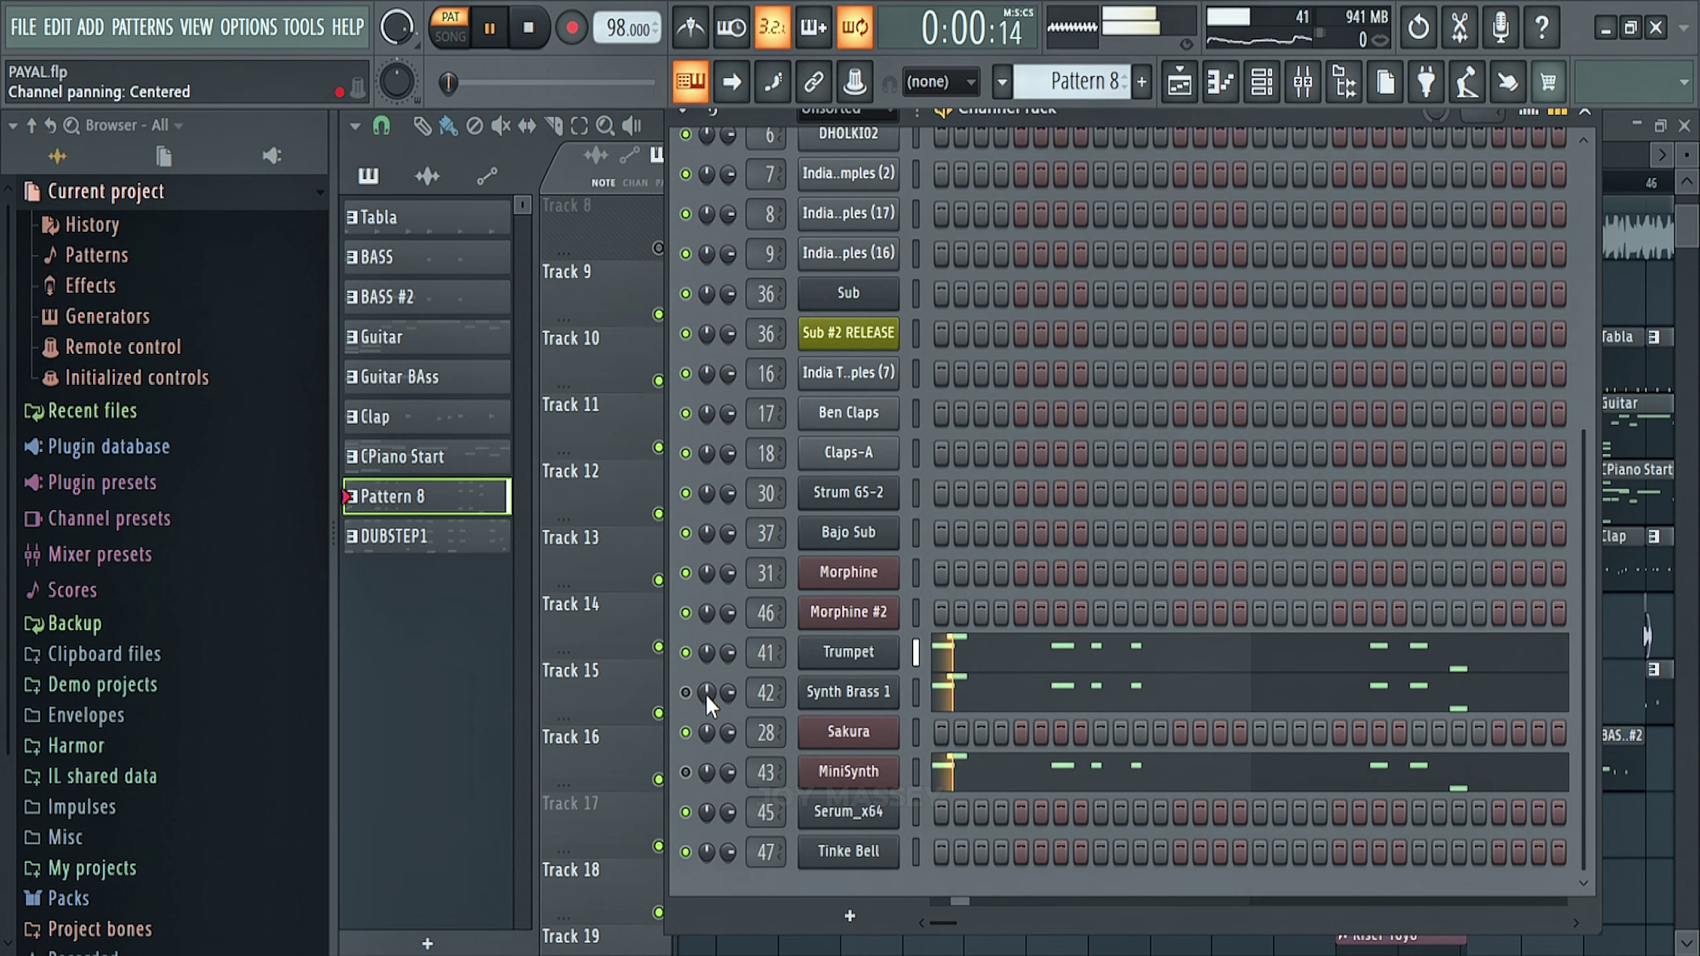
{"action": "key", "text": "space"}
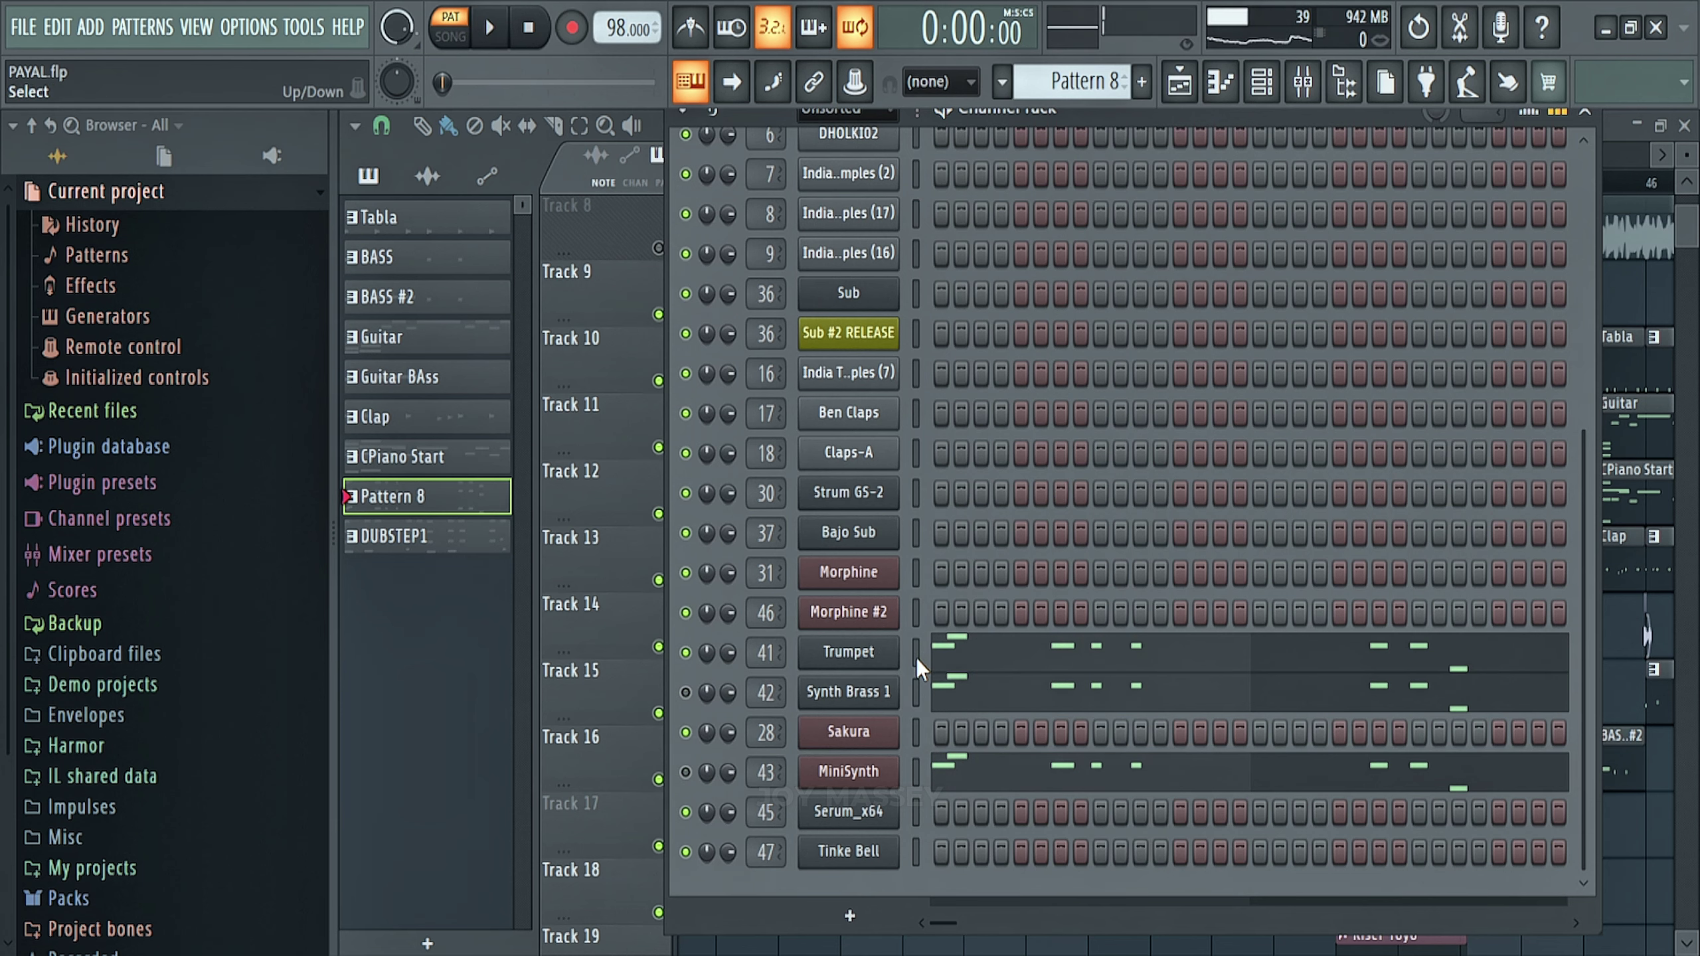
Step: Show Pattern 8's Trumpet notes in the piano roll, play them back, and return to the channel list
{"action": "left_click", "coordinate": [969, 653]}
{"action": "scroll", "coordinate": [1175, 351], "scroll_direction": "up", "scroll_amount": 5}
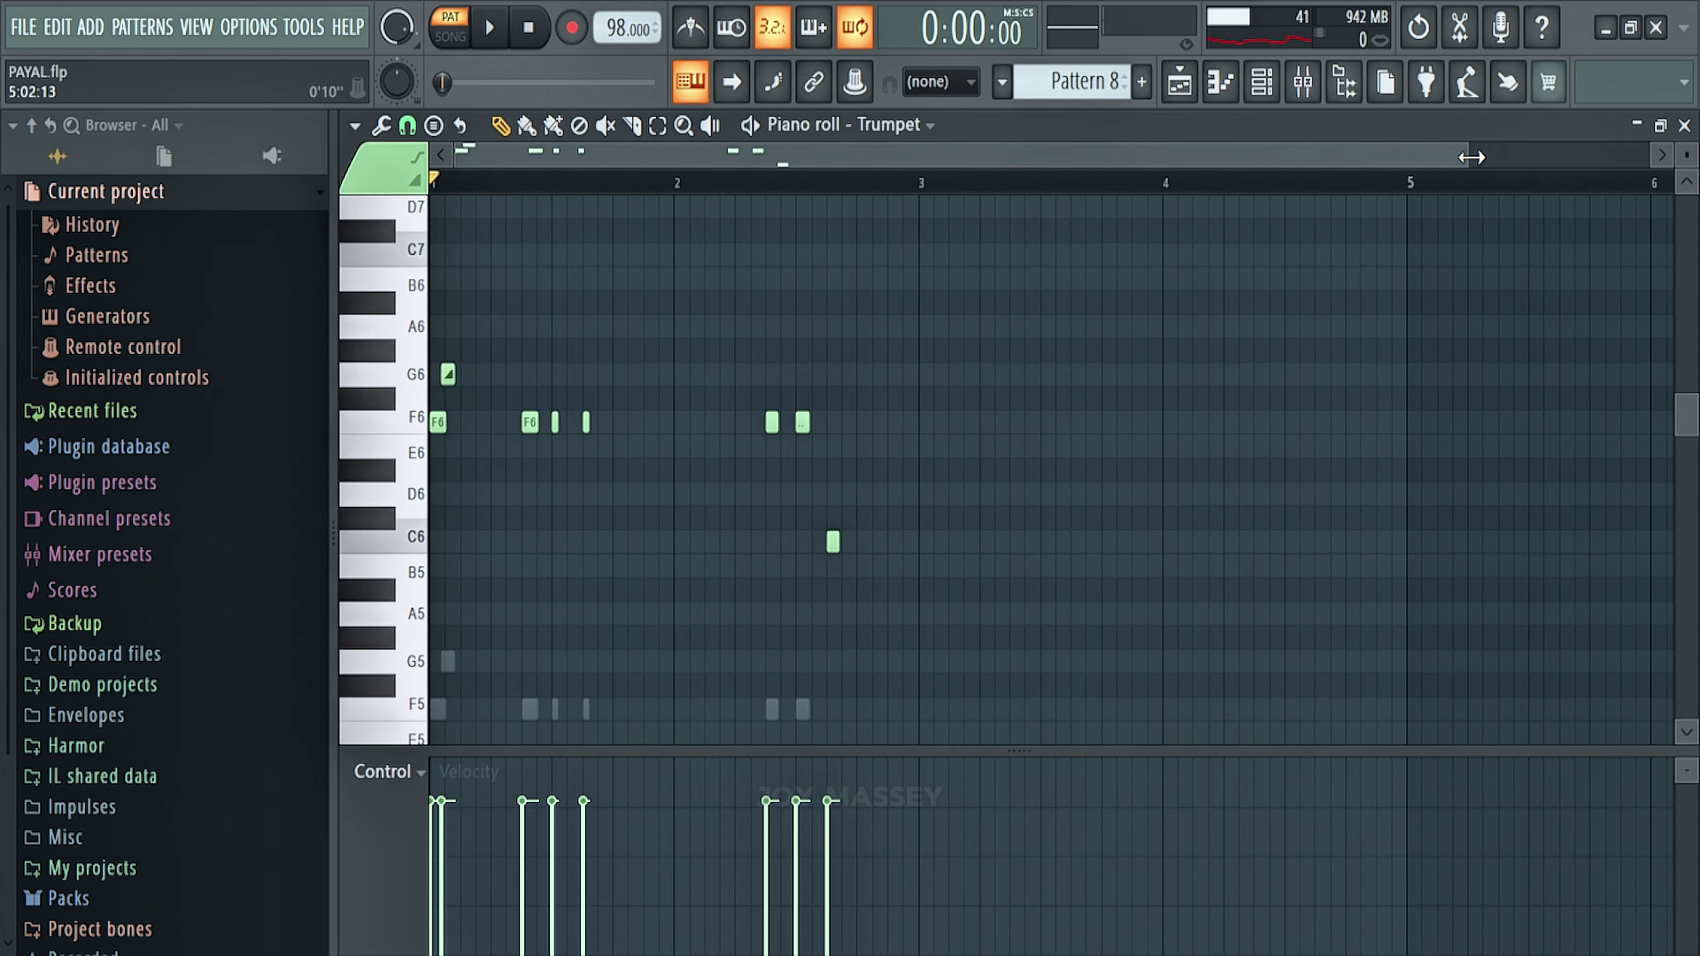
{"action": "left_click_drag", "start_coordinate": [1471, 157], "coordinate": [1162, 156]}
{"action": "key", "text": "space"}
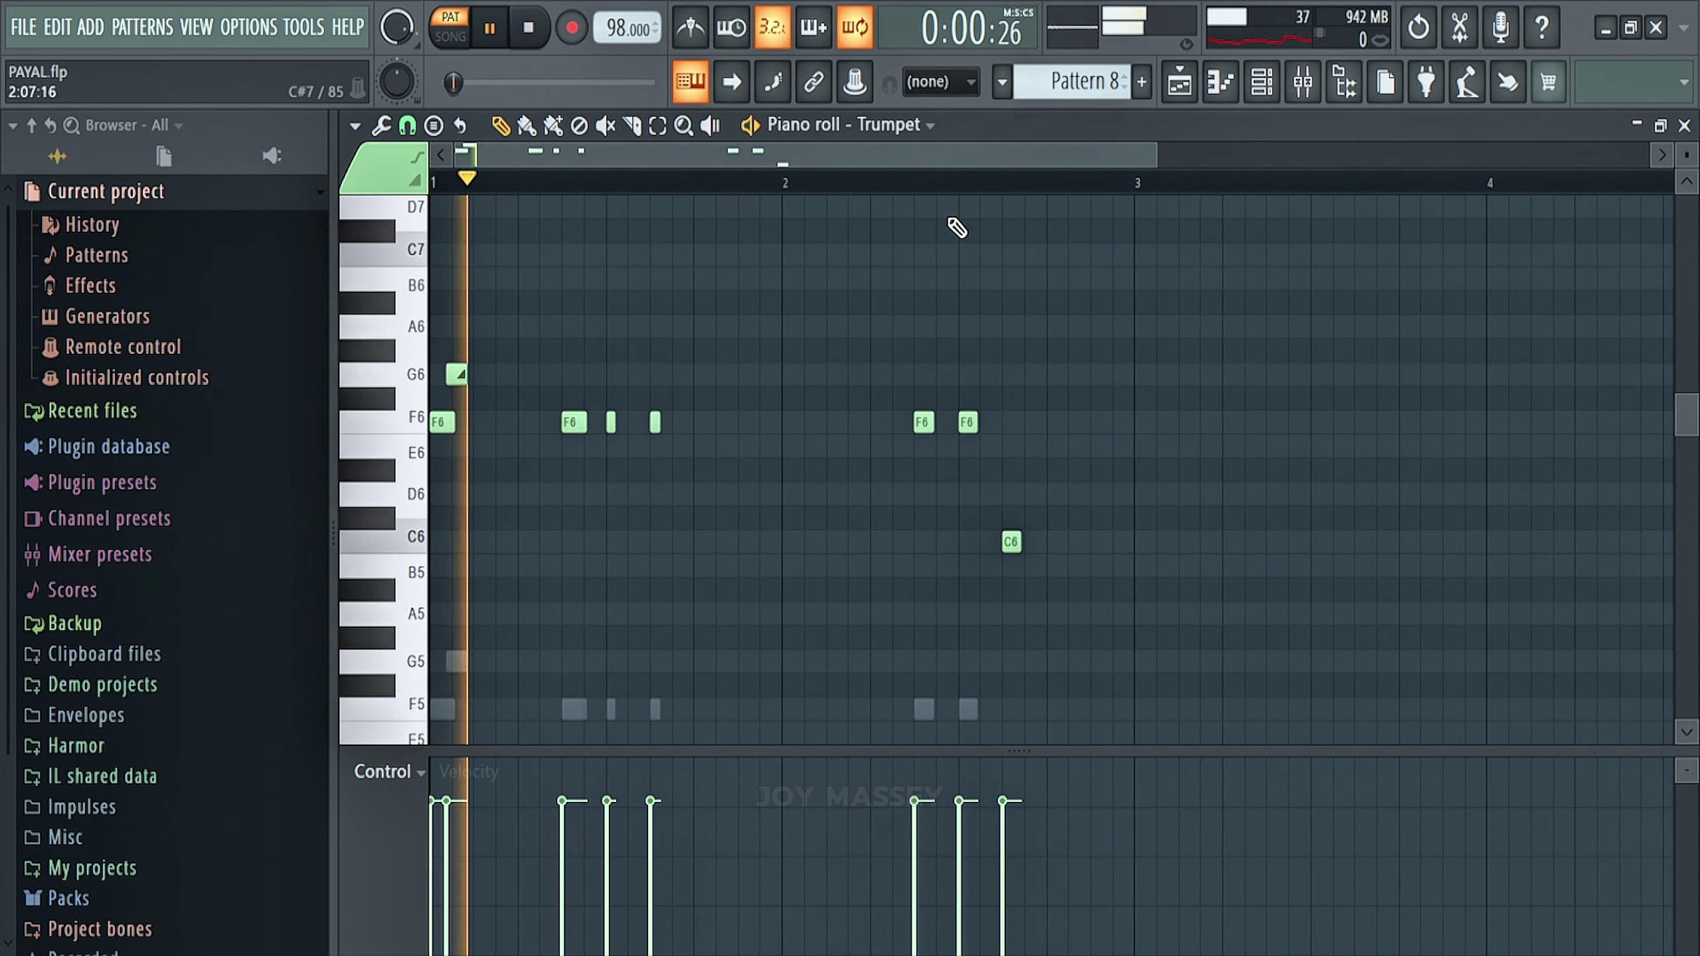
{"action": "key", "text": "space"}
{"action": "left_click", "coordinate": [1685, 126]}
Step: Inspect the FLEX presets used by Pattern 8's Trumpet and Synth Brass 1 channels
{"action": "left_click", "coordinate": [857, 656]}
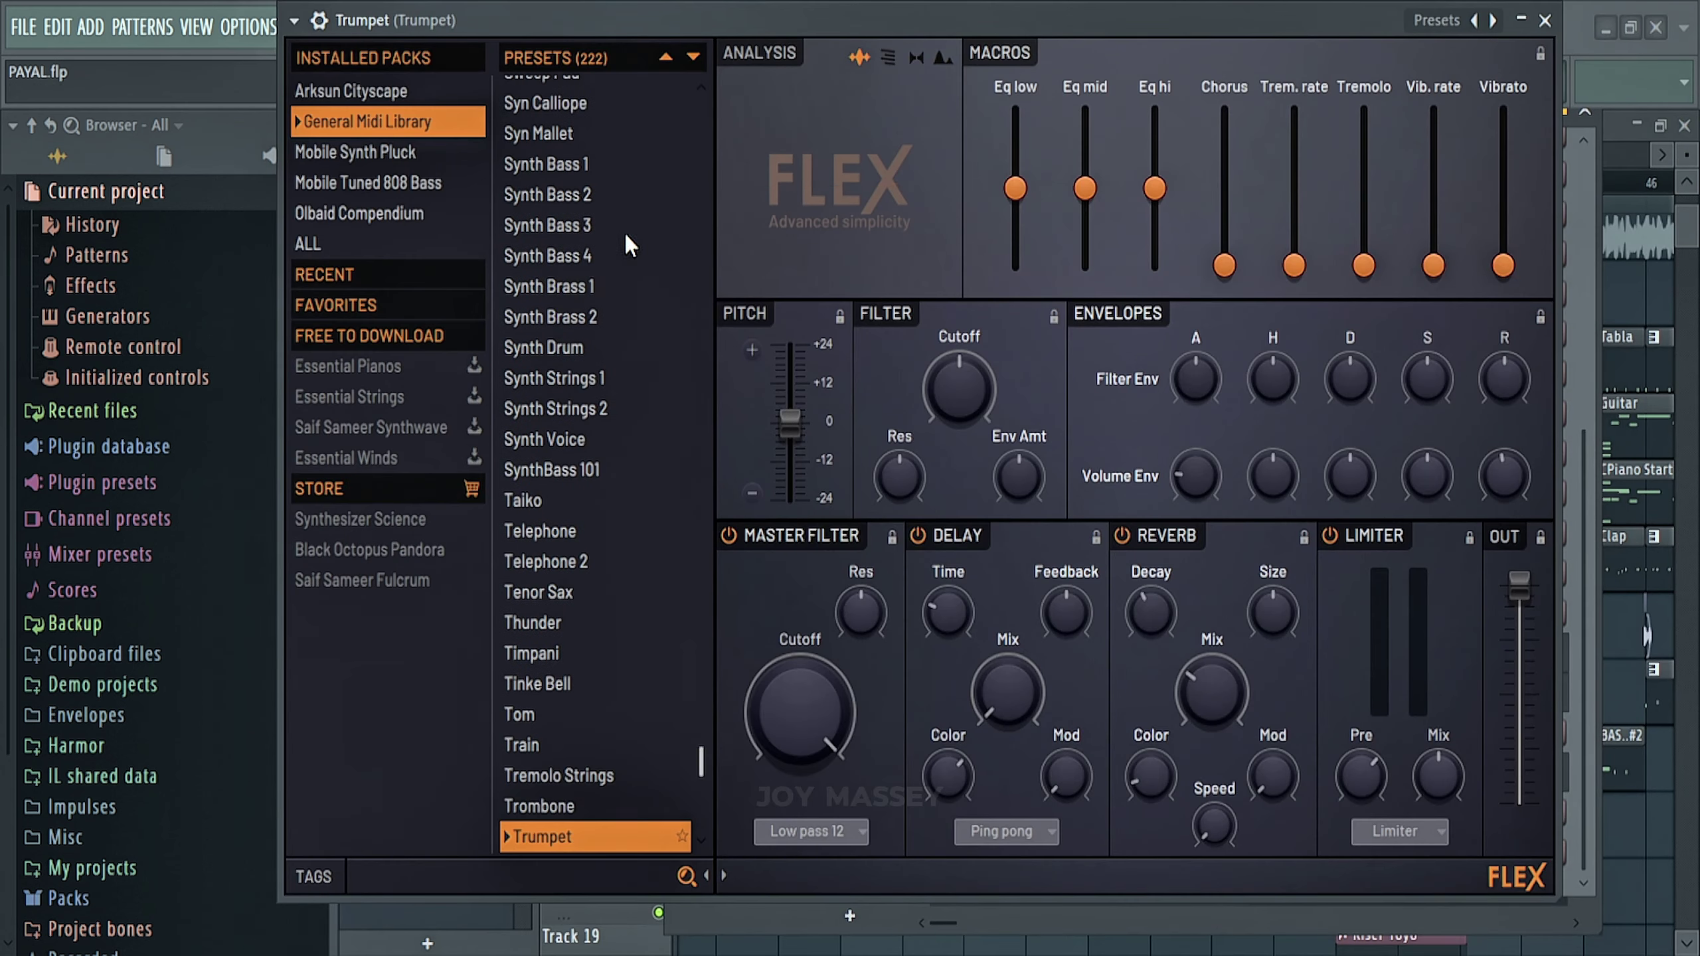
{"action": "left_click", "coordinate": [1546, 20]}
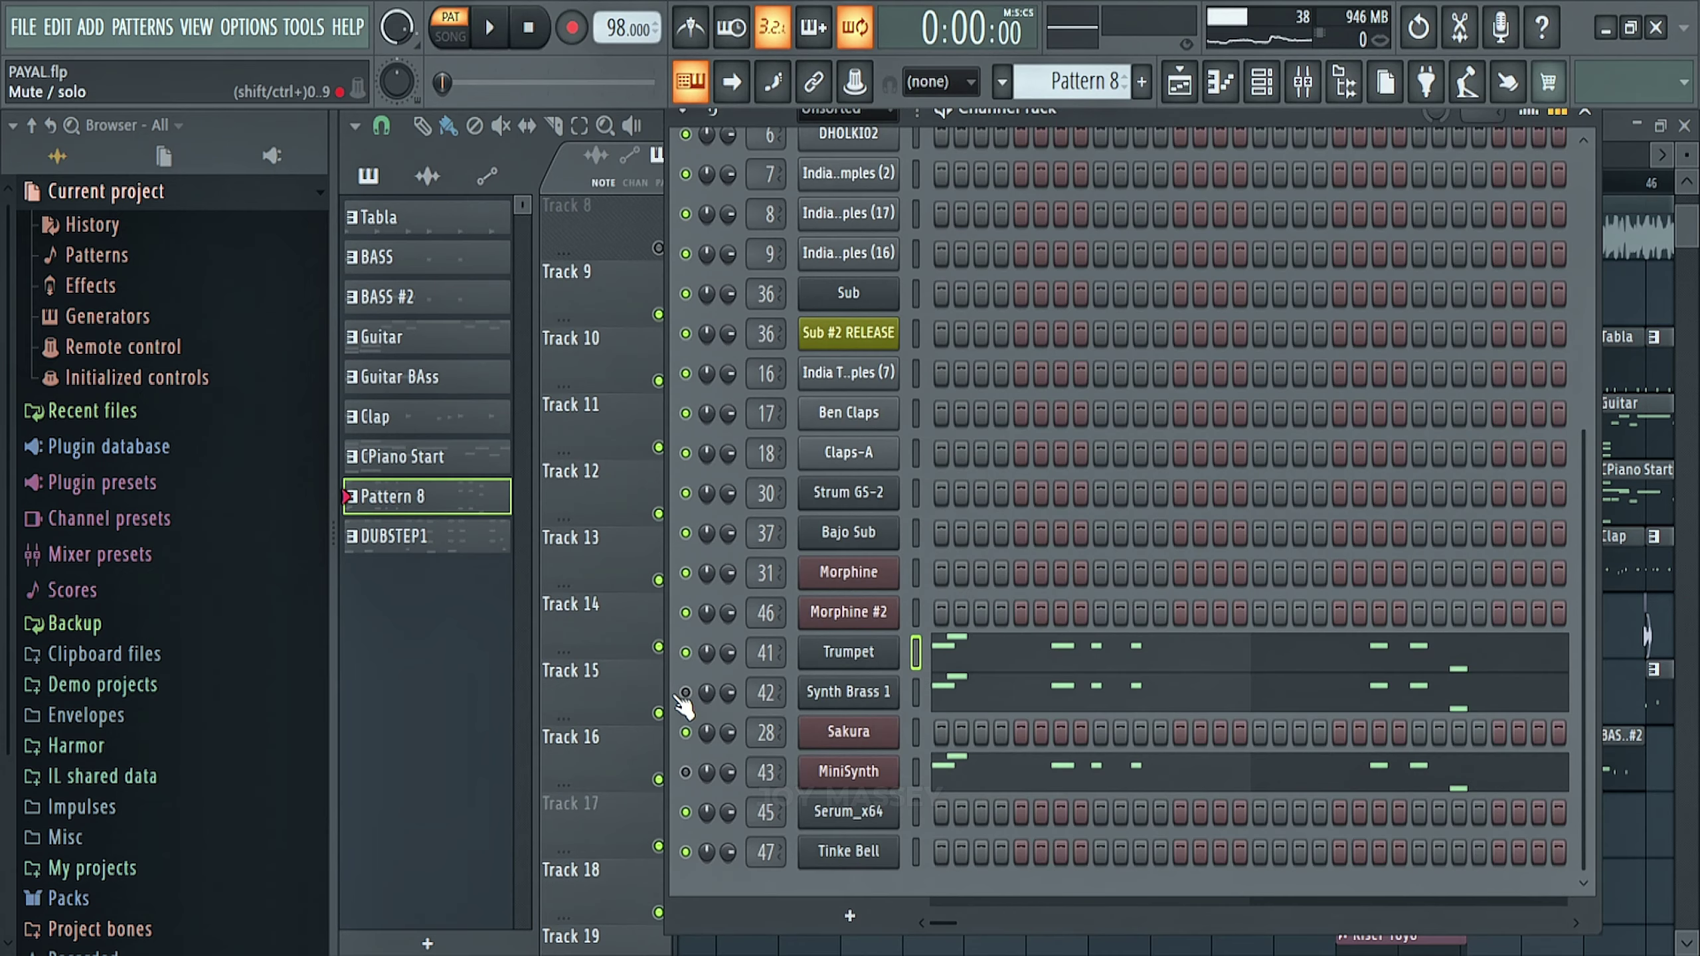
{"action": "left_click", "coordinate": [848, 693]}
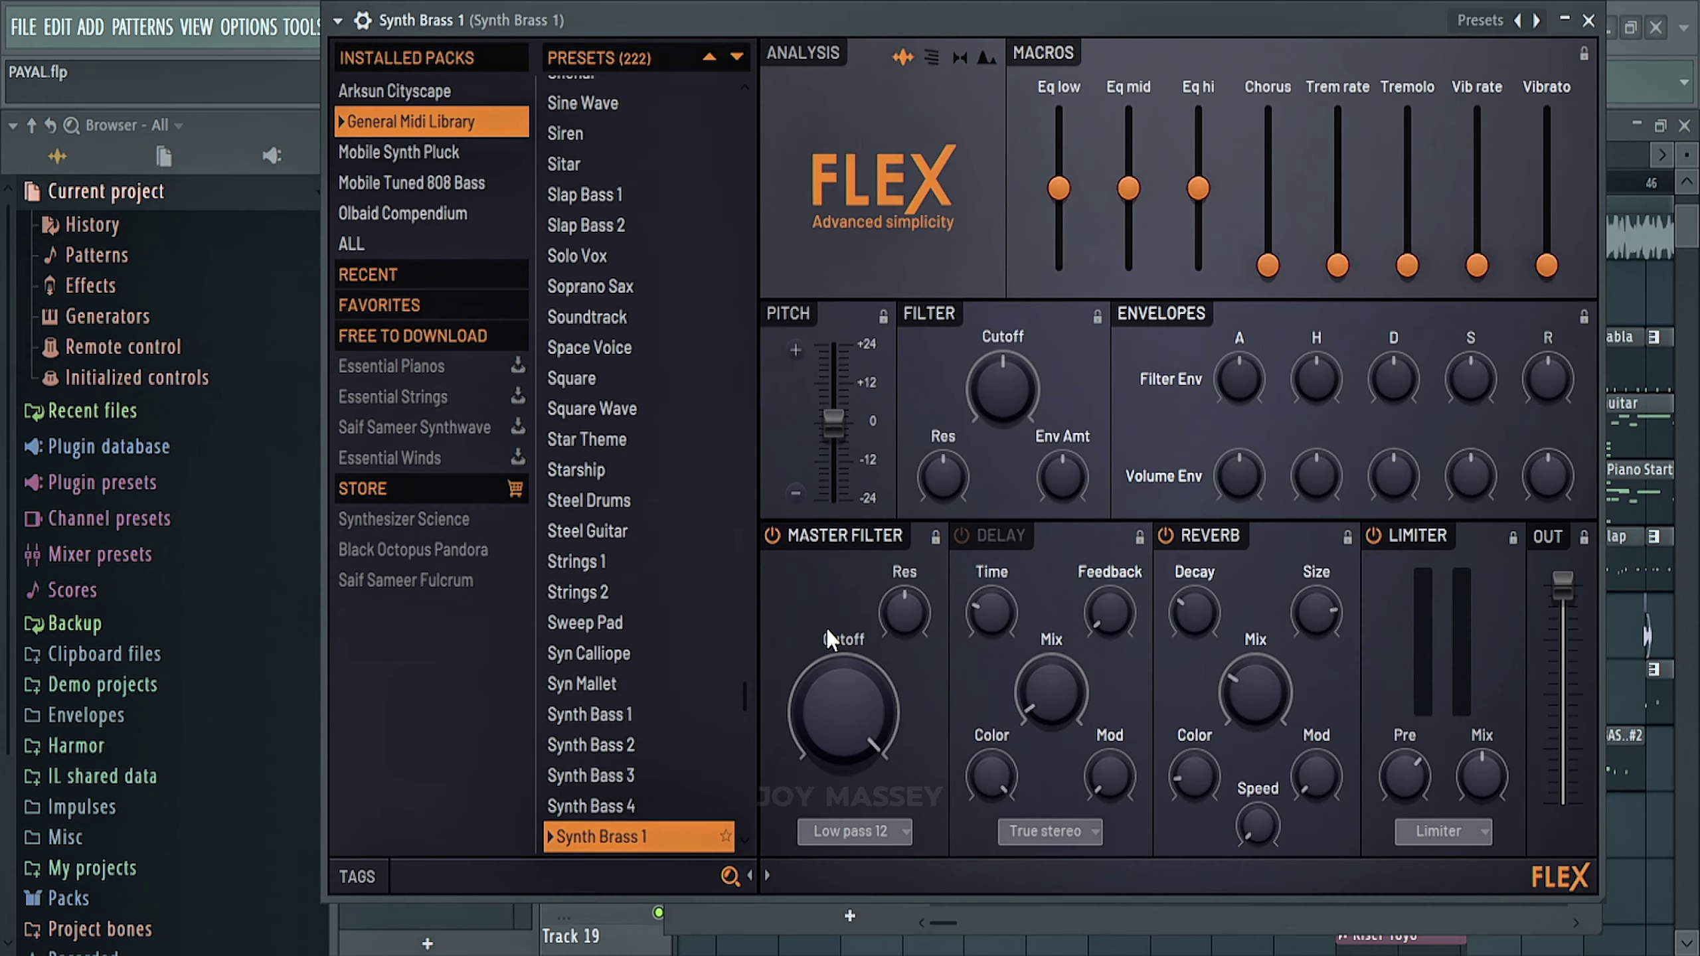
{"action": "left_click", "coordinate": [1589, 20]}
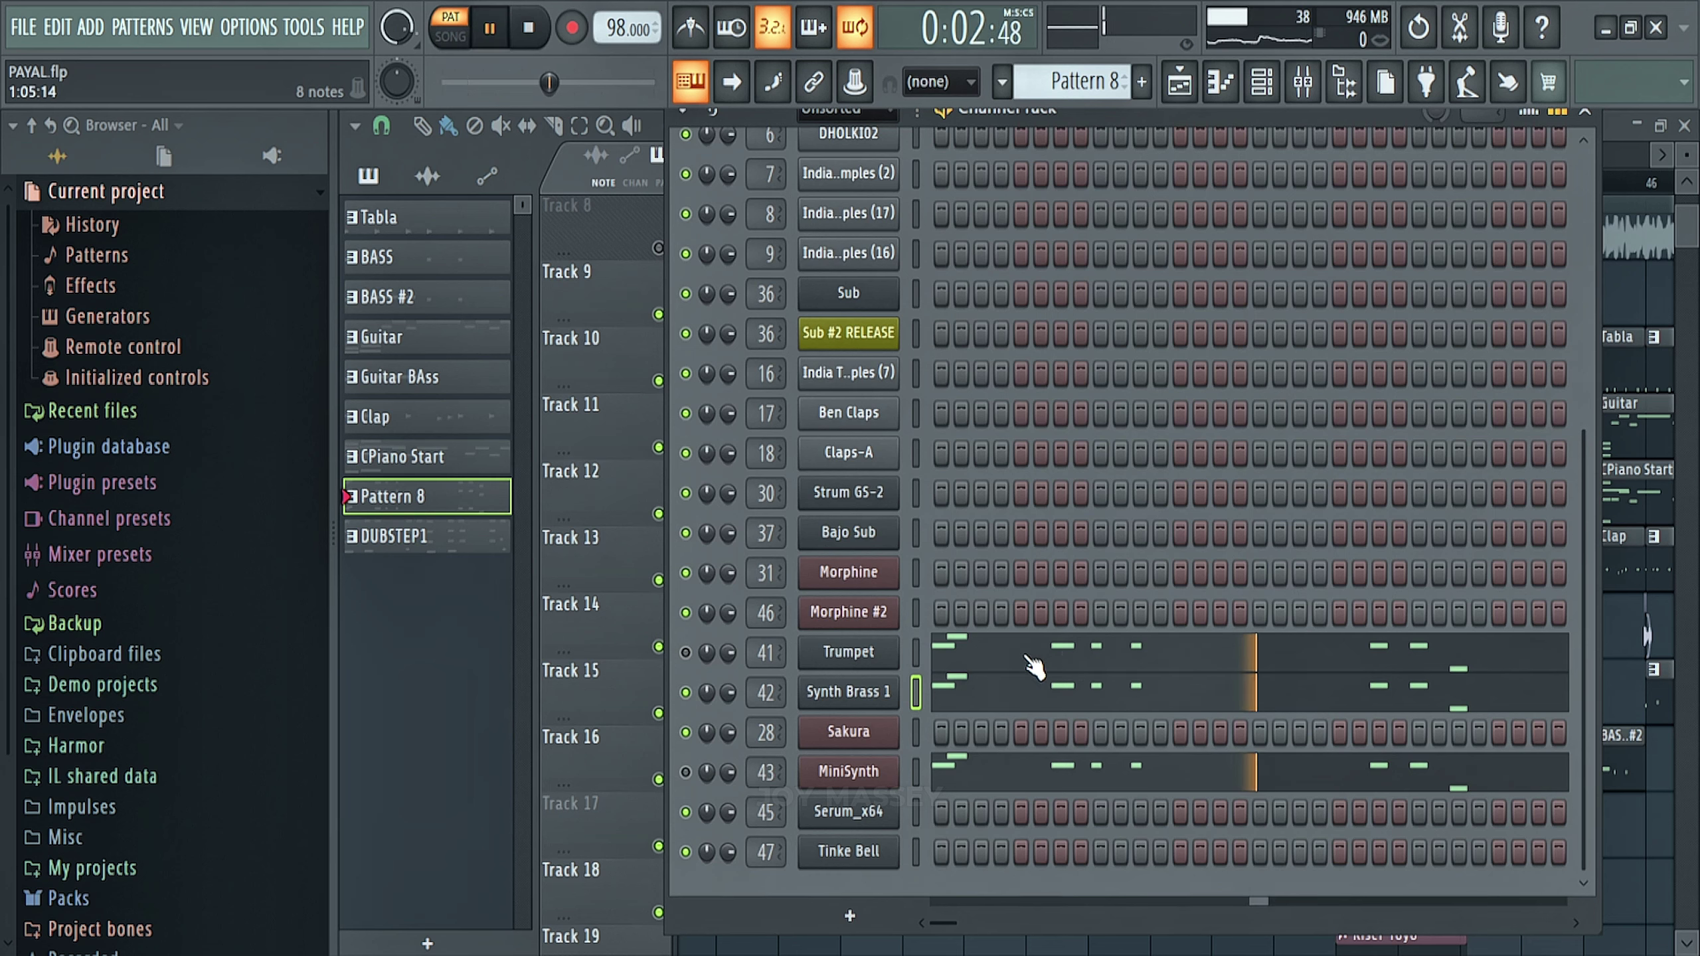
Step: Play Pattern 8's Synth Brass 1 and MiniSynth channels alone and all three layers together, then return to the playlist
{"action": "key", "text": "space"}
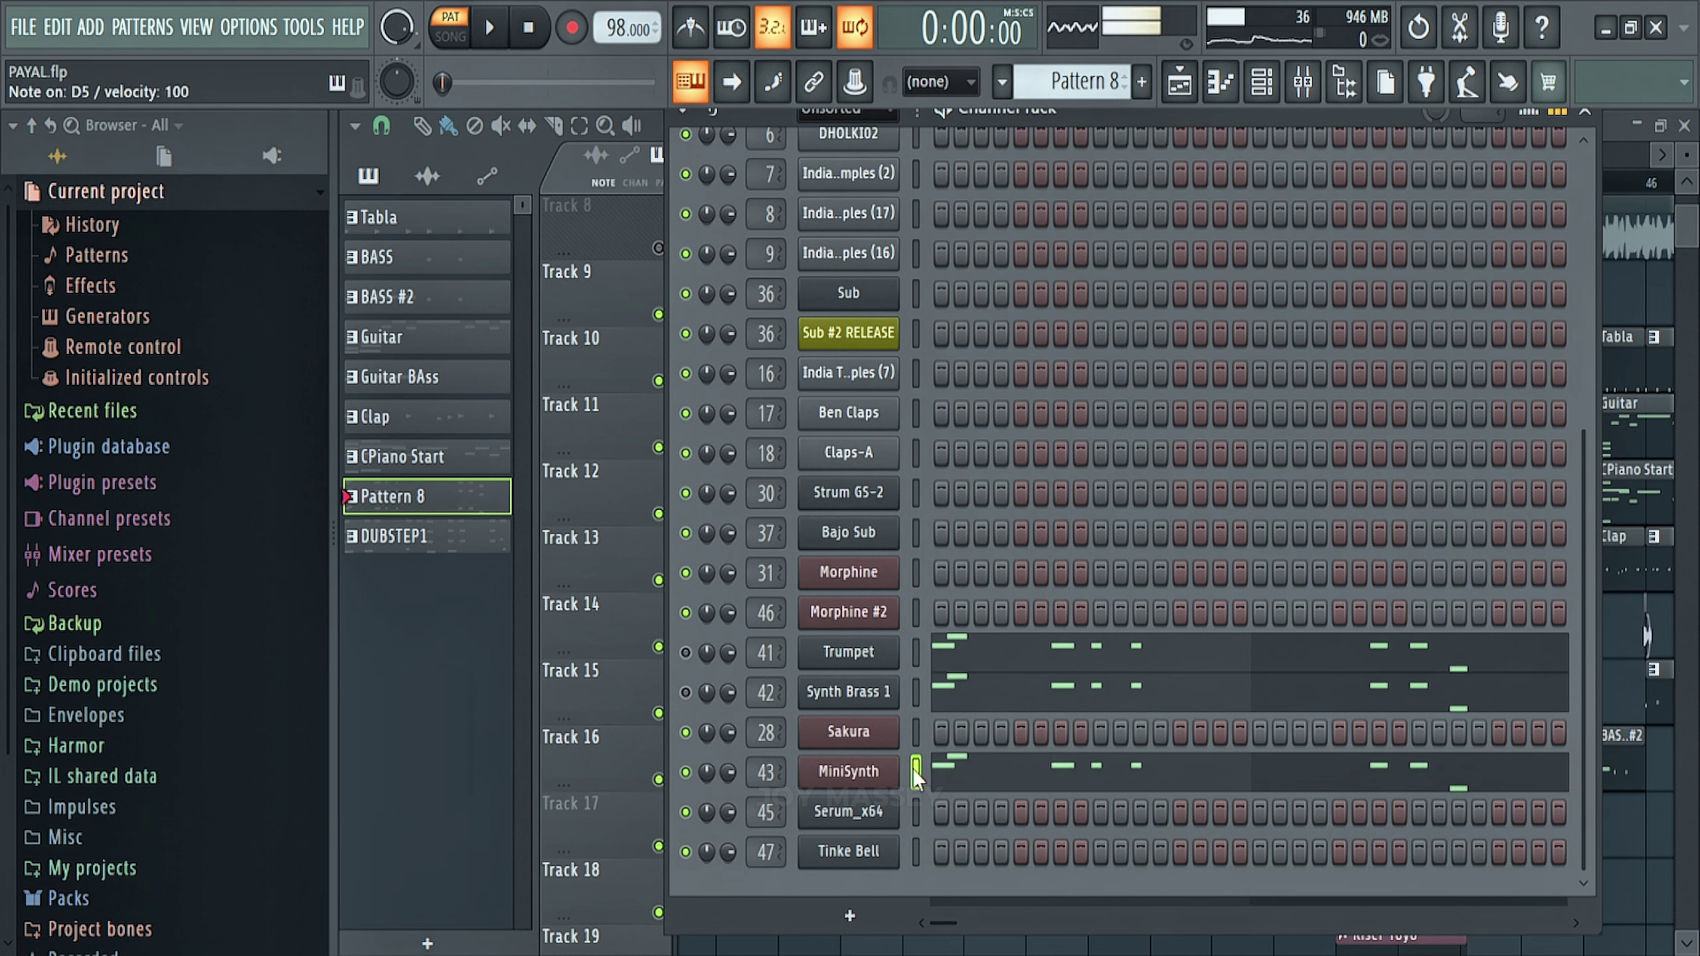
{"action": "key", "text": "space"}
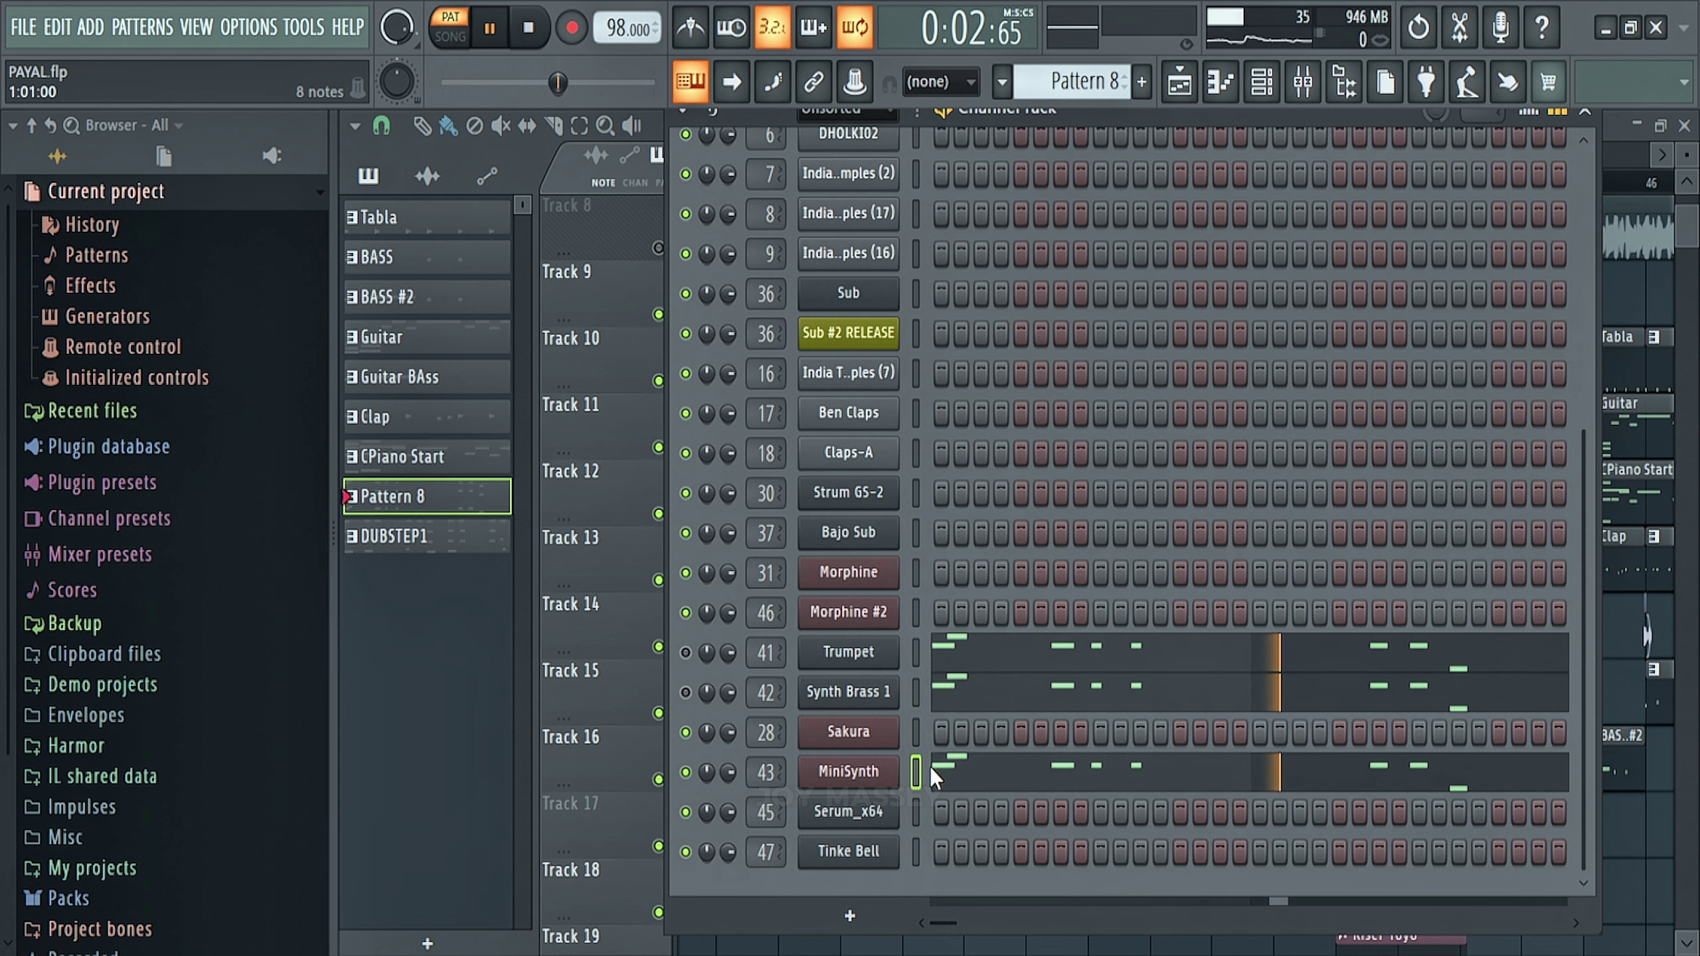
{"action": "key", "text": "space"}
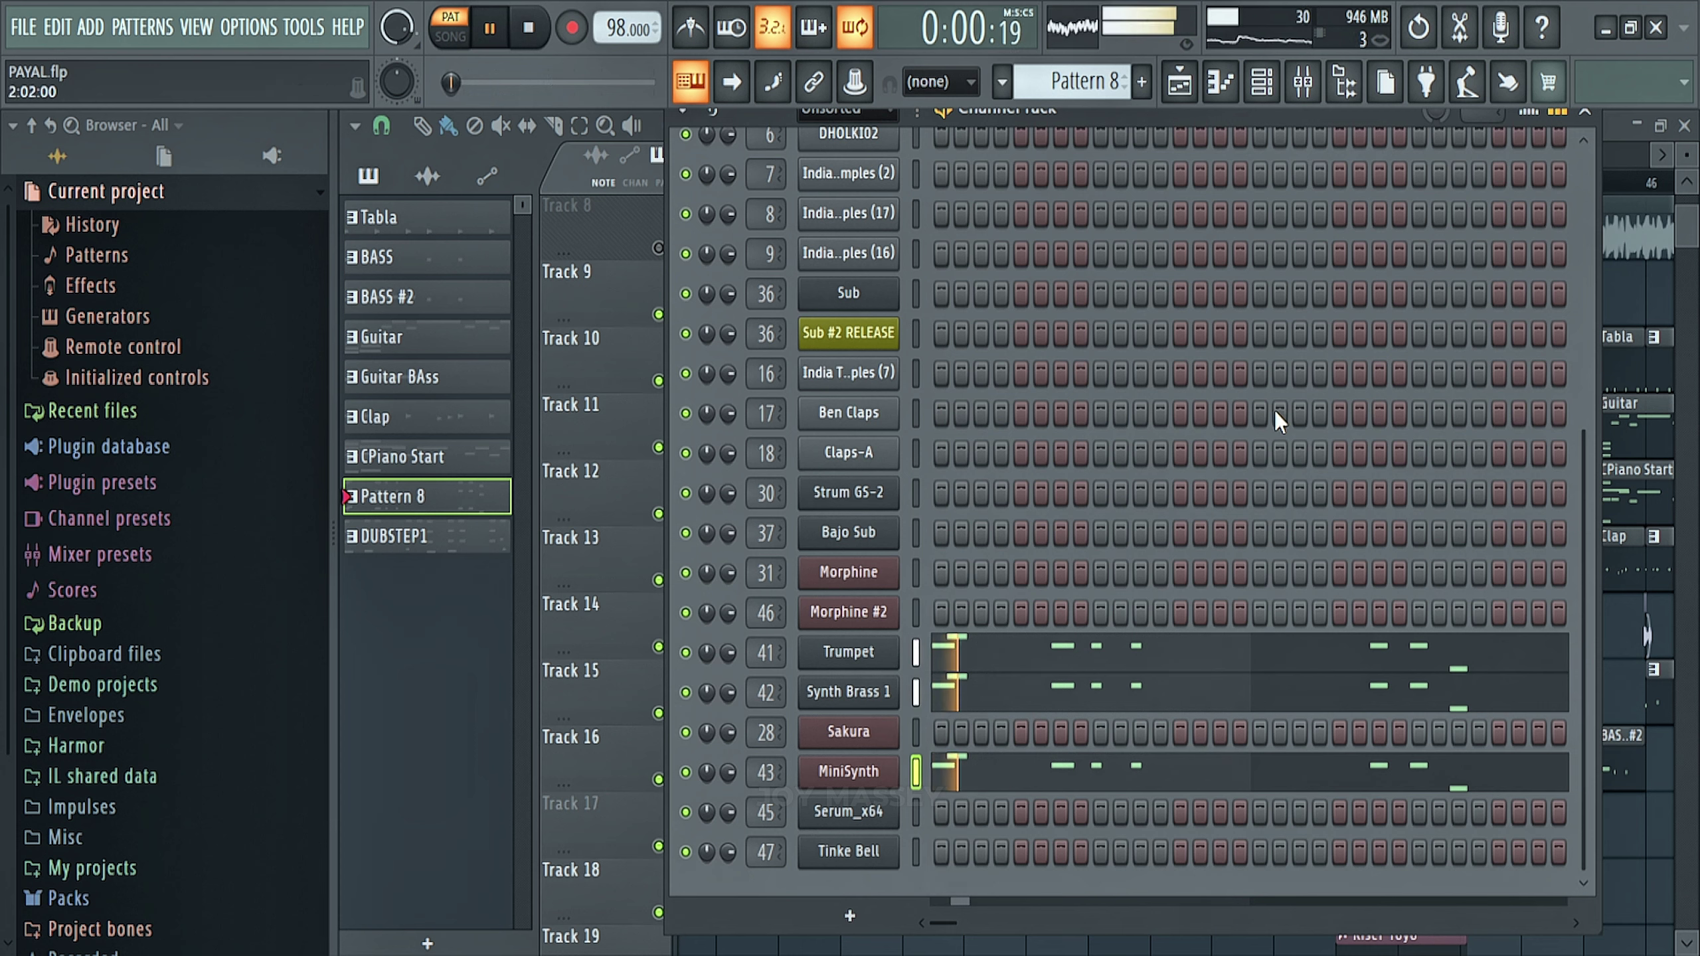
{"action": "left_click", "coordinate": [1584, 113]}
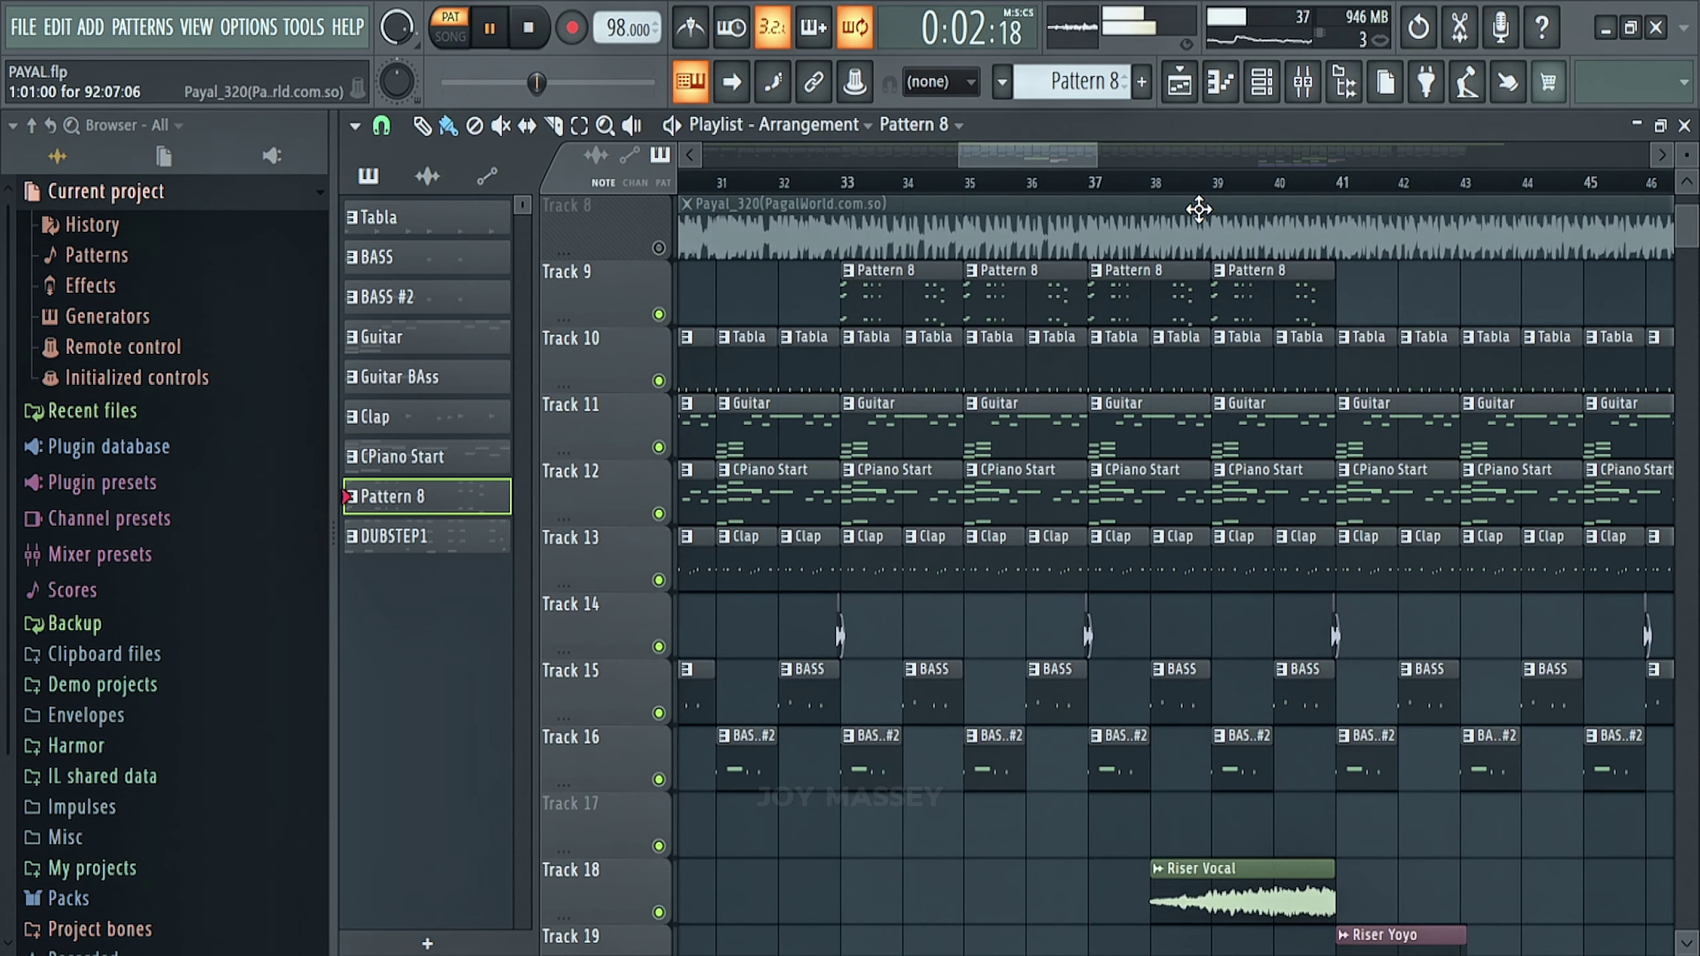
Step: Solo Track 9 and play its Pattern 8 clips in the arrangement from bar 33
{"action": "left_click", "coordinate": [860, 191]}
{"action": "left_click", "coordinate": [662, 314], "text": "ctrl"}
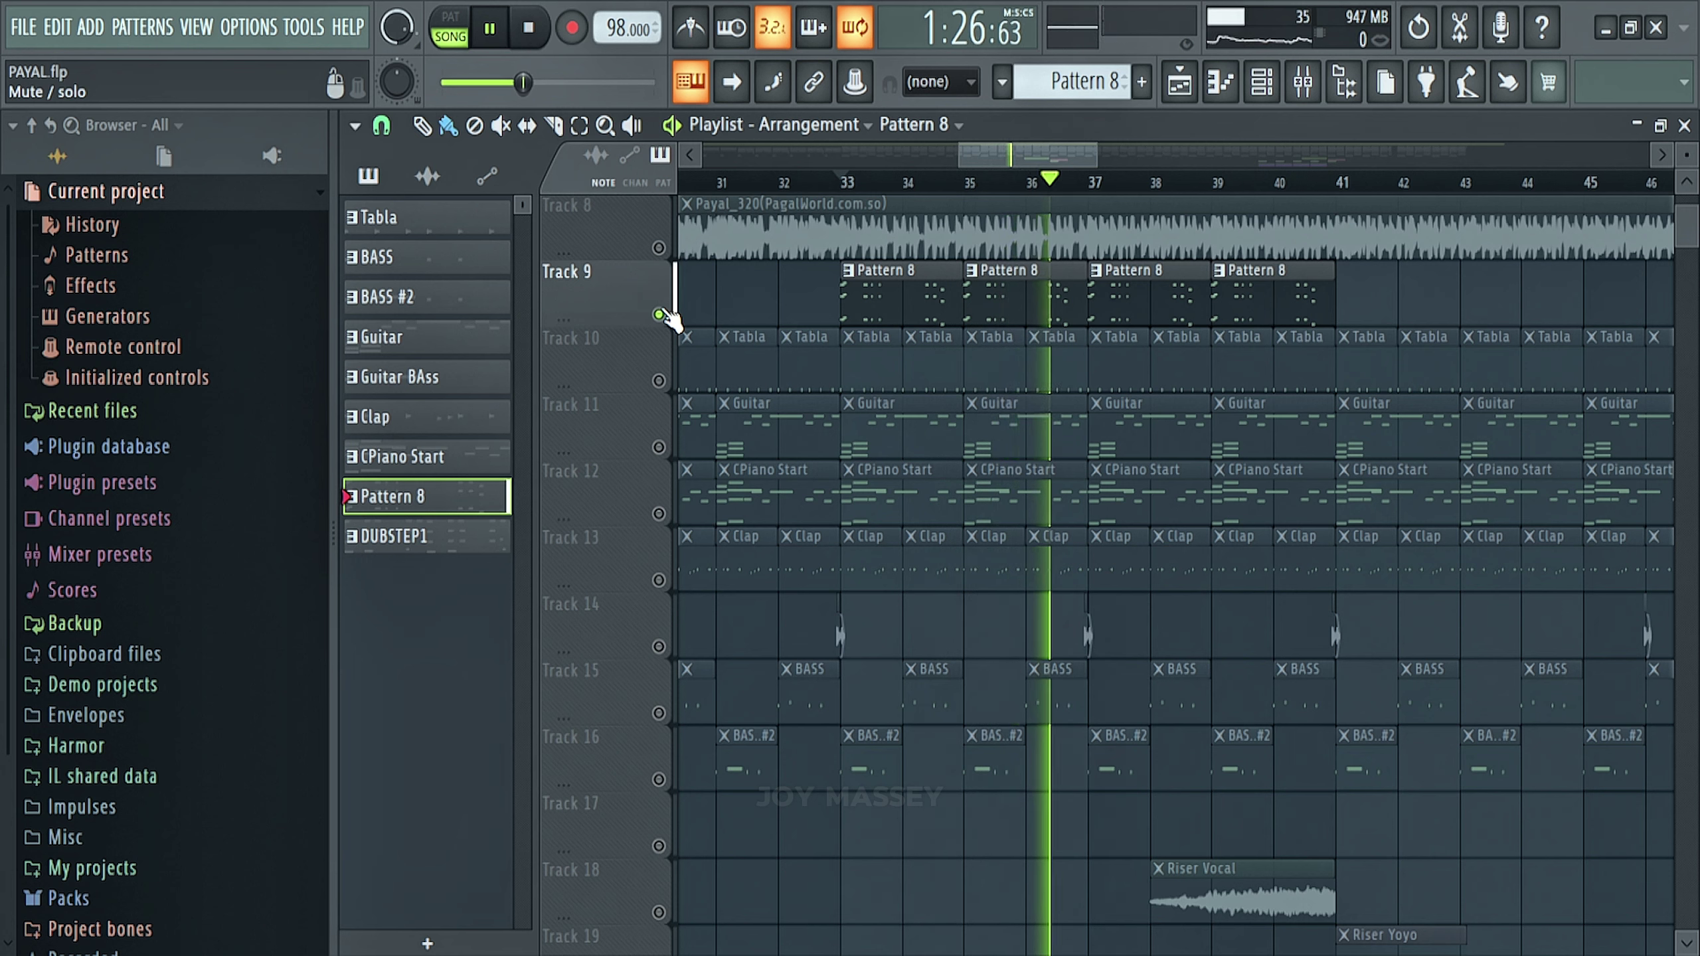
{"action": "key", "text": "space"}
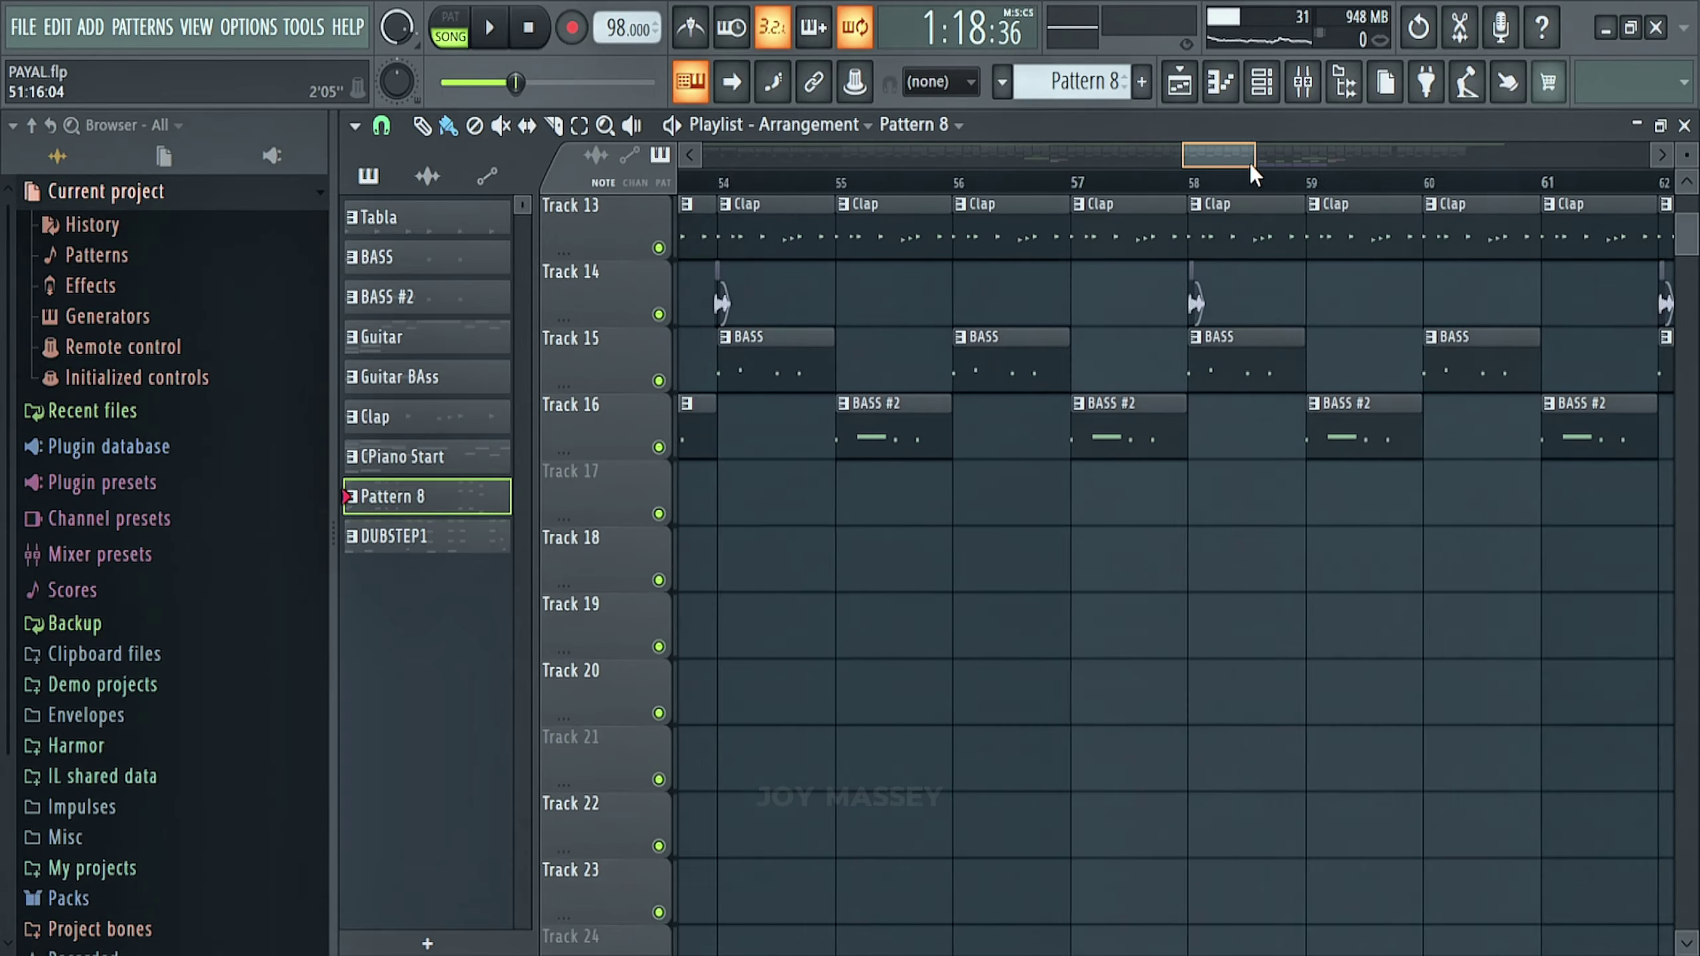
Step: Play the full arrangement from bar 64 into the DUBSTEP1 section and look over its tracks
{"action": "left_click_drag", "start_coordinate": [1250, 163], "coordinate": [1301, 154]}
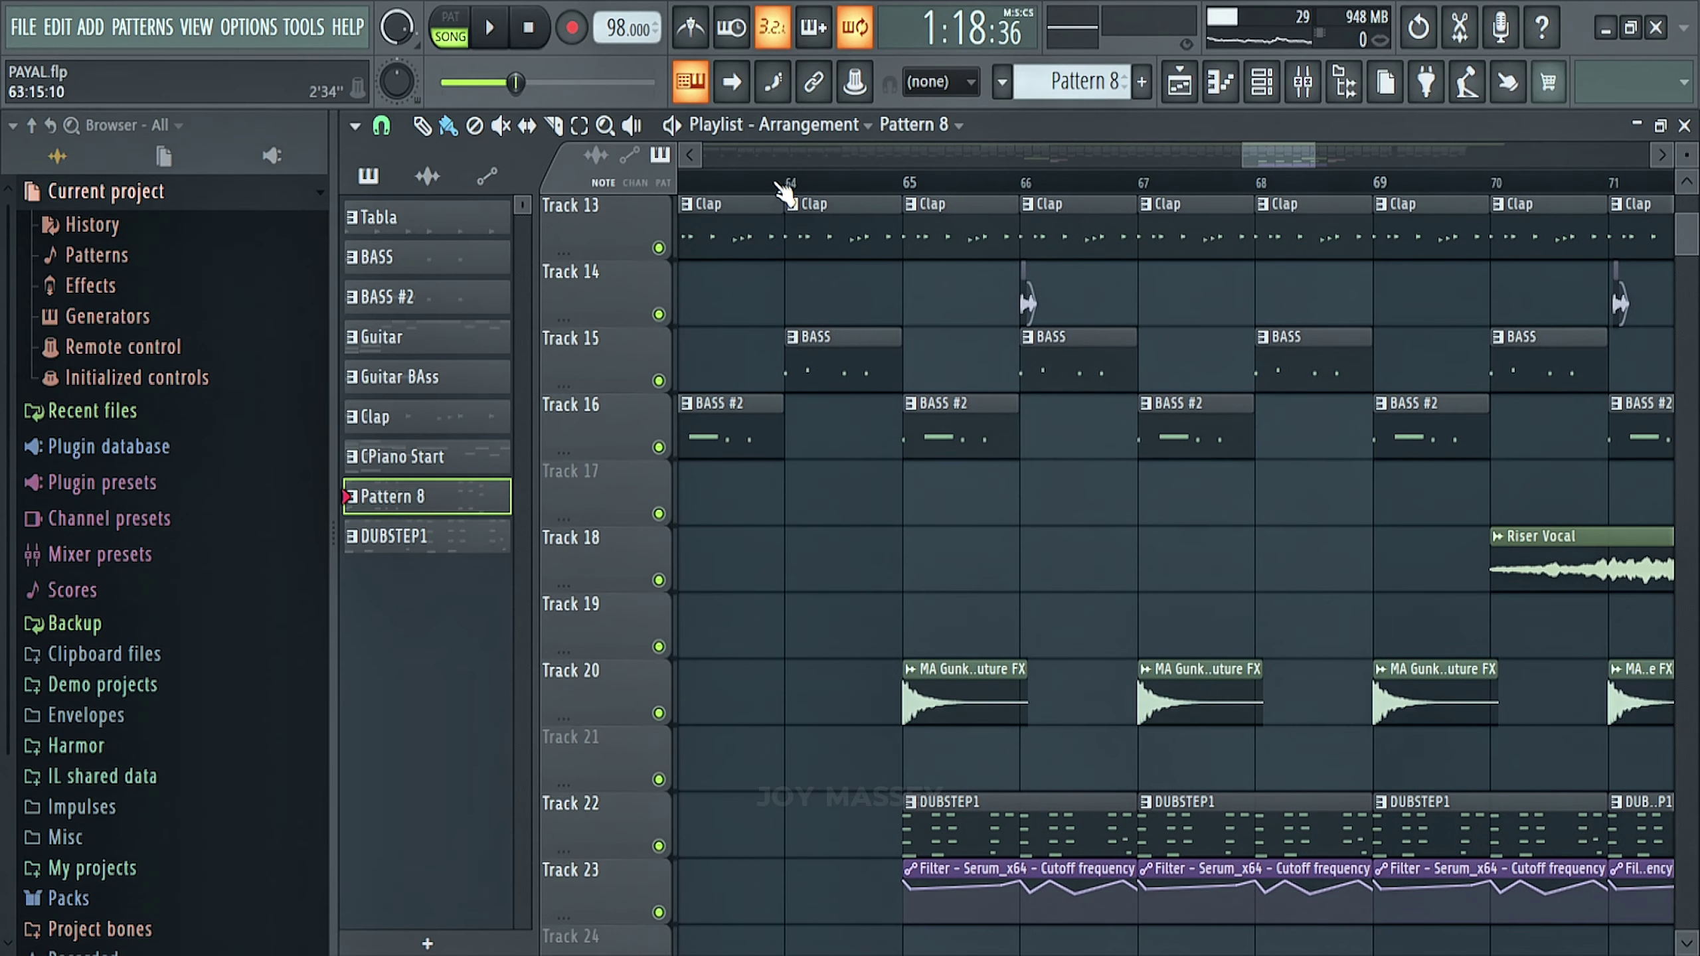
{"action": "left_click", "coordinate": [792, 181]}
{"action": "key", "text": "space"}
{"action": "scroll", "coordinate": [846, 551], "scroll_direction": "up", "scroll_amount": 4}
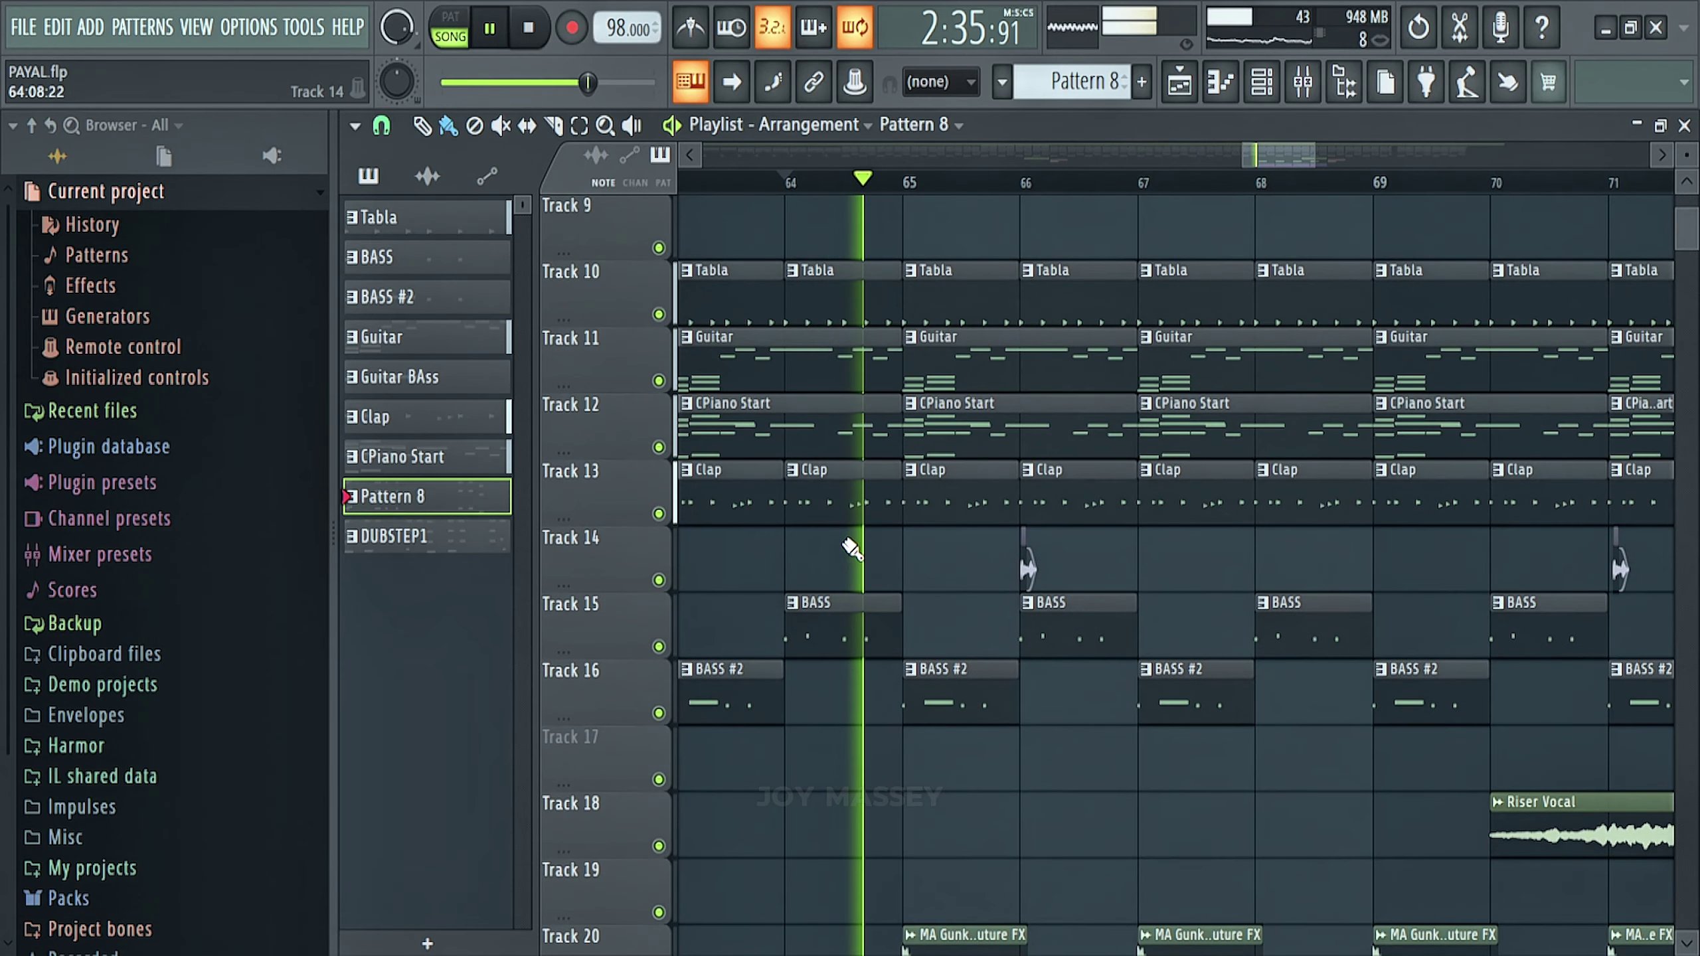
{"action": "scroll", "coordinate": [1104, 583], "scroll_direction": "down", "scroll_amount": 3}
{"action": "scroll", "coordinate": [1105, 583], "scroll_direction": "down", "scroll_amount": 3}
{"action": "left_click_drag", "start_coordinate": [1281, 155], "coordinate": [1363, 156]}
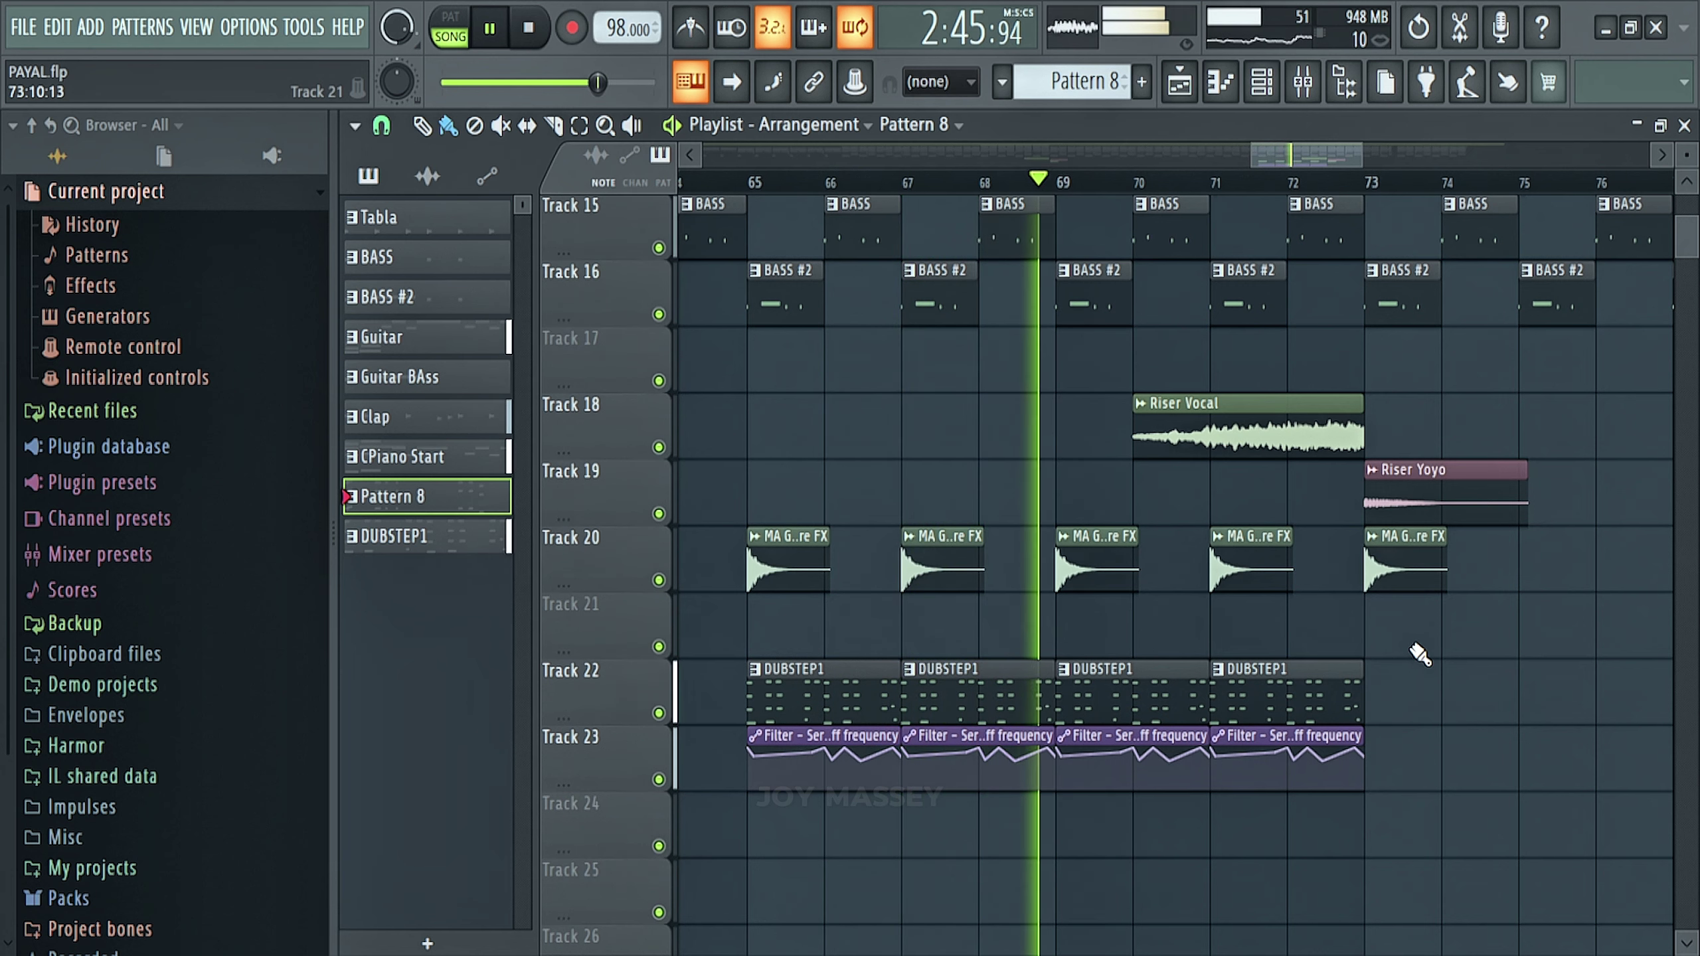
Step: Stop playback and leave only Track 20, Track 22 and Track 23 of the DUBSTEP1 section unmuted
{"action": "key", "text": "space"}
{"action": "right_click", "coordinate": [659, 714]}
{"action": "left_click", "coordinate": [659, 779]}
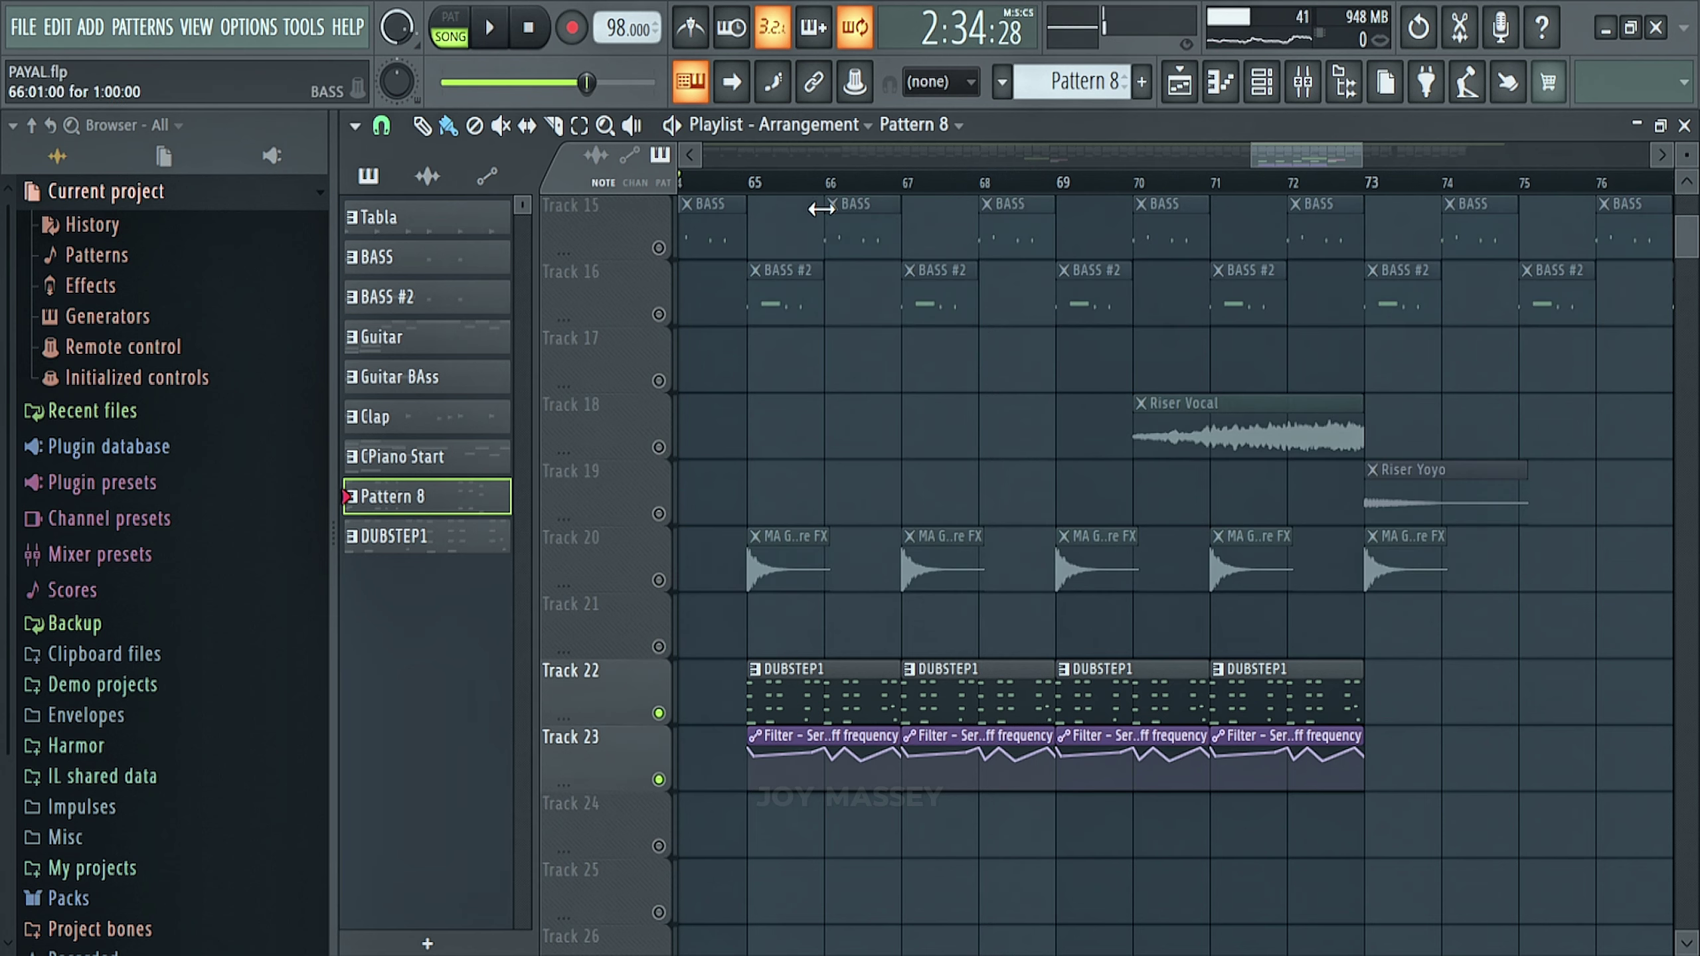
{"action": "left_click", "coordinate": [660, 581]}
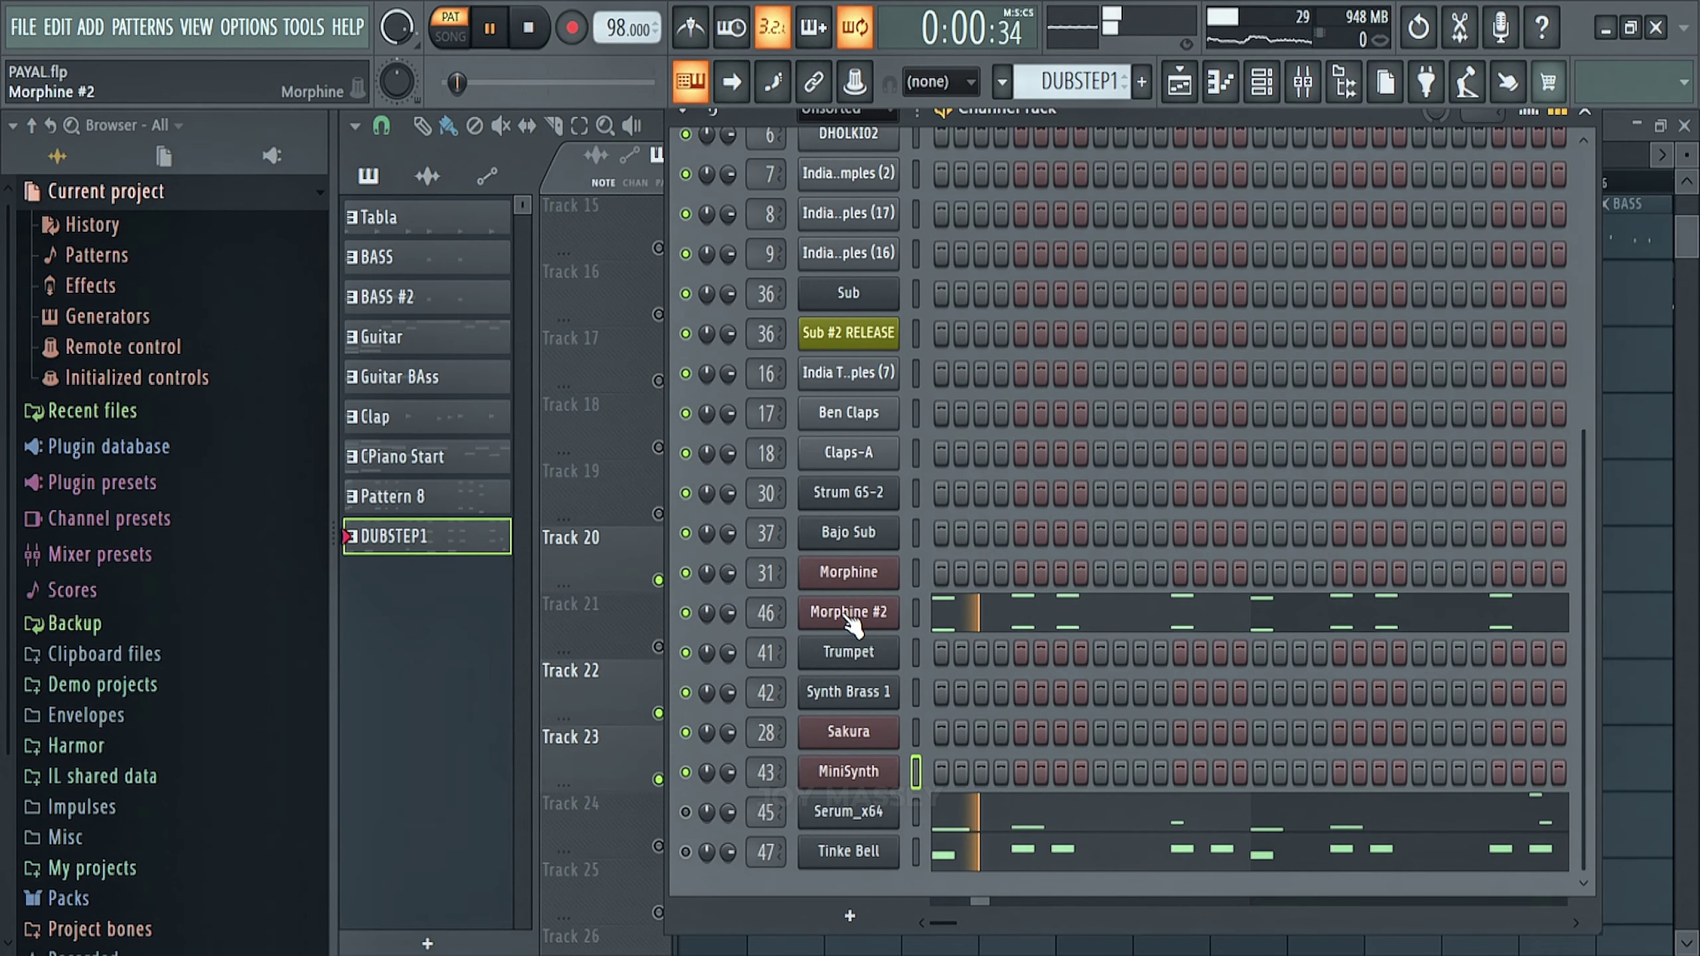
Step: Inspect the DUBSTEP1 pattern's Morphine #2 synth and its piano roll notes during playback
{"action": "left_click", "coordinate": [896, 623]}
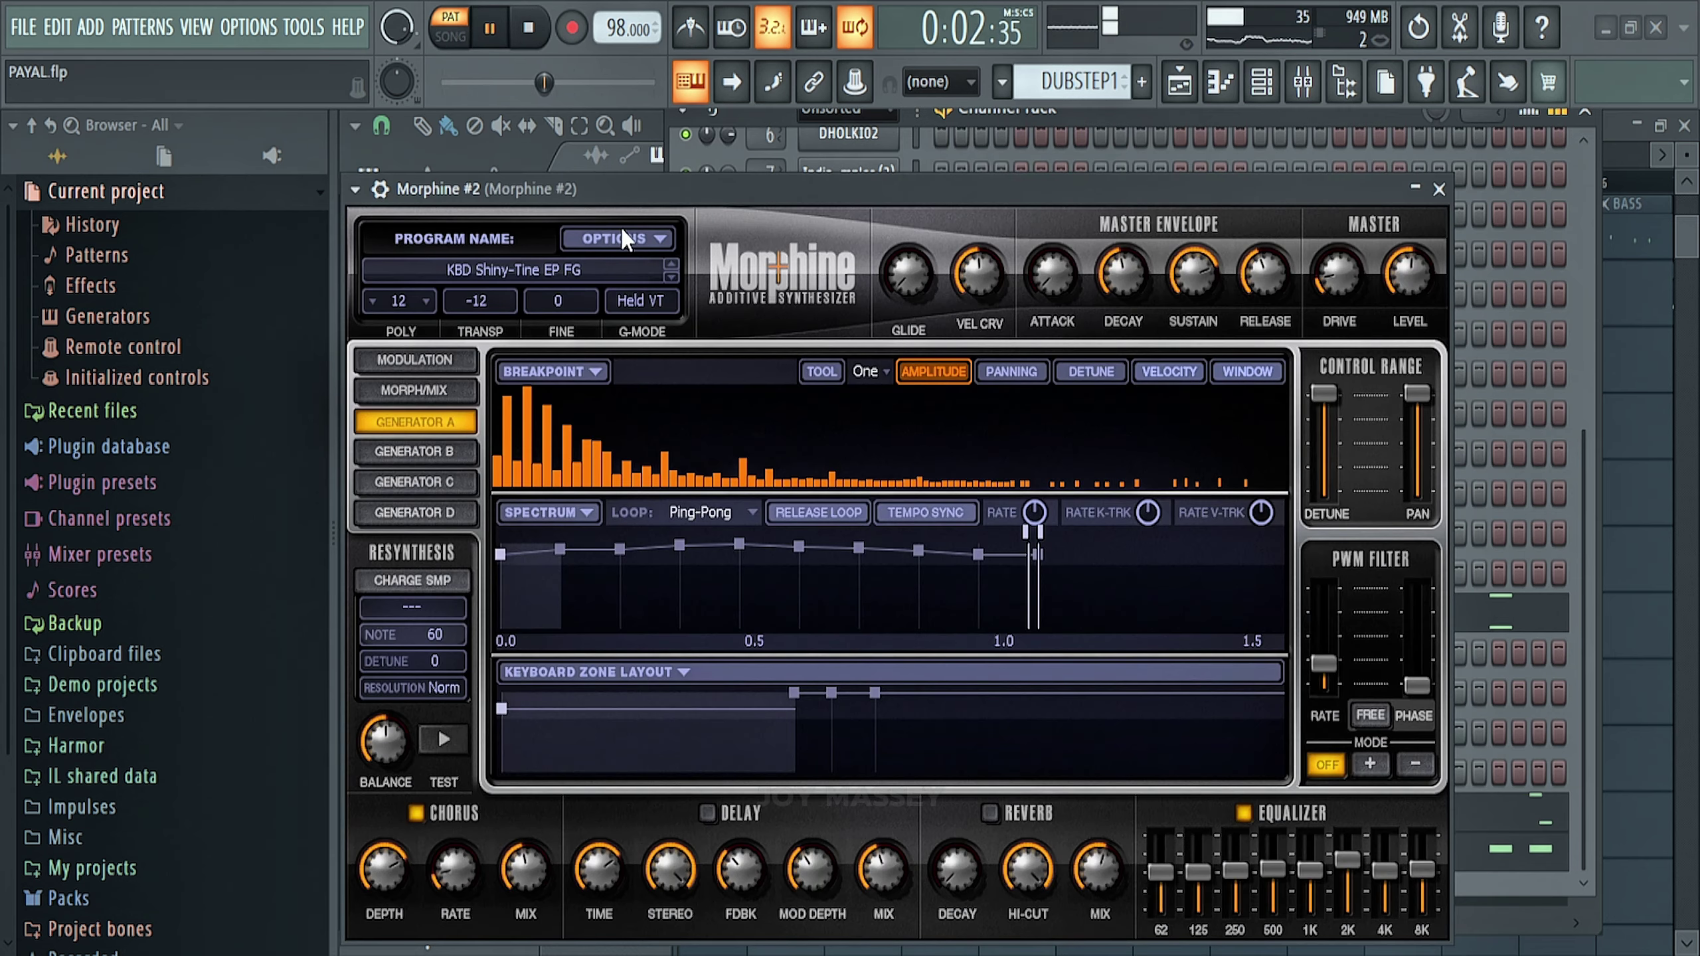
{"action": "left_click", "coordinate": [1439, 190]}
{"action": "left_click", "coordinate": [1028, 606]}
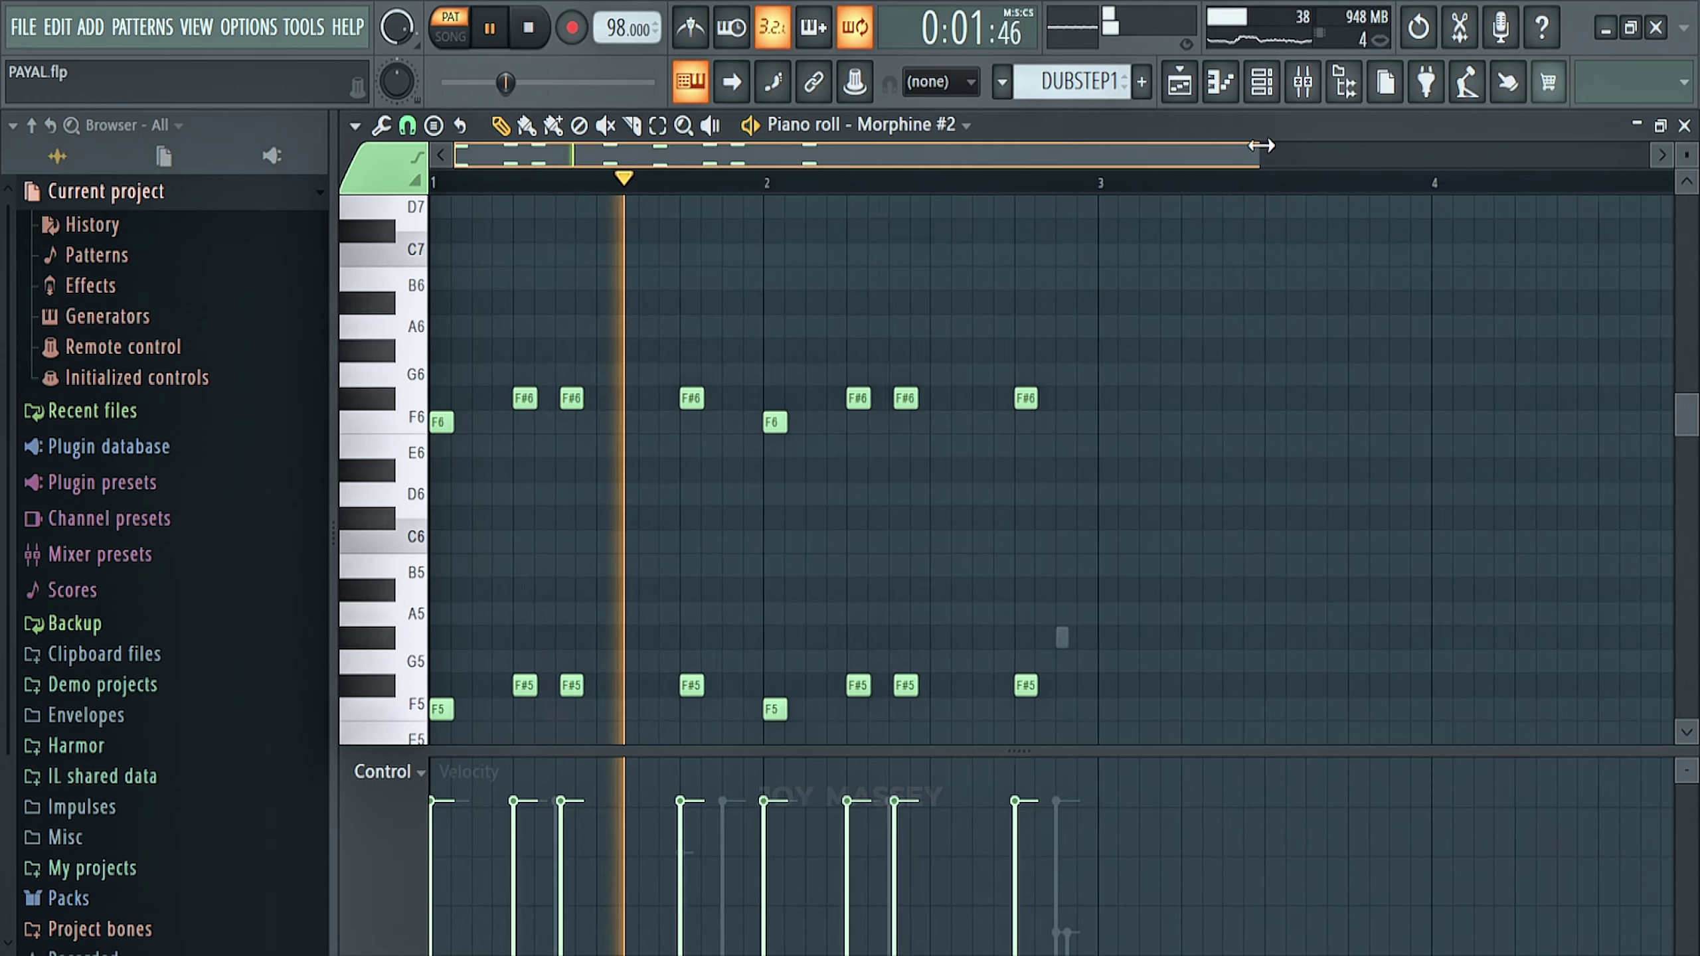
{"action": "scroll", "coordinate": [1025, 532], "scroll_direction": "down", "scroll_amount": 3}
{"action": "scroll", "coordinate": [1025, 532], "scroll_direction": "up", "scroll_amount": 1}
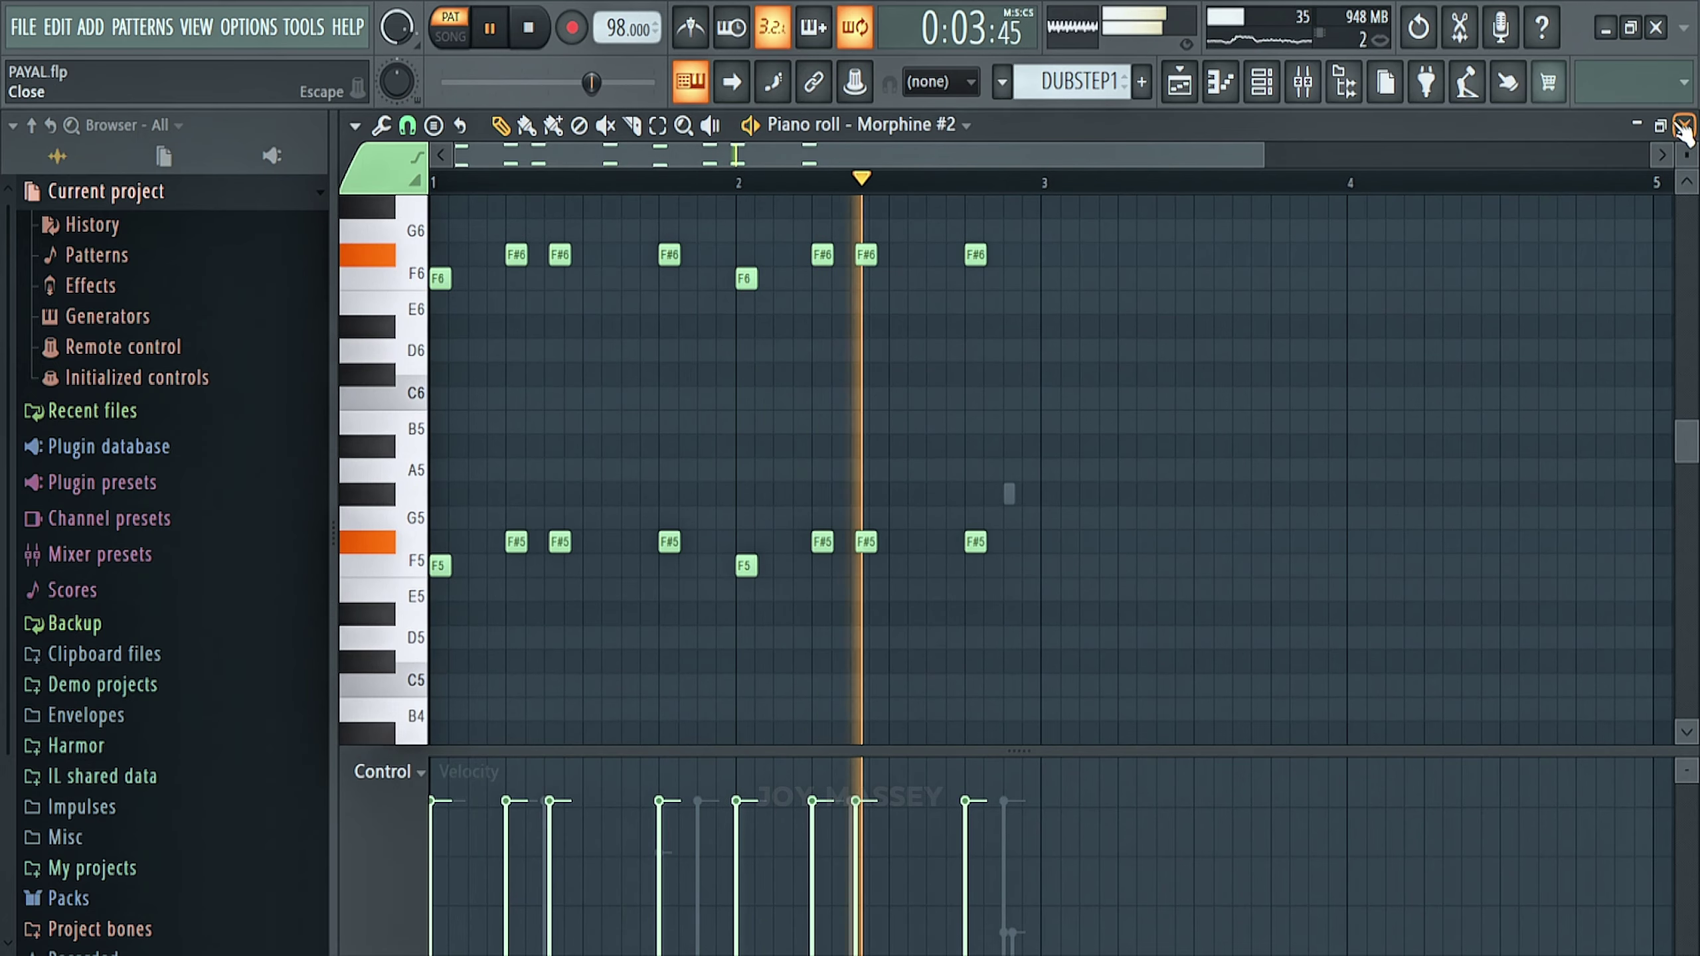
{"action": "left_click", "coordinate": [1685, 128]}
{"action": "left_click", "coordinate": [998, 616]}
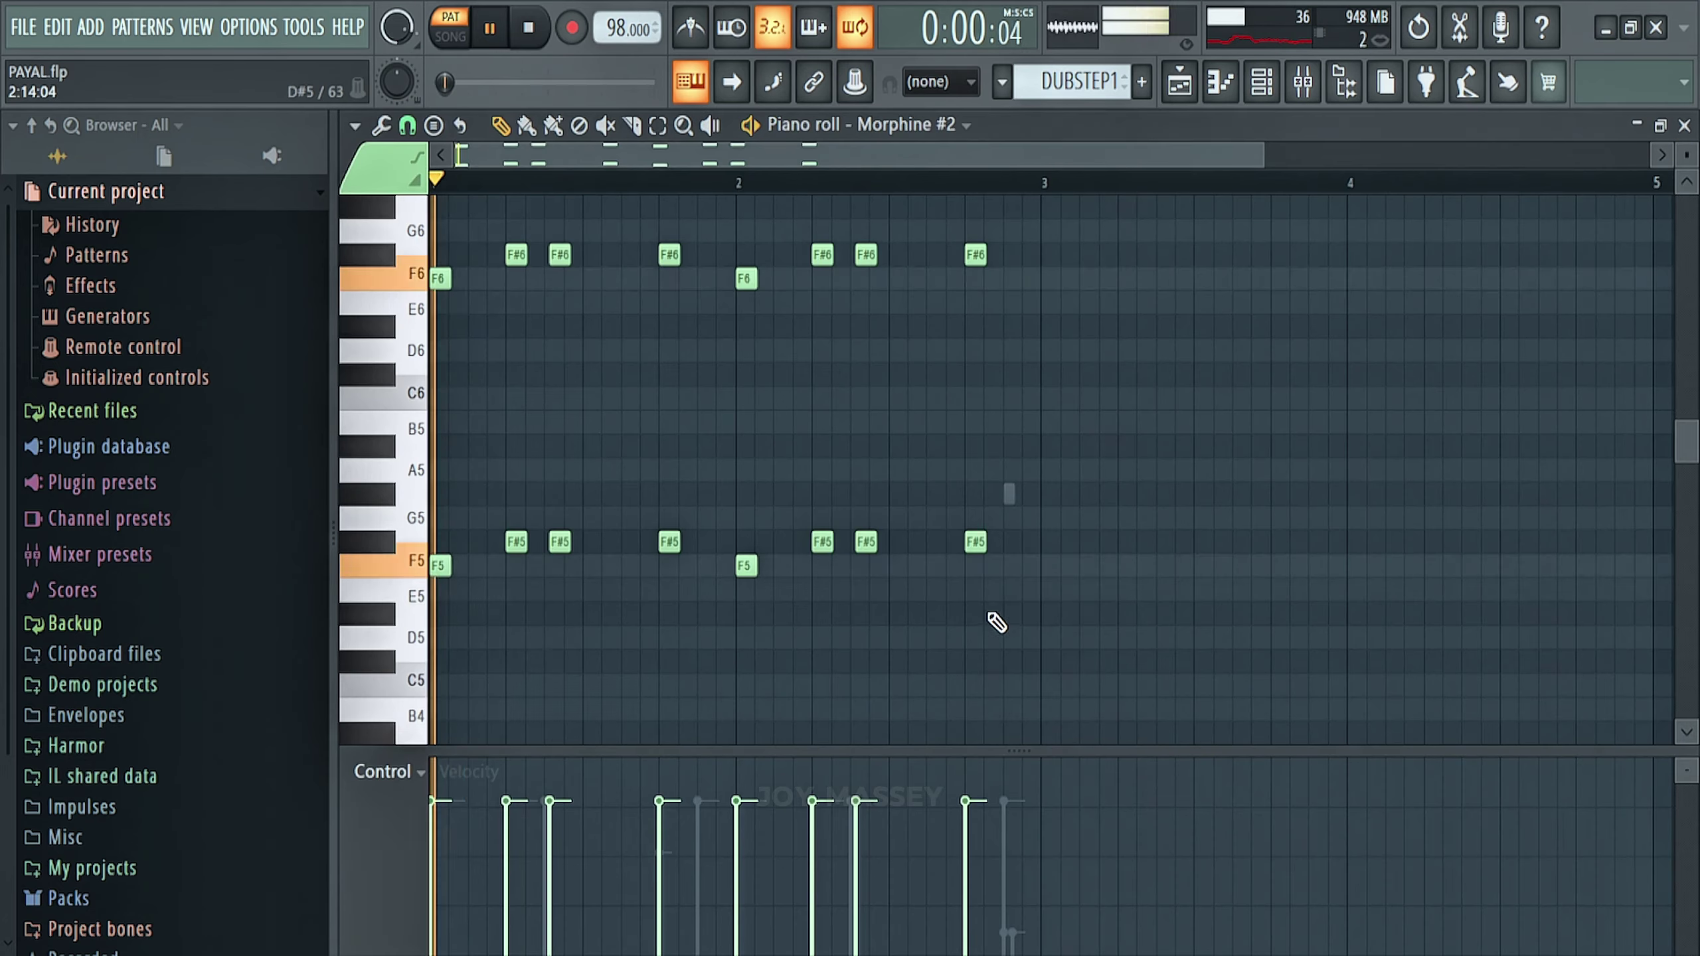
{"action": "left_click", "coordinate": [1638, 127]}
Step: Play the DUBSTEP1 pattern's Serum_x64 channel alone and show its notes in the piano roll
{"action": "key", "text": "space"}
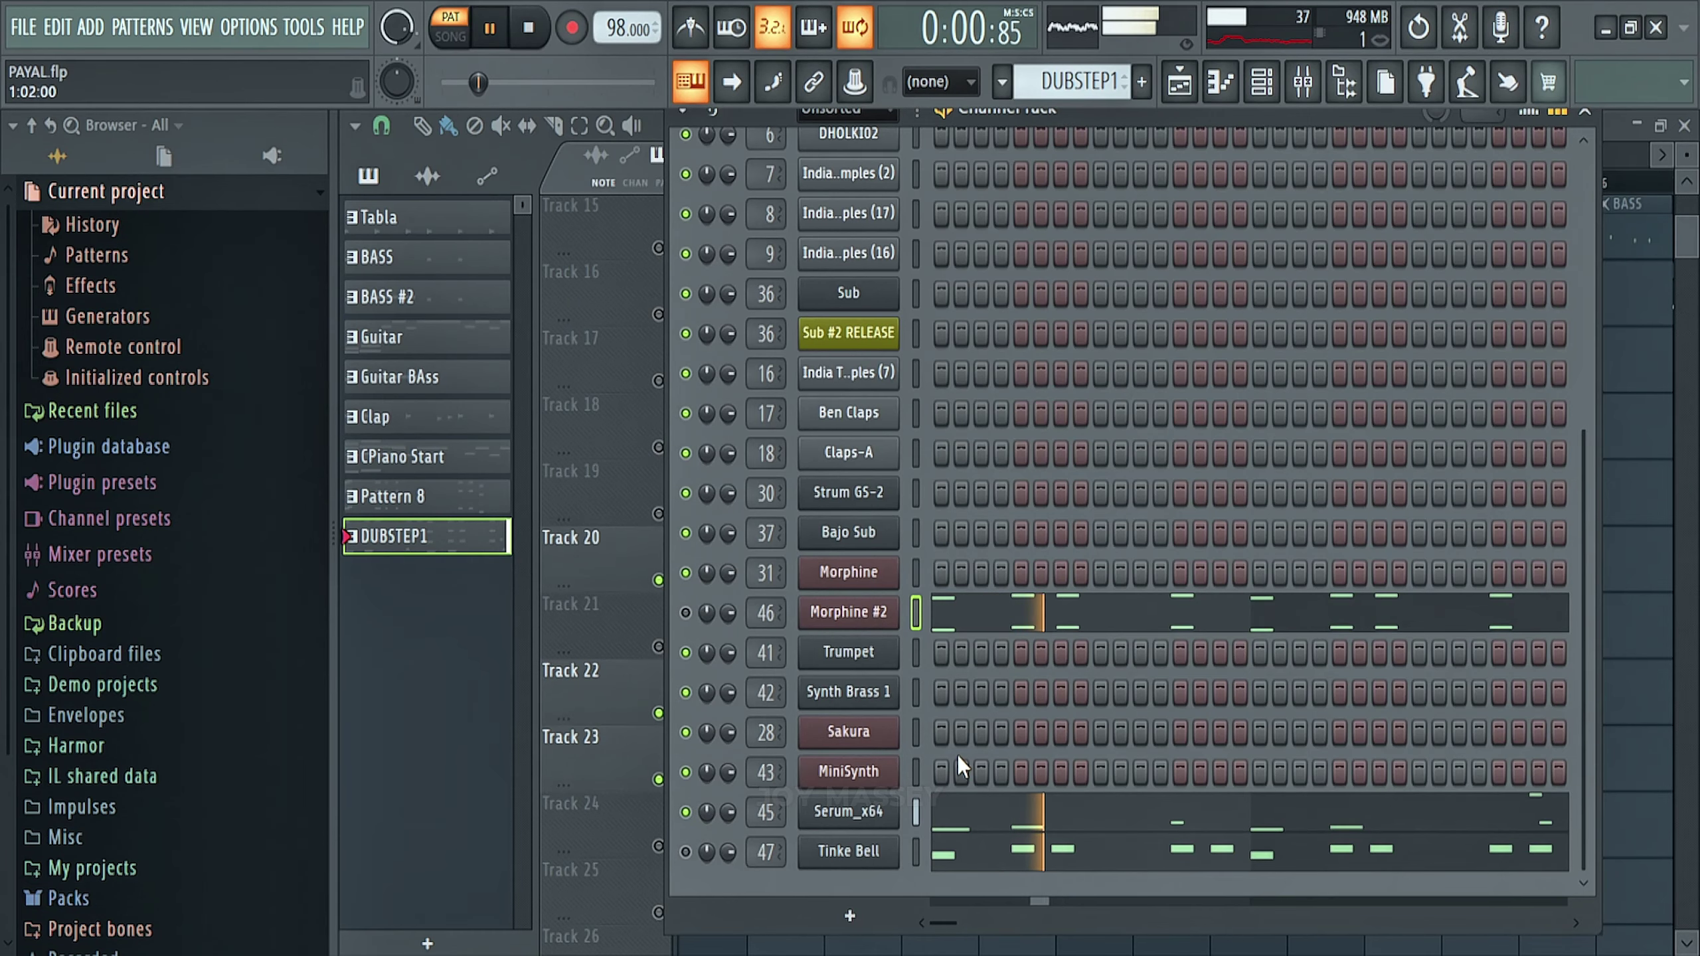
{"action": "left_click", "coordinate": [957, 754]}
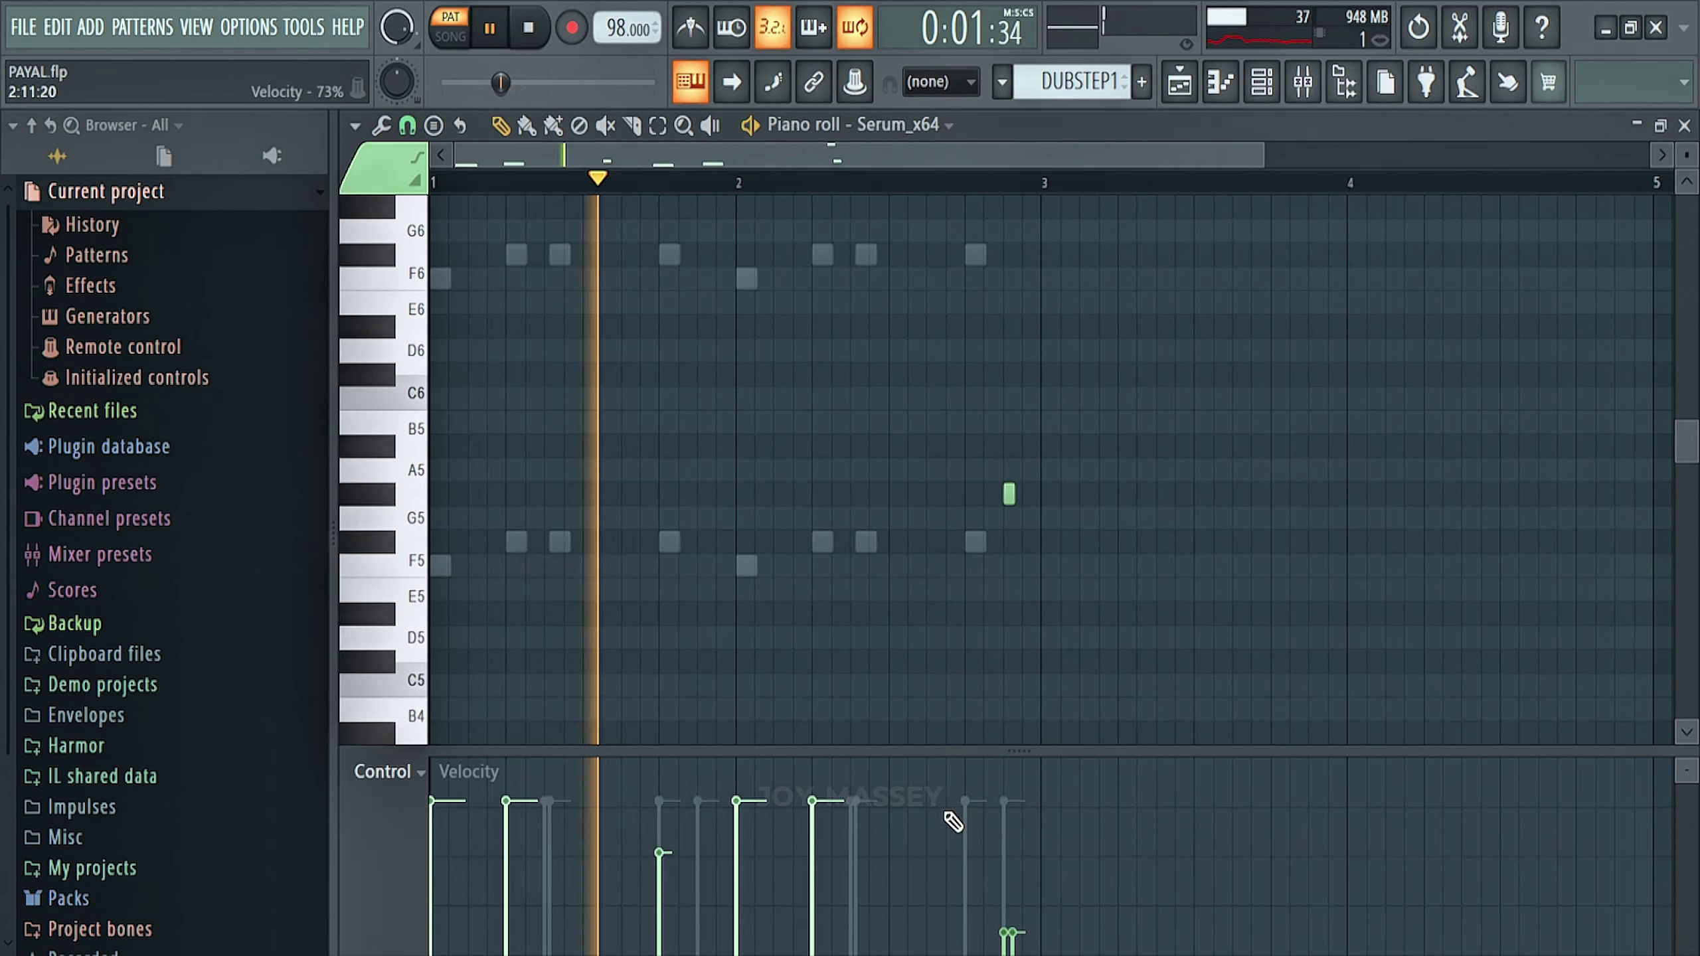
{"action": "scroll", "coordinate": [976, 515], "scroll_direction": "down", "scroll_amount": 3}
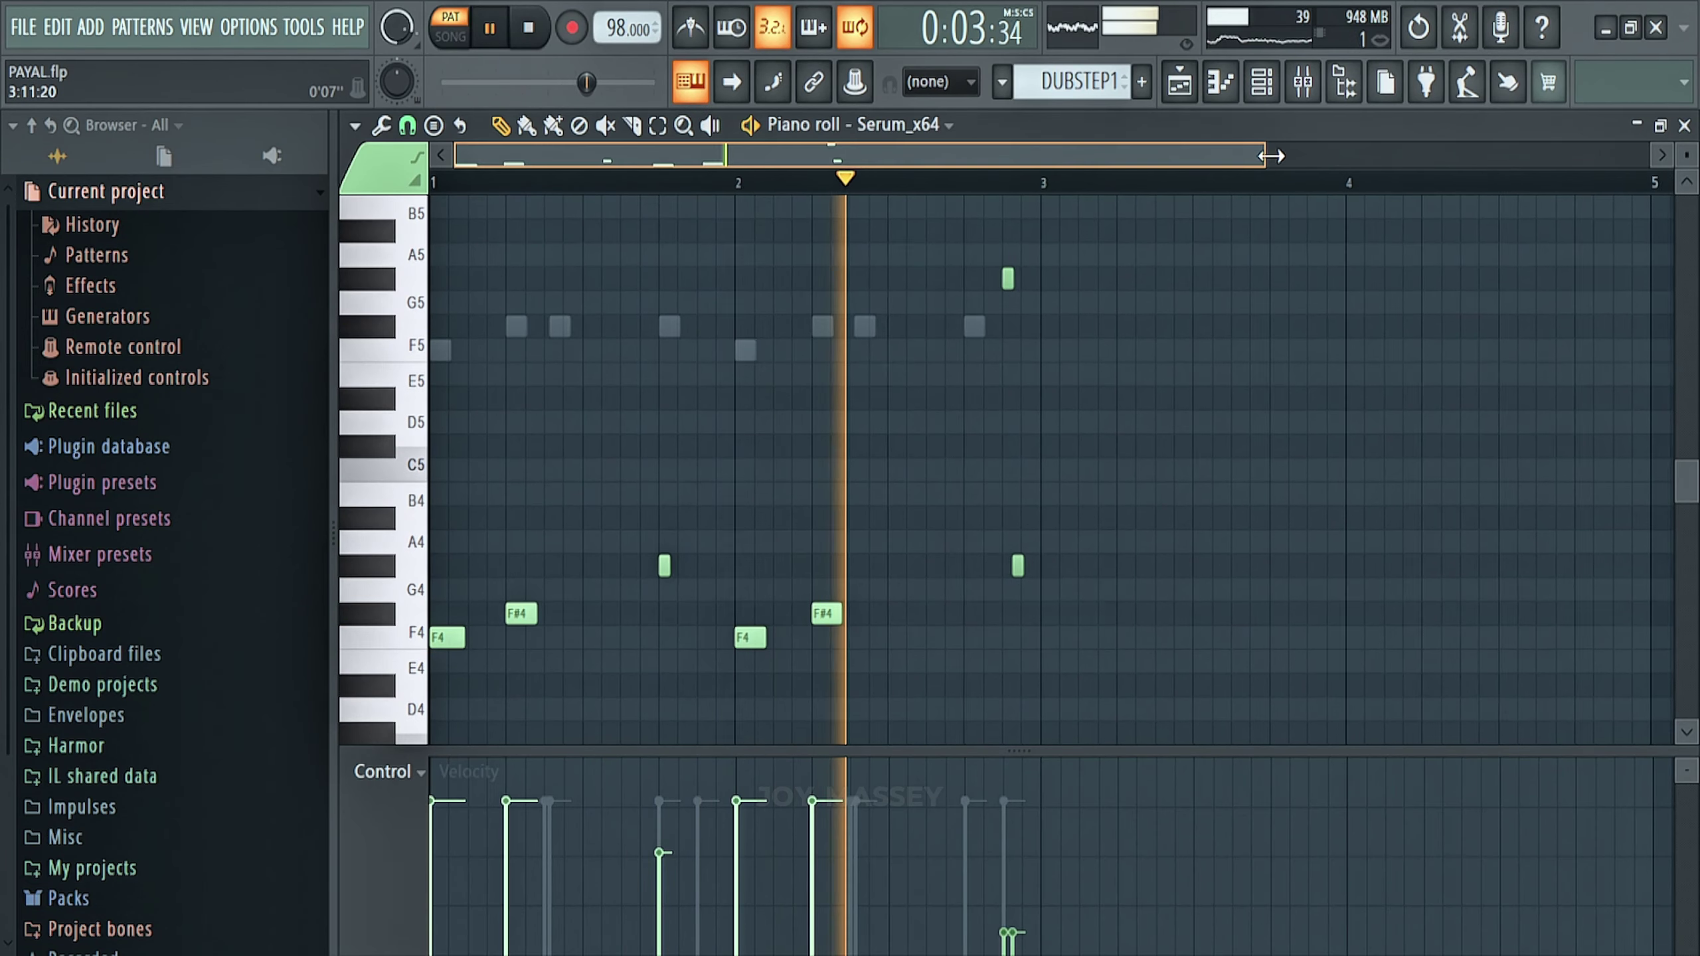
Step: Look over the rest of the Serum_x64 notes, stop playback, and inspect the channel's Serum synth settings before closing them
{"action": "mouse_move", "coordinate": [1264, 154]}
{"action": "left_mouse_down"}
{"action": "mouse_move", "coordinate": [1324, 152]}
{"action": "mouse_move", "coordinate": [1234, 153]}
{"action": "left_mouse_up"}
{"action": "scroll", "coordinate": [1192, 362], "scroll_direction": "down", "scroll_amount": 1}
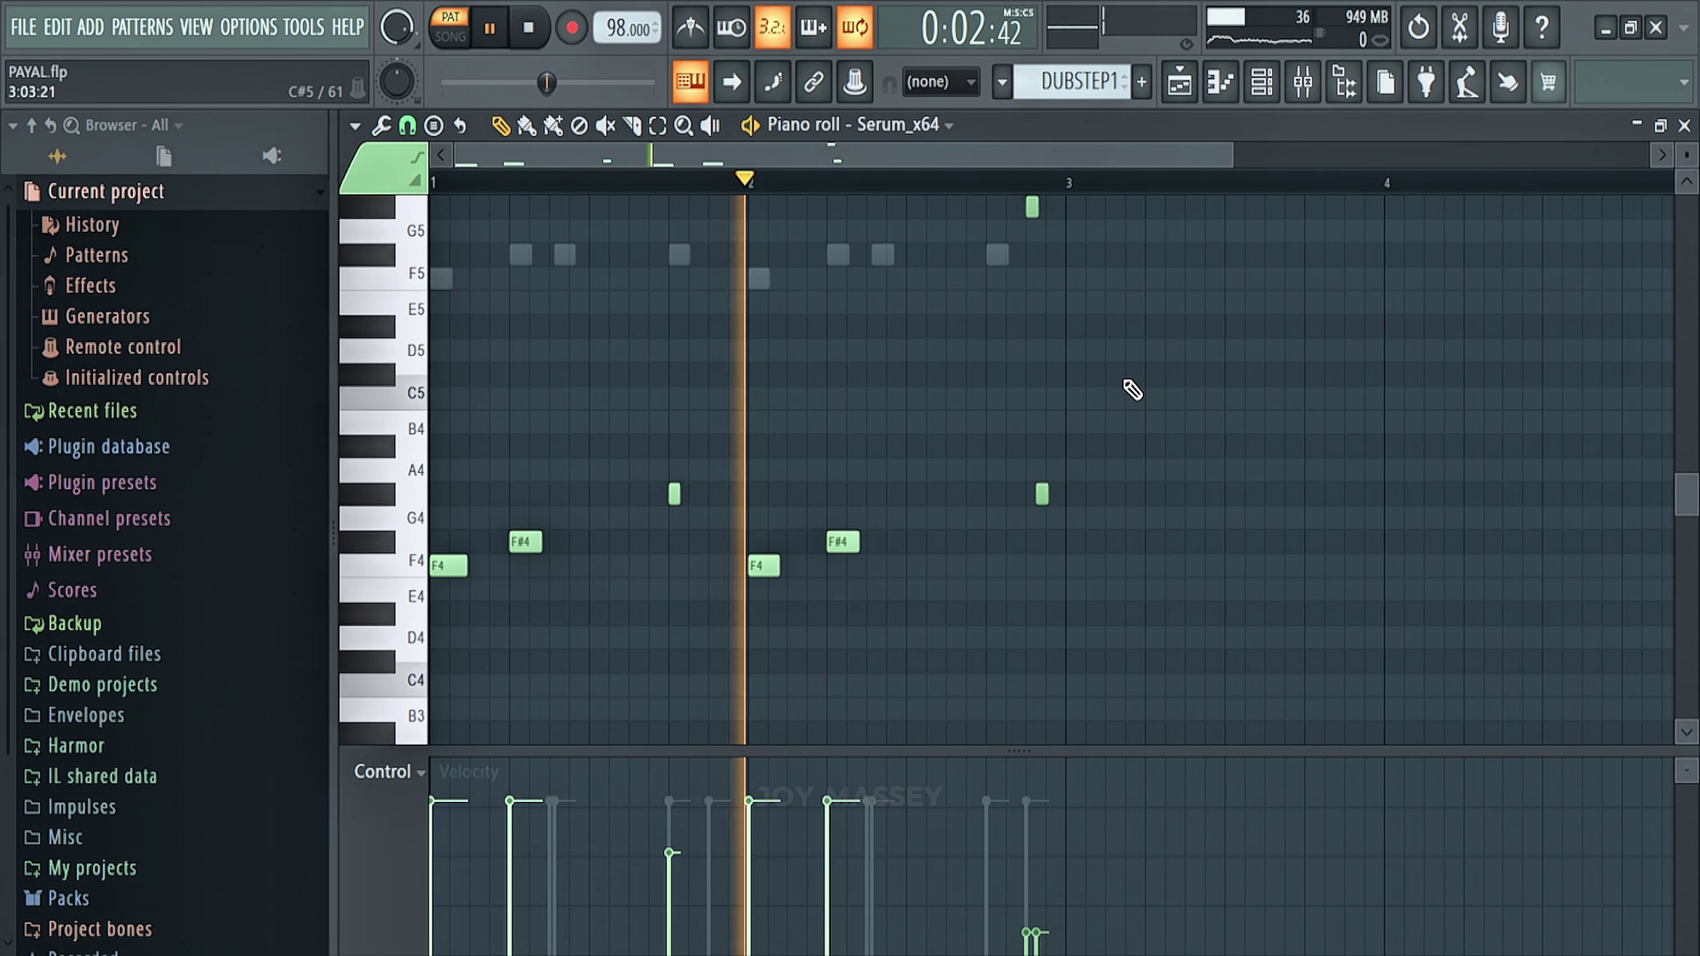
{"action": "key", "text": "F6"}
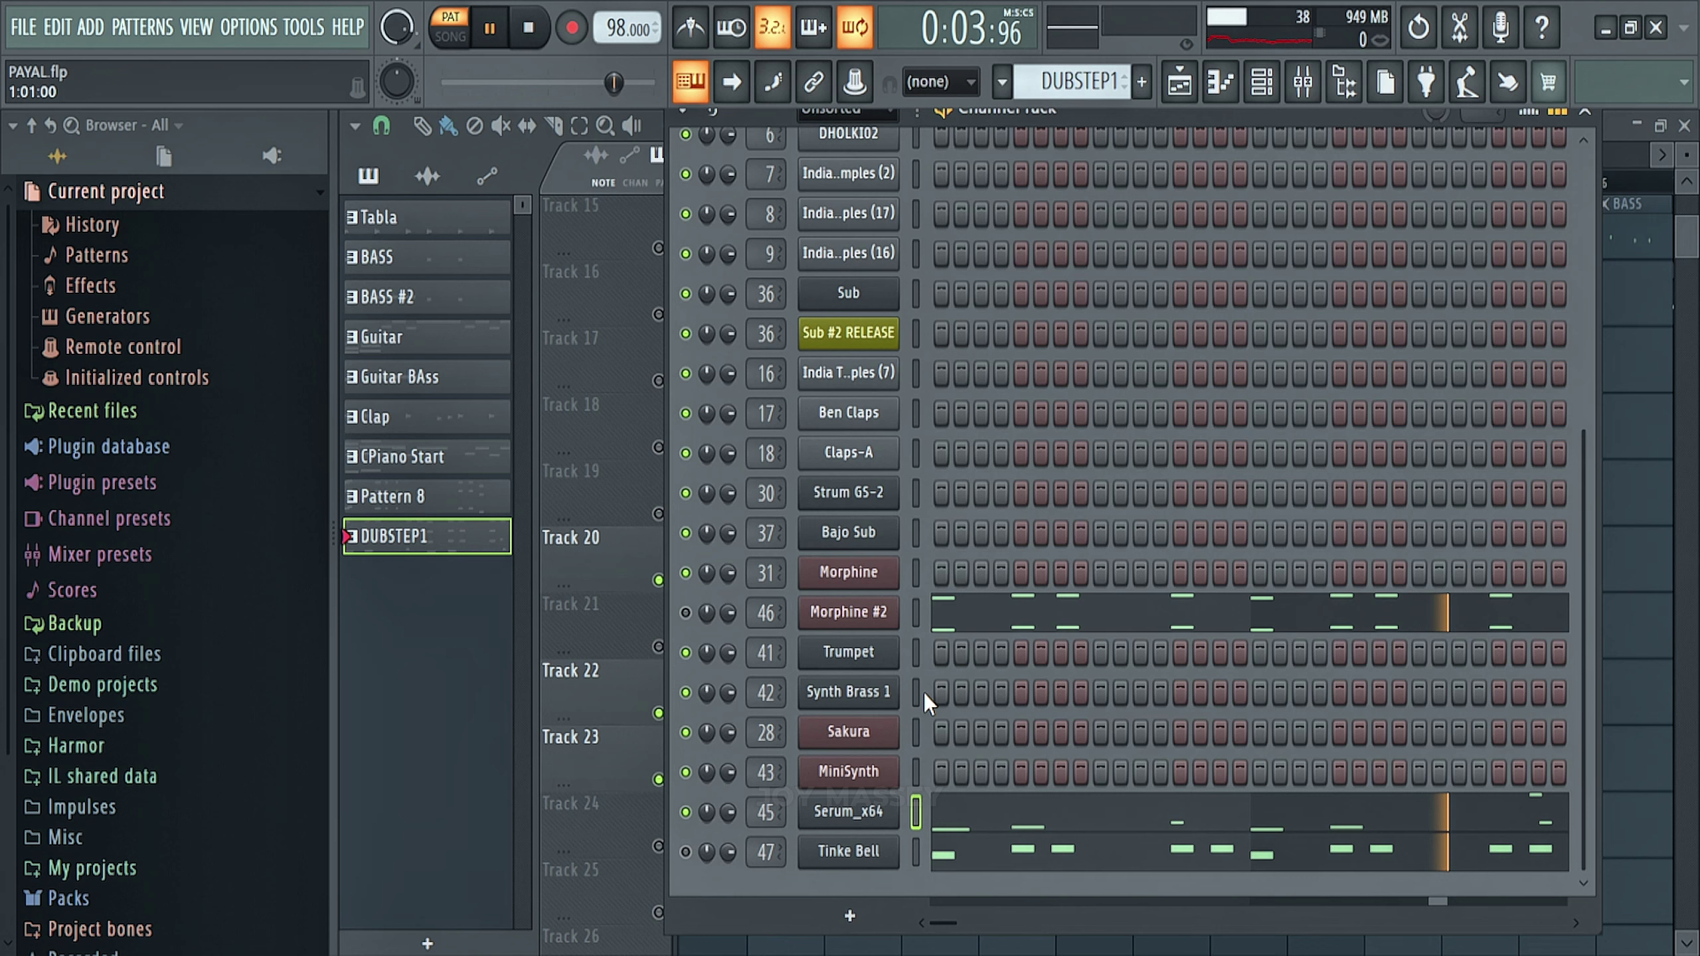
{"action": "key", "text": "space"}
{"action": "left_click", "coordinate": [878, 824]}
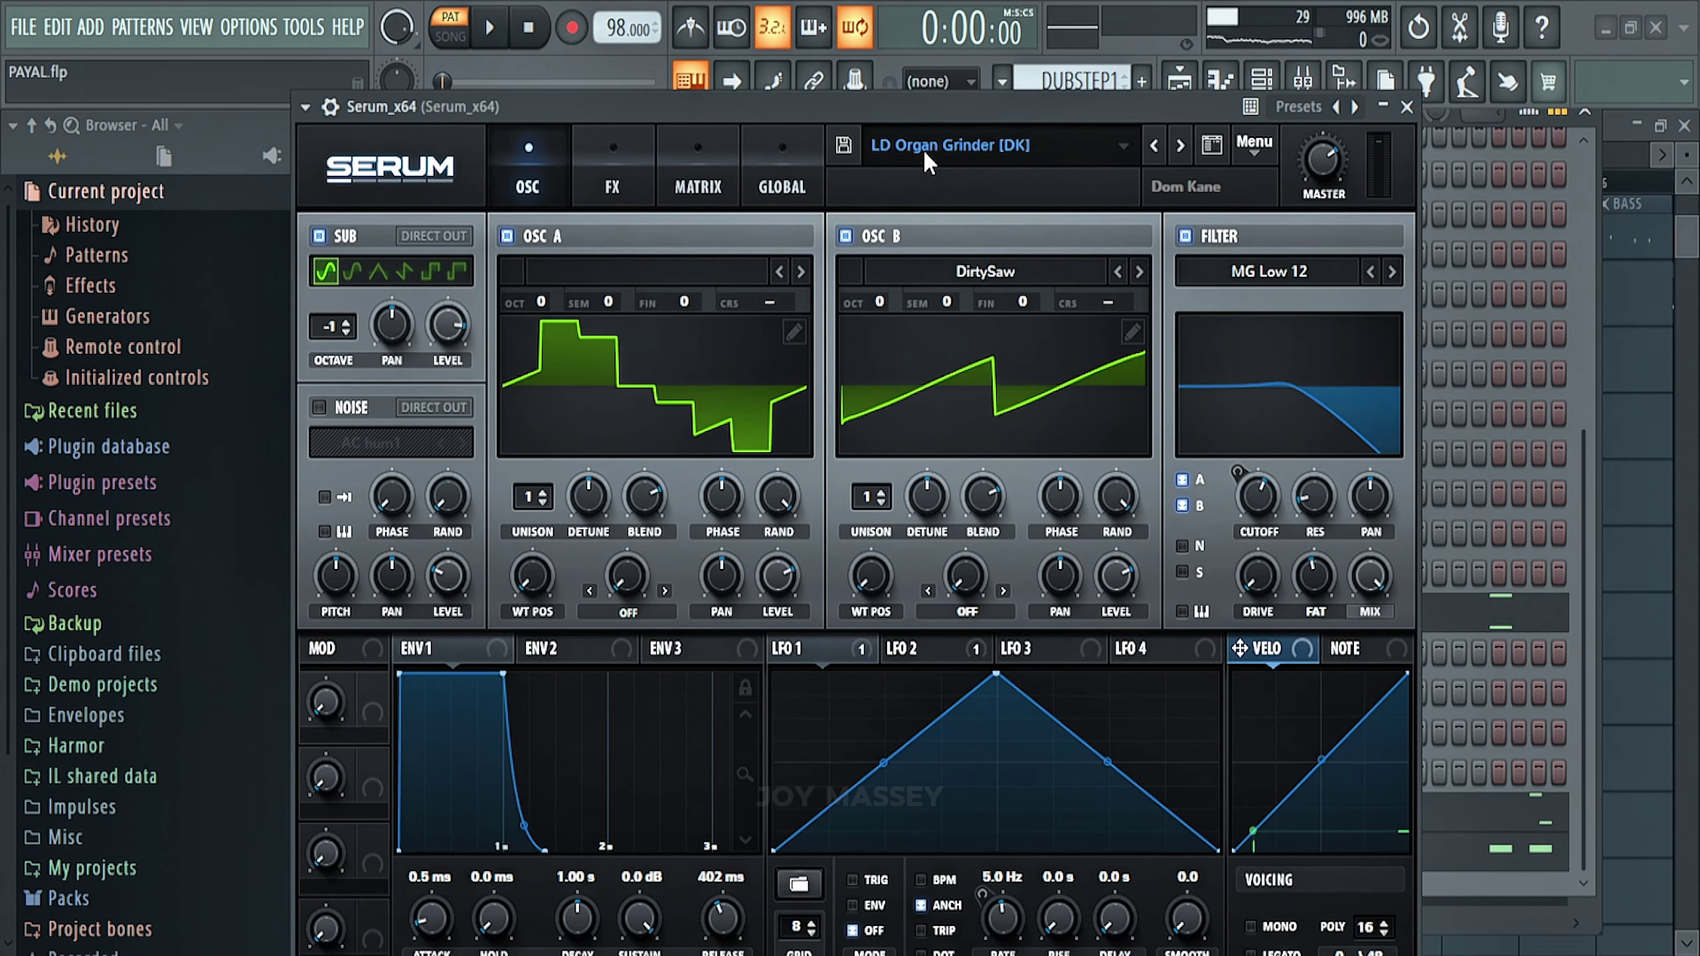
{"action": "left_click", "coordinate": [1407, 107]}
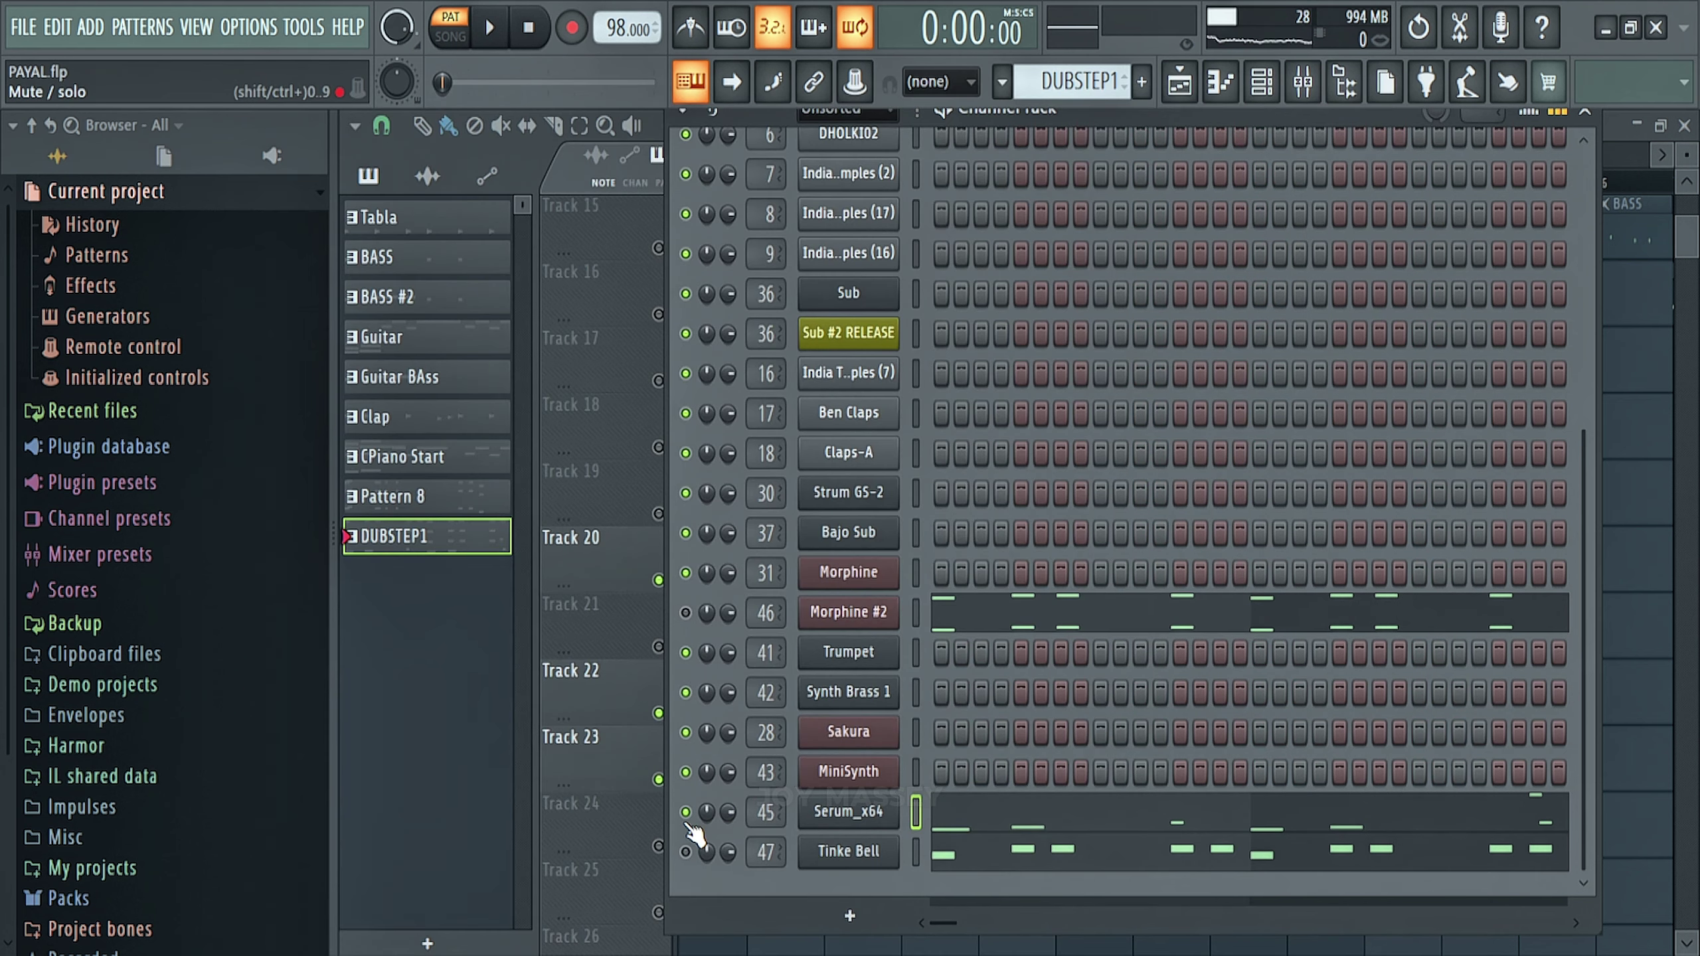
Step: Inspect the DUBSTEP1 pattern's Tinke Bell notes in the piano roll during playback, then close the piano roll and stop
{"action": "left_click", "coordinate": [983, 870]}
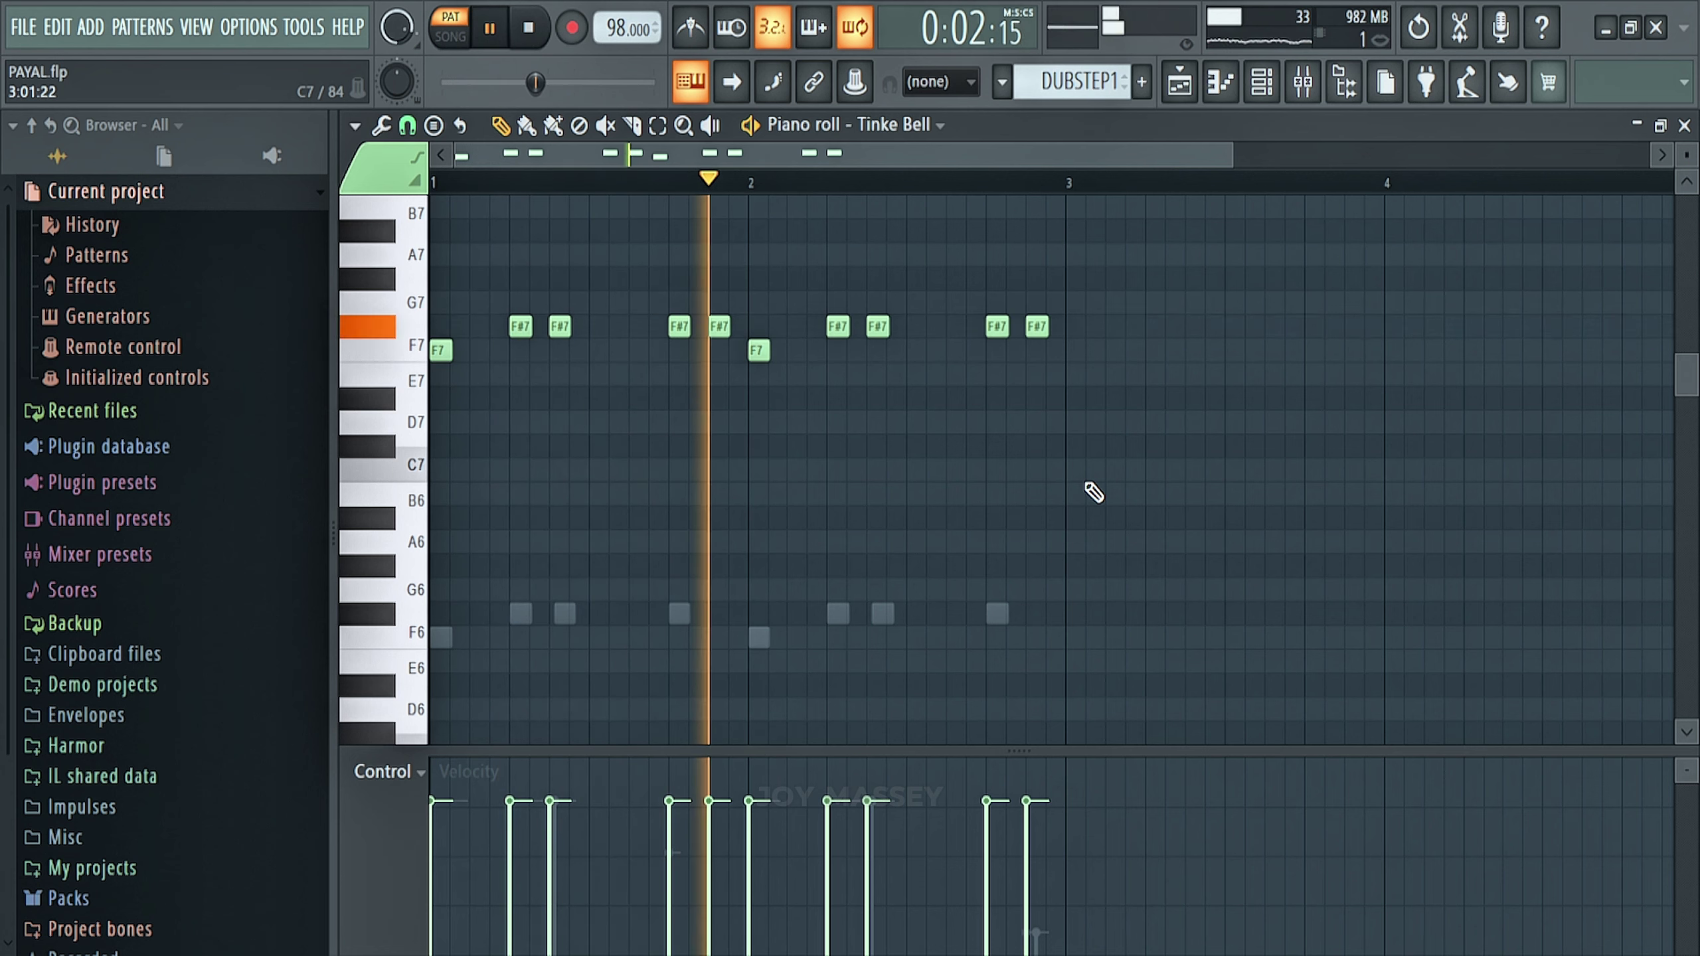
{"action": "left_click", "coordinate": [1685, 126]}
{"action": "key", "text": "space"}
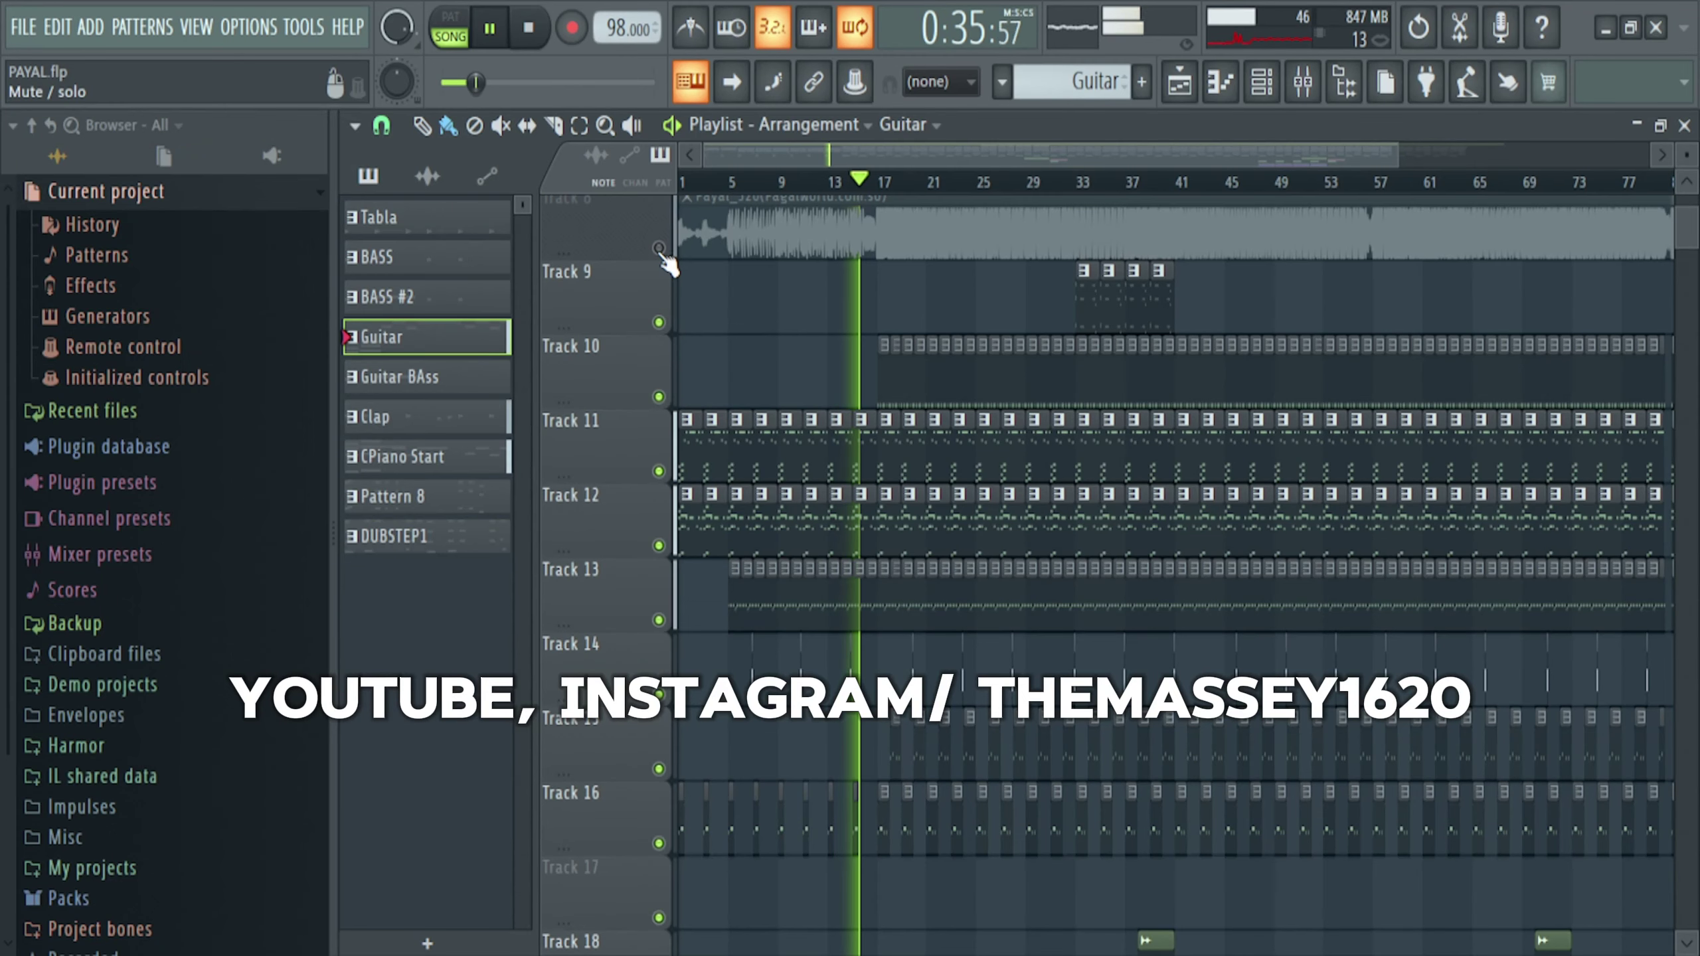
Step: Alternately unmute and mute the Track 8 song audio while the arrangement plays to compare both versions, leaving Track 8 unmuted
{"action": "left_click", "coordinate": [660, 248]}
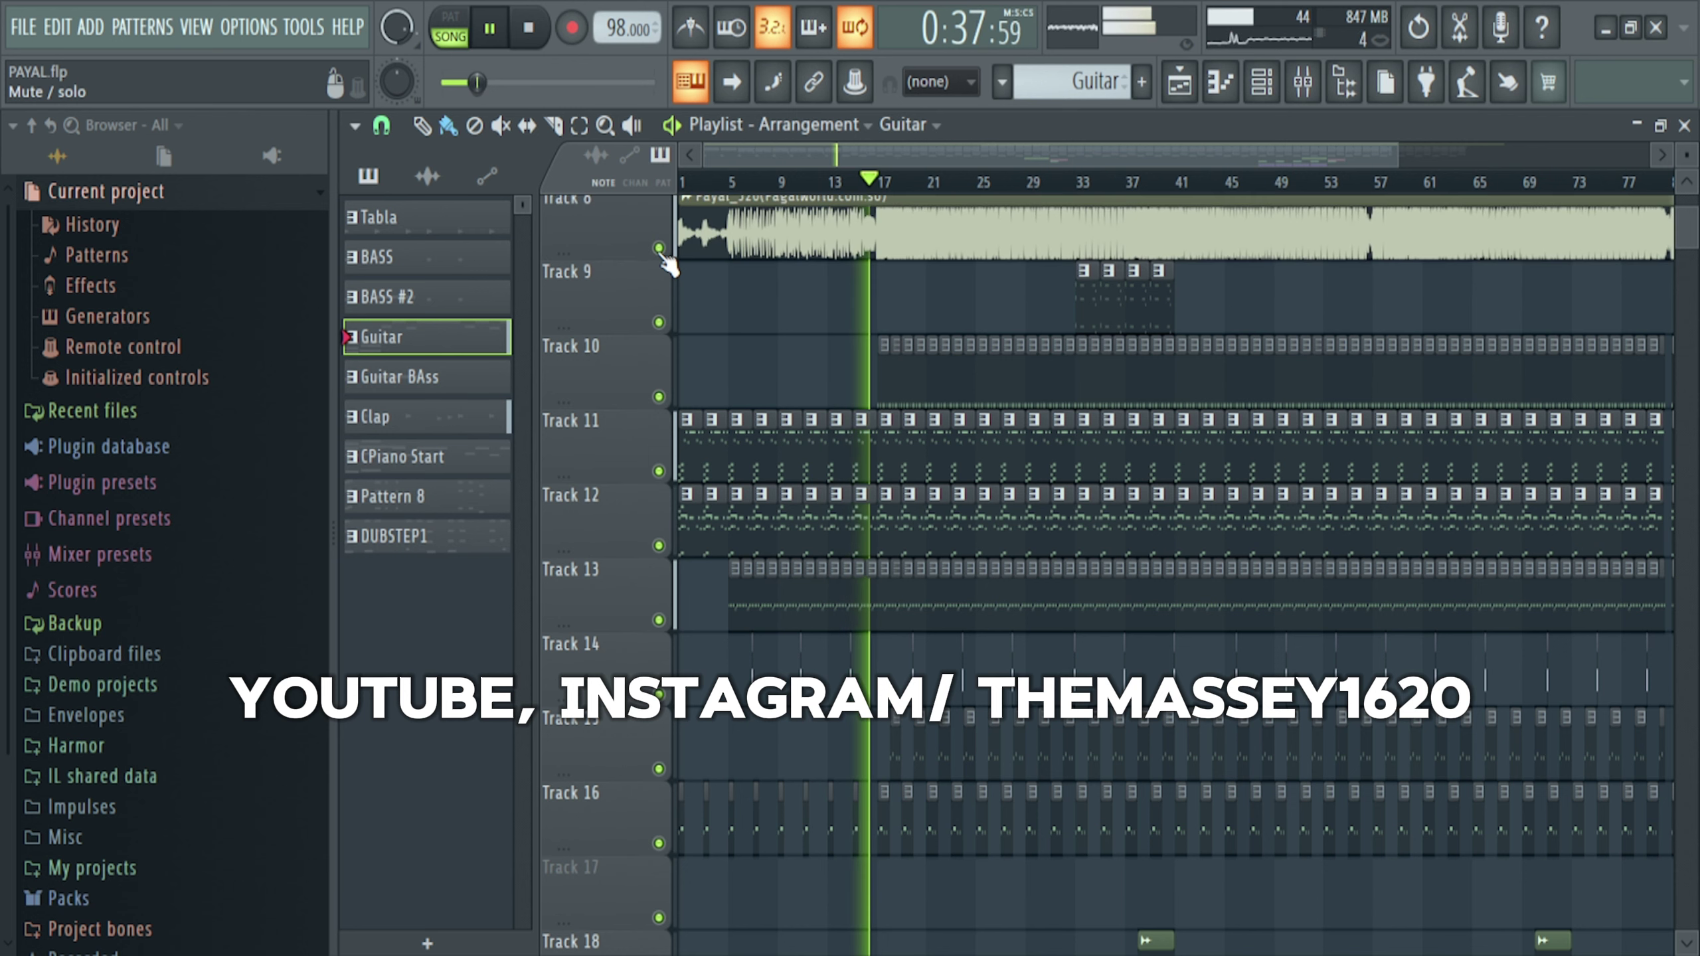
{"action": "left_click", "coordinate": [659, 249]}
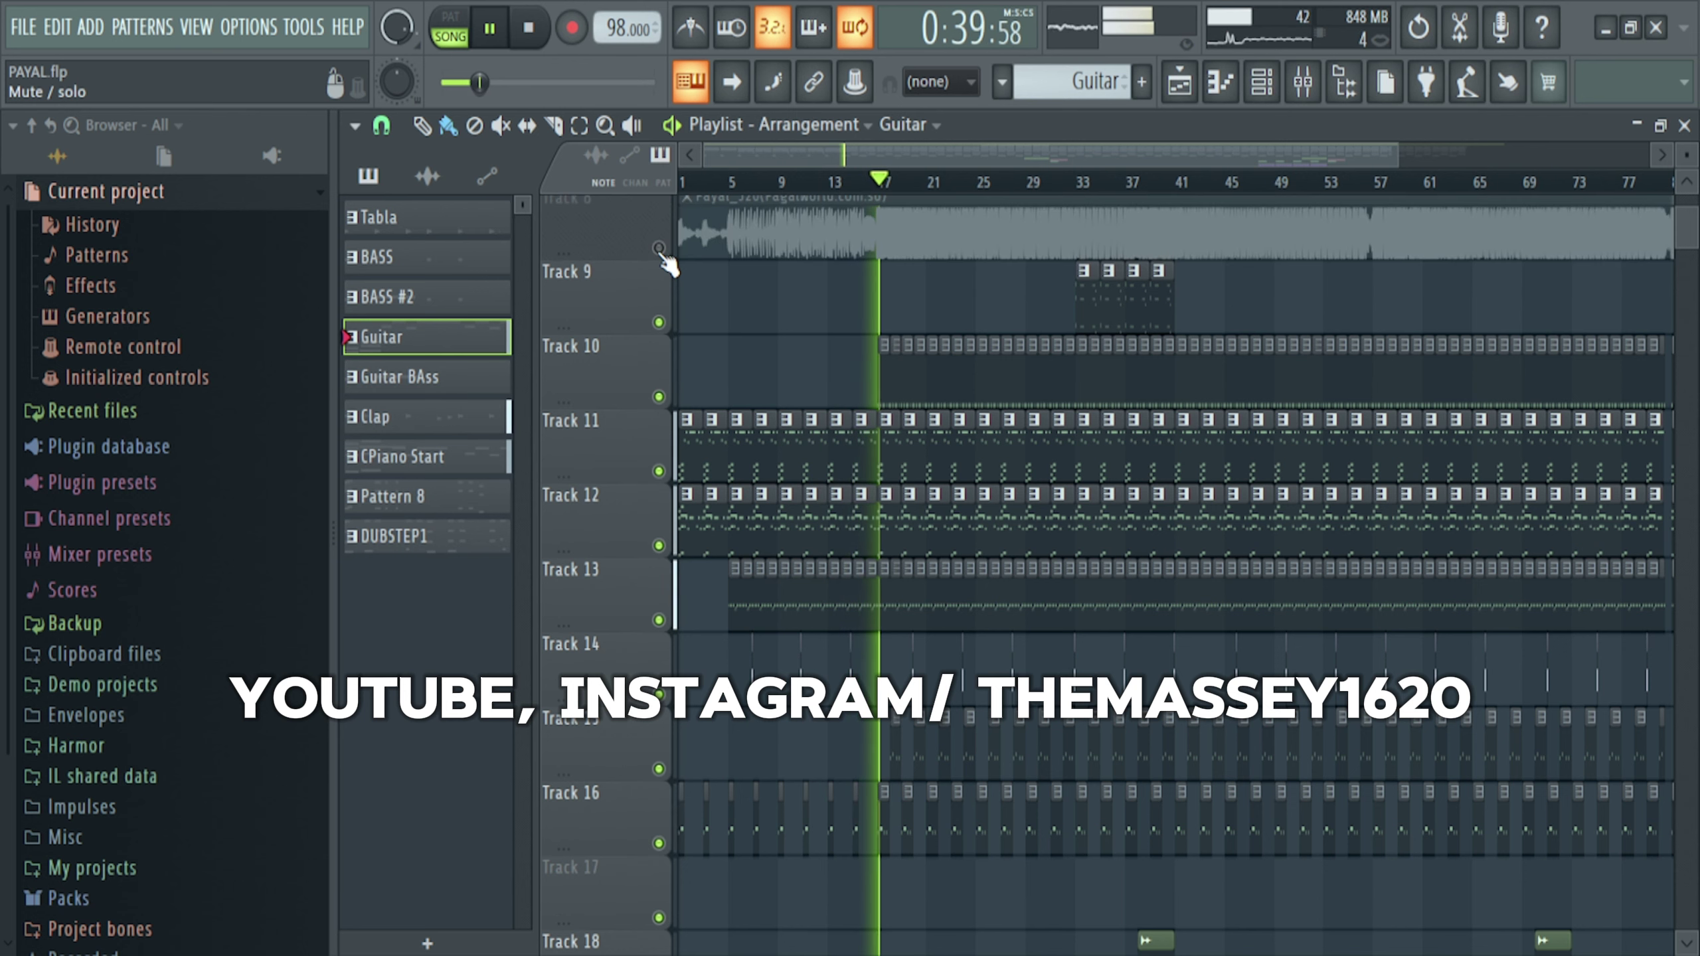
{"action": "left_click", "coordinate": [659, 248]}
{"action": "left_click", "coordinate": [659, 248]}
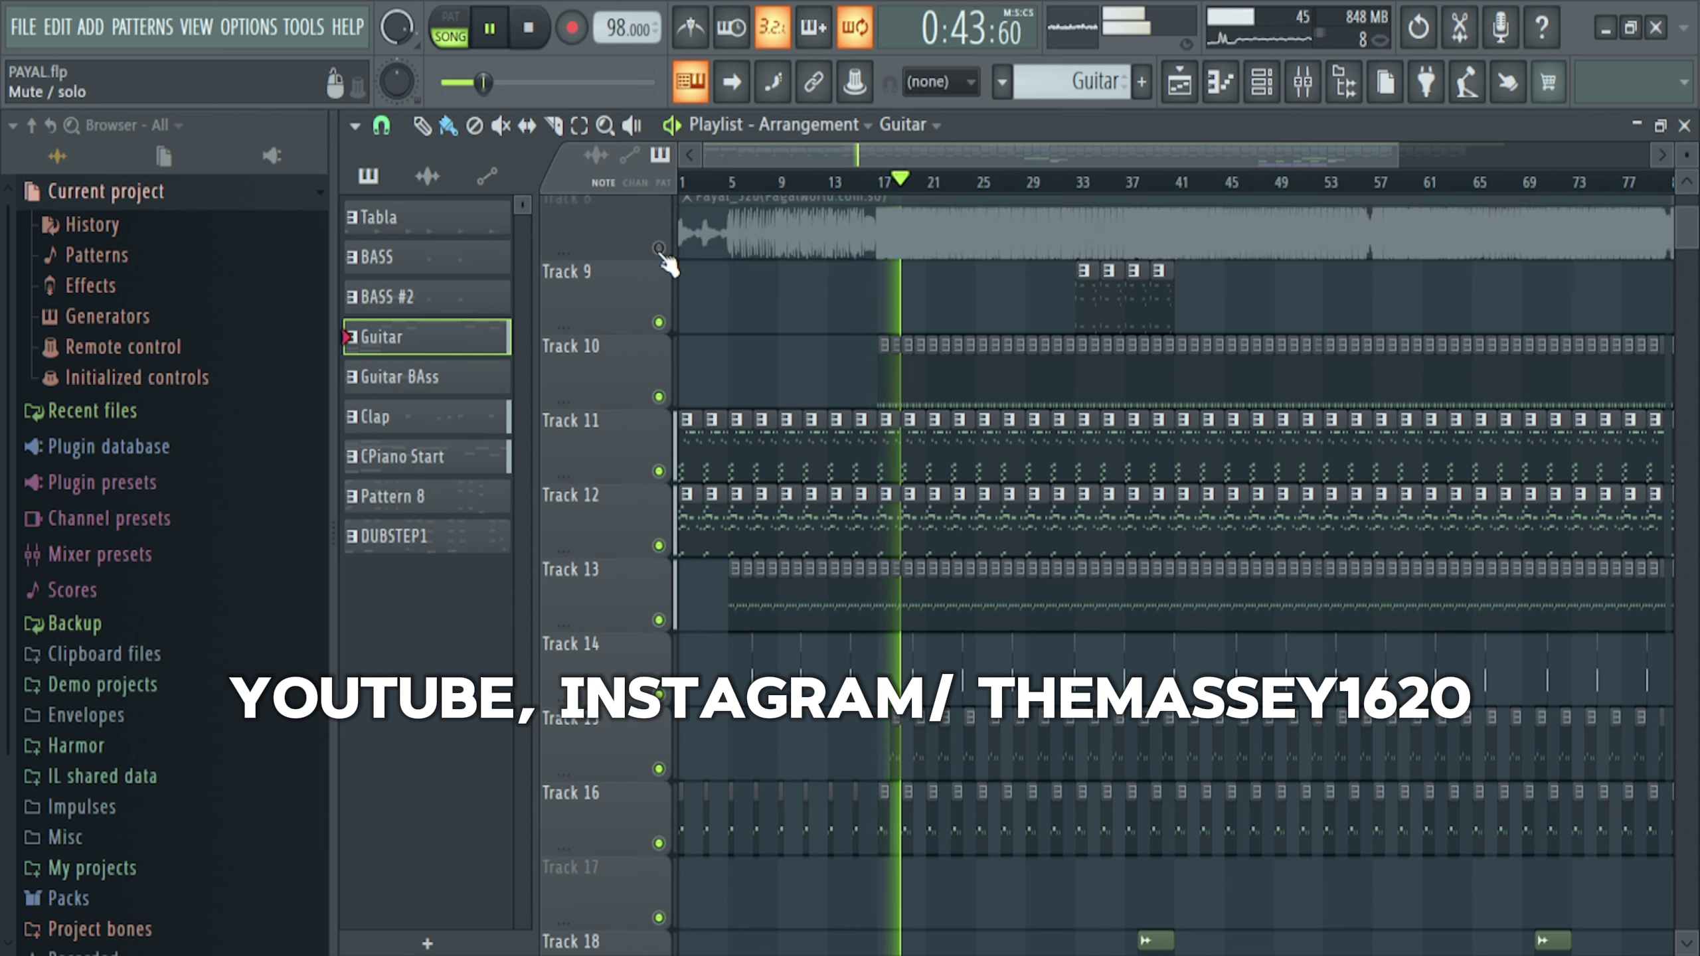
{"action": "left_click", "coordinate": [660, 248]}
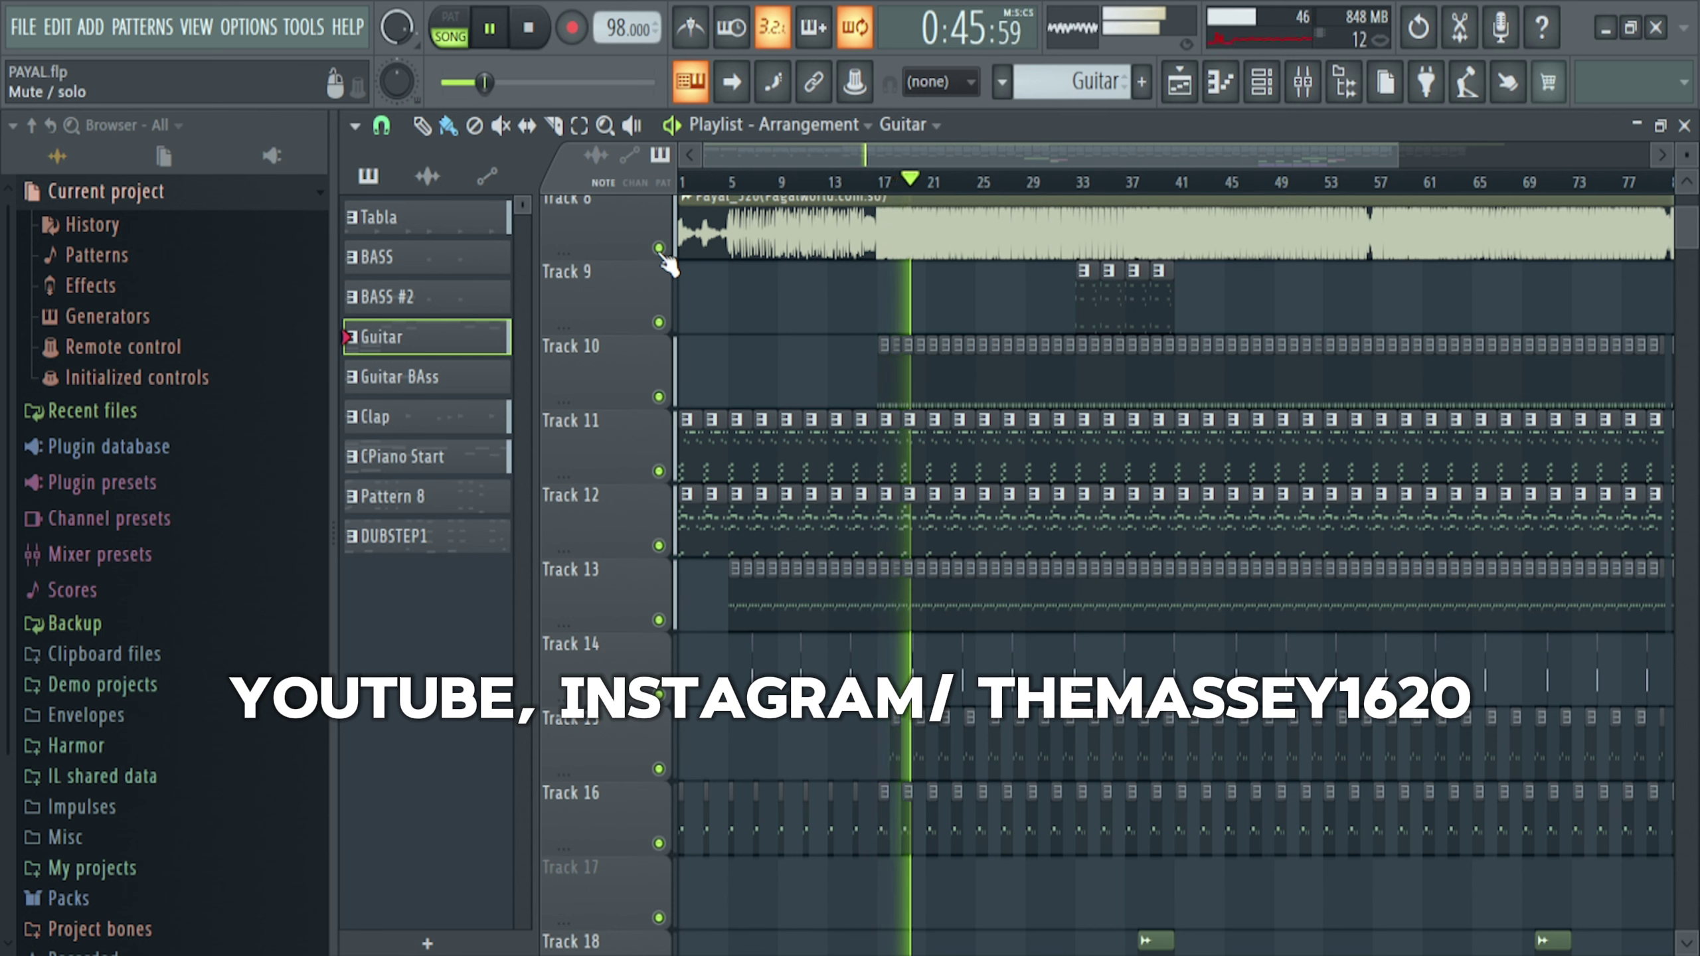